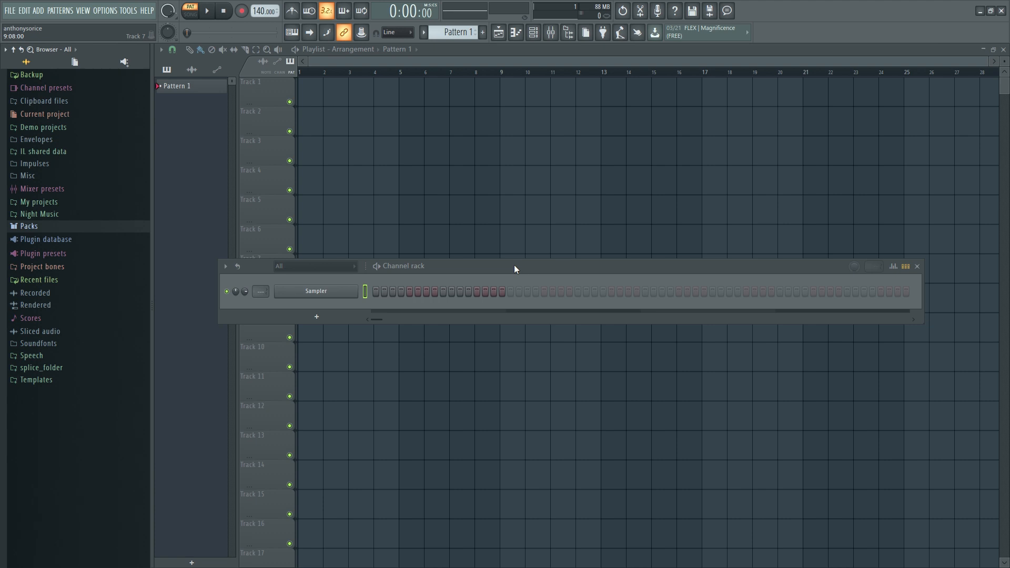
Step: Set the project tempo to 100 BPM
left_click_drag(256, 9, 257, 24)
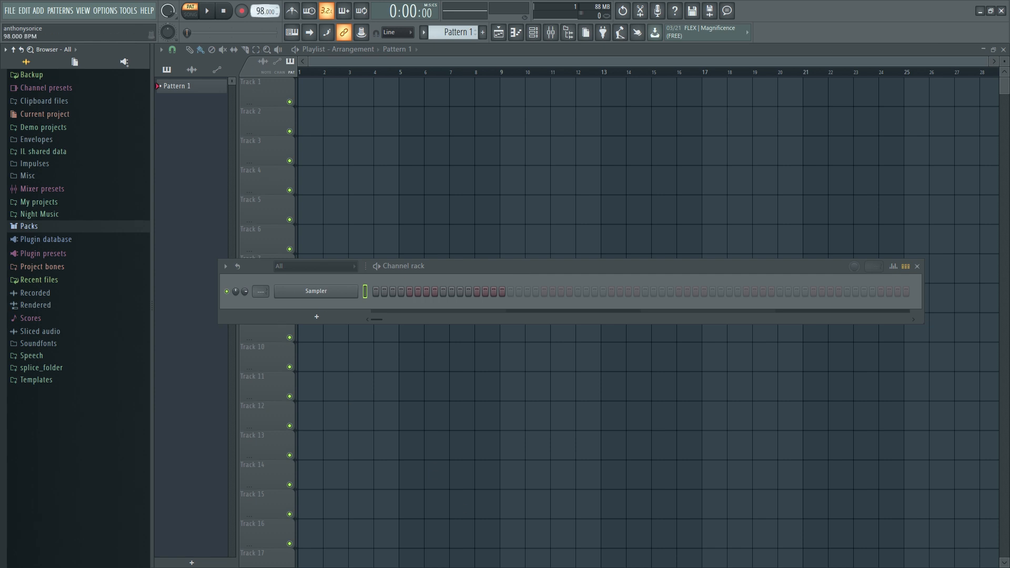
left_click_drag(257, 11, 256, 13)
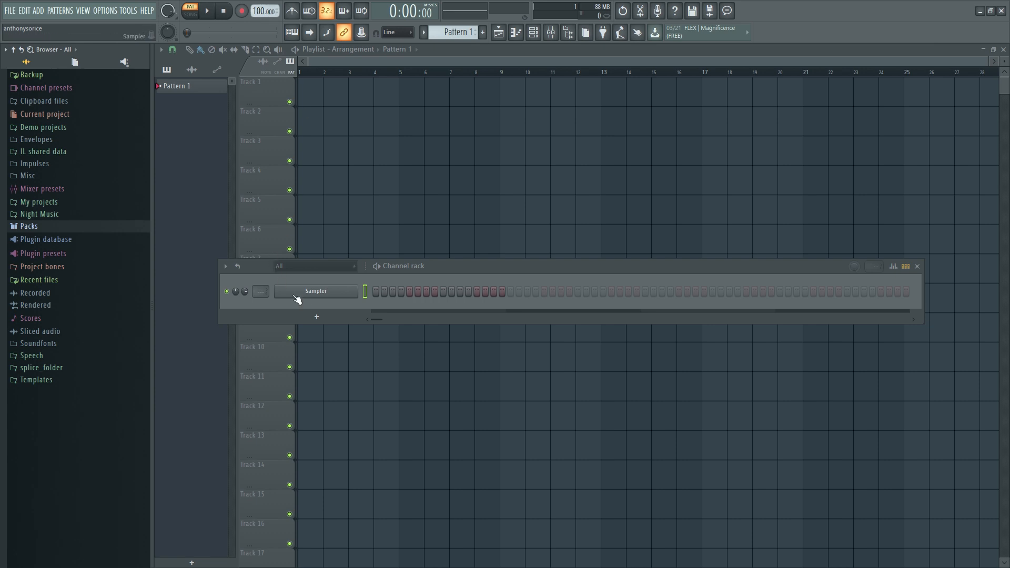
Step: Add a FLEX instrument channel and load the Pianopad preset from the Essential Pianos pack
left_click(316, 316)
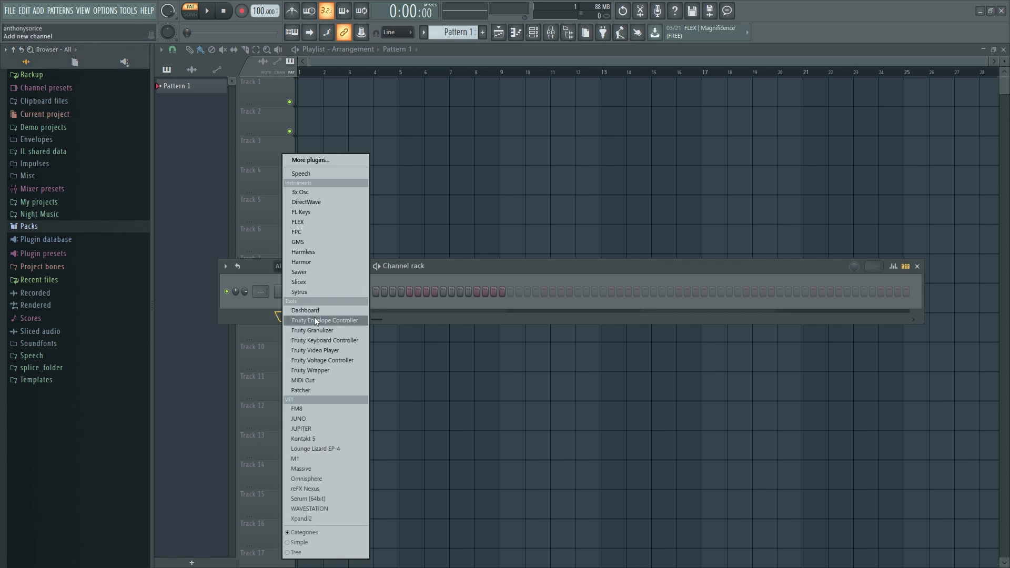
left_click(346, 222)
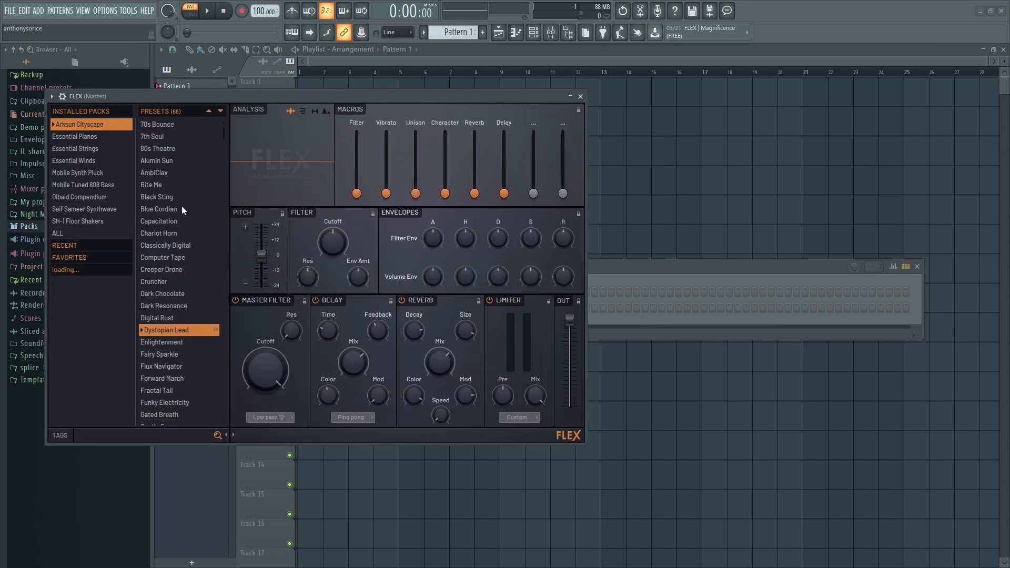
left_click(90, 138)
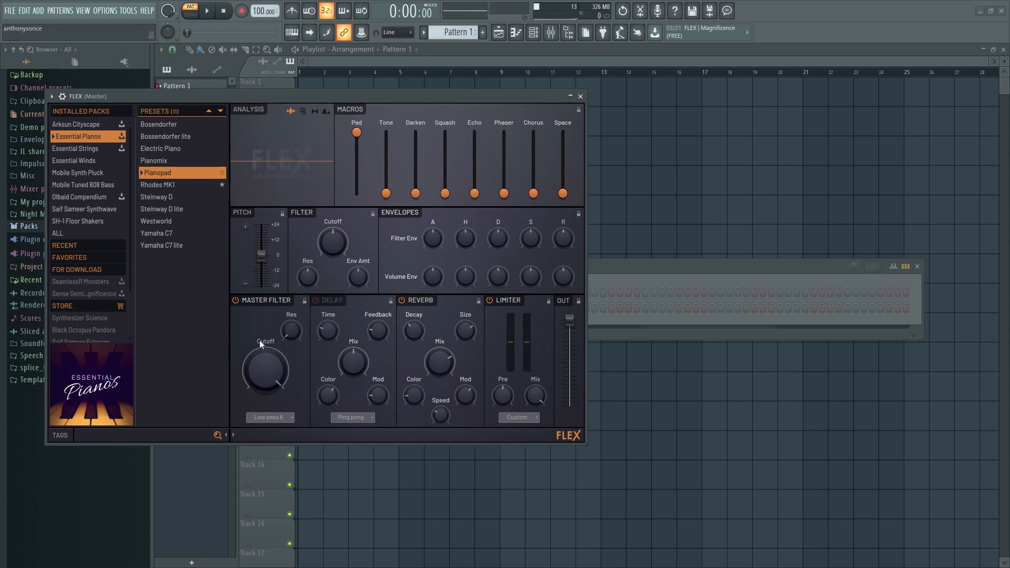
left_click_drag(260, 340, 260, 316)
left_click(581, 97)
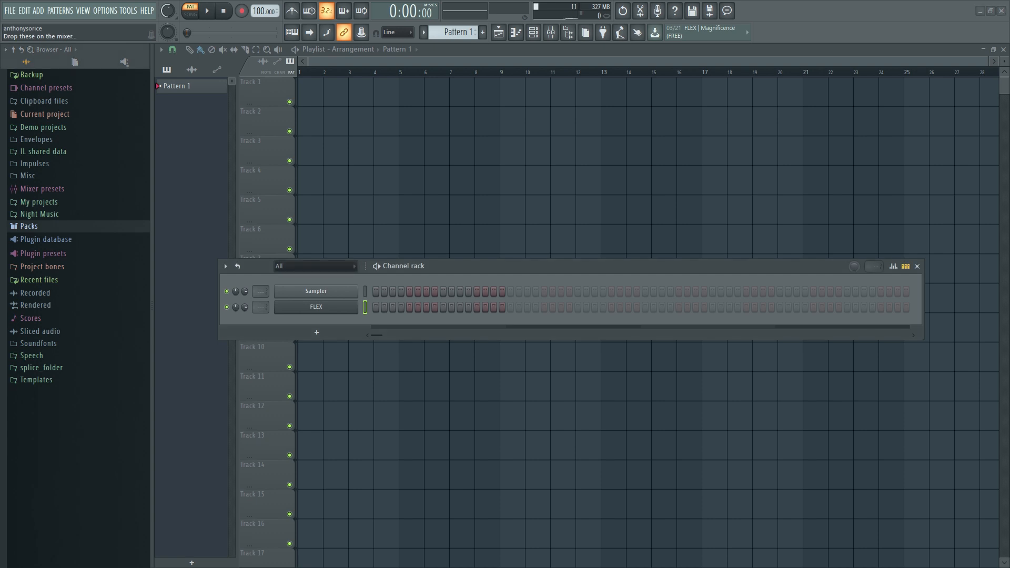
Step: In FLEX's piano roll, draw a one-bar chord of F4, C5, D5 and F5 in bar 1 and play it
right_click(339, 308)
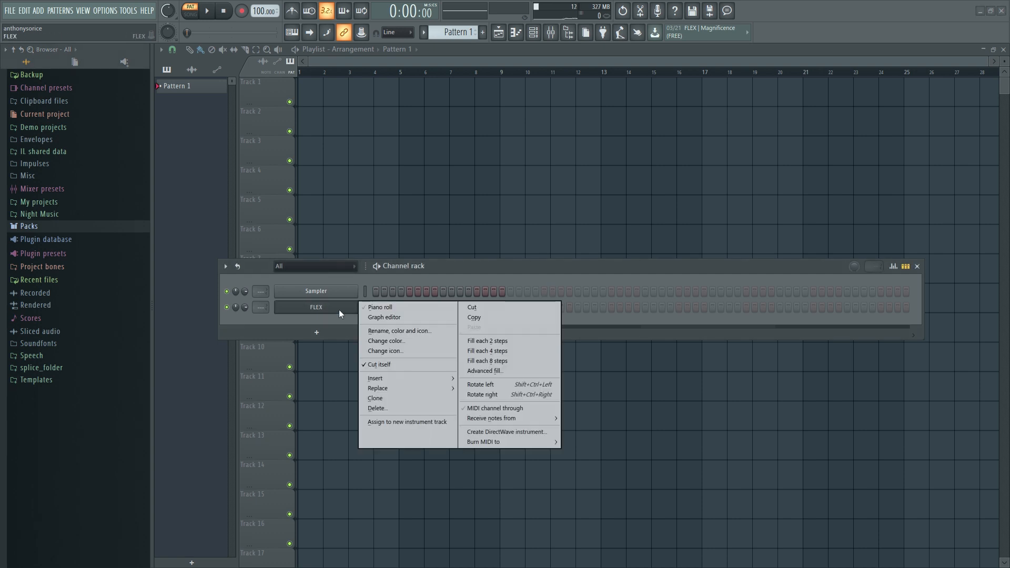
left_click(395, 307)
left_click_drag(53, 303, 236, 309)
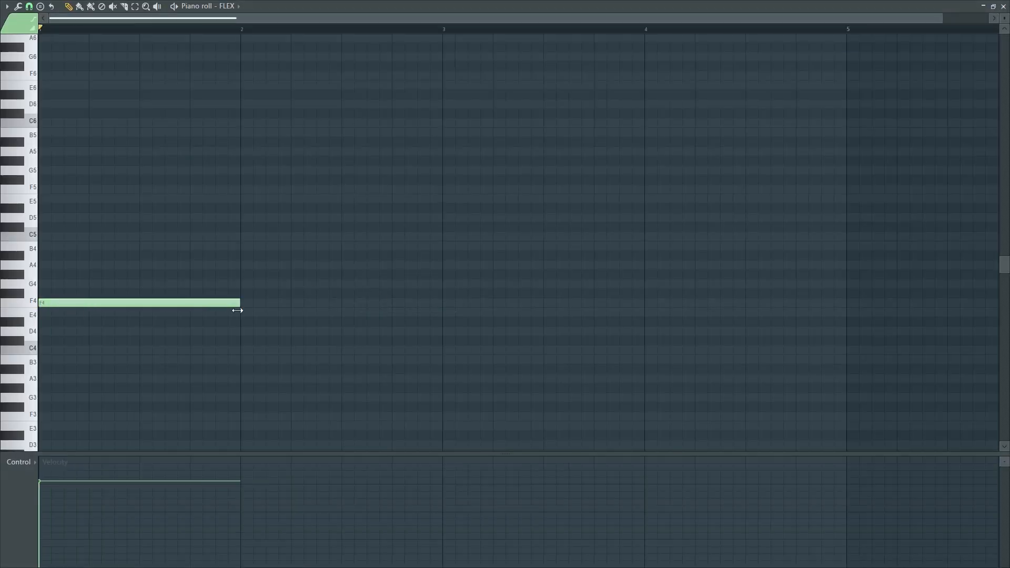
left_click(46, 236)
left_click(44, 218)
left_click(86, 189)
key("space")
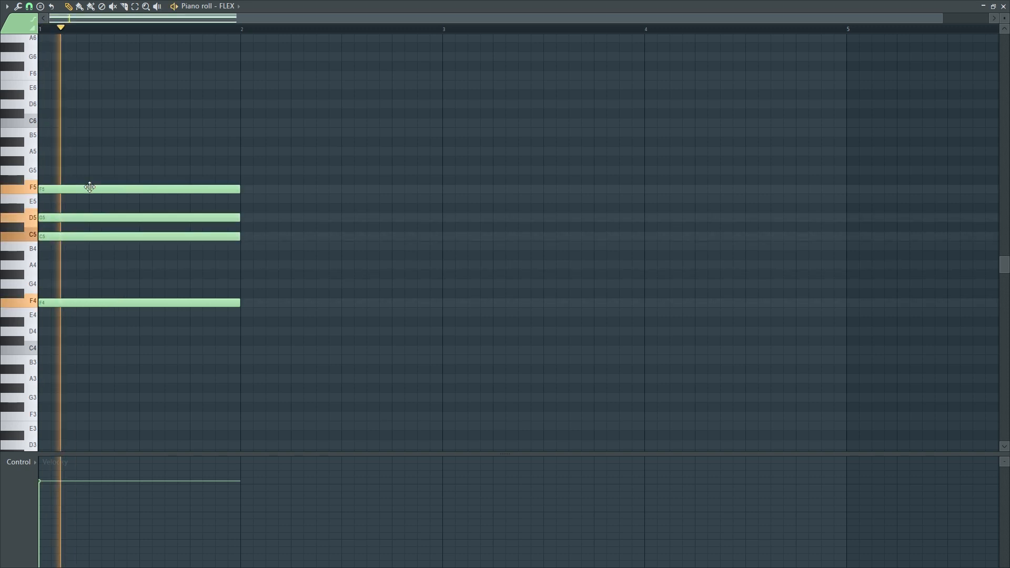
Step: Raise bar 1's lowest note to G4 and shorten F5 to three beats and D5 to three and a quarter beats
left_click_drag(75, 301, 74, 284)
left_click_drag(237, 325, 201, 174, "ctrl")
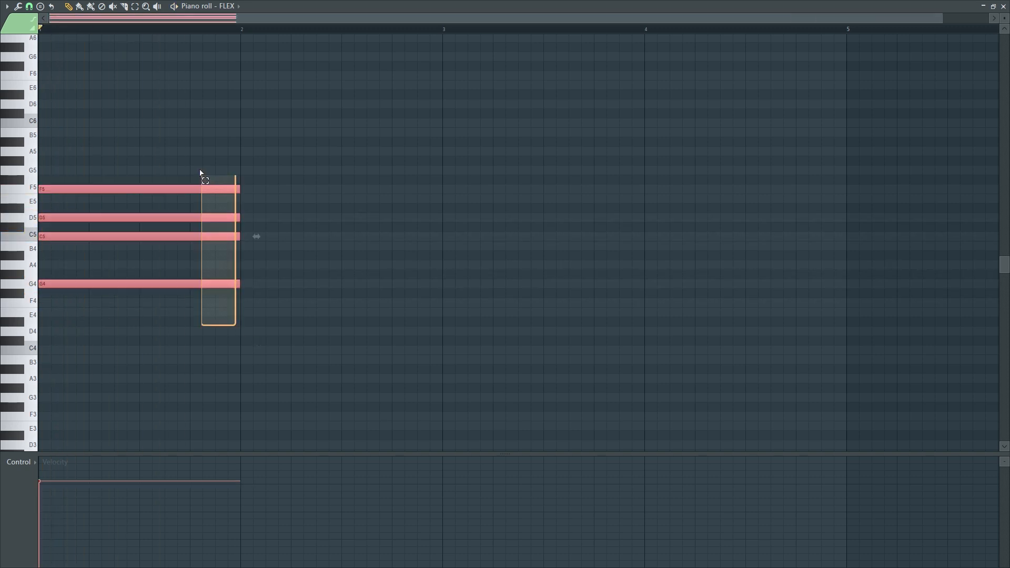
left_click_drag(239, 237, 191, 237)
left_click(194, 292, "ctrl")
right_click(219, 293)
left_click_drag(194, 292, 240, 285)
left_click_drag(188, 237, 239, 246)
left_click_drag(189, 218, 202, 217)
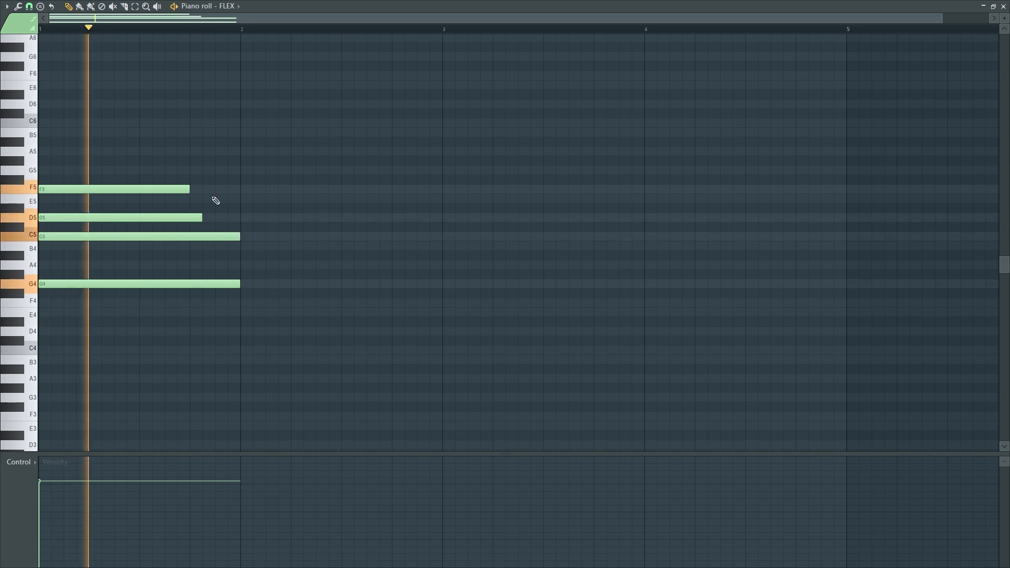
key("space")
Step: Add sixteenth notes D6, G5 and C6 in succession at the end of bar 1 and play them back
left_click(208, 121)
left_click_drag(363, 121, 212, 121)
left_click_drag(210, 122, 234, 122)
left_click(233, 133)
key("space")
left_click(221, 170)
key("space")
key("space")
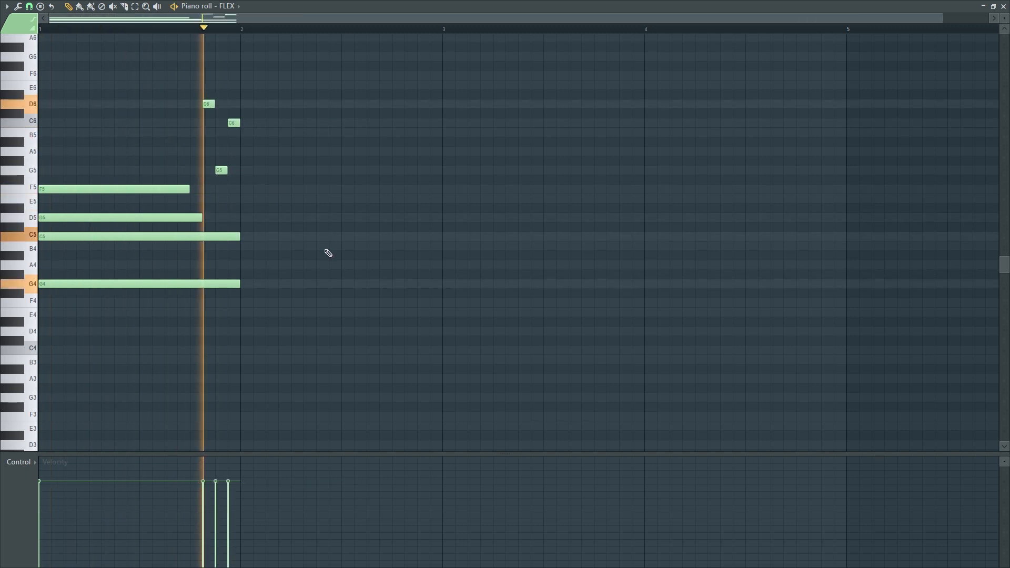
Step: Draw a one-bar chord of A#4, F5, A5 and C6 in bar 2 and listen to it
left_click(253, 255)
left_click_drag(272, 209, 268, 186)
key("space")
key("space")
left_click(296, 152)
key("space")
key("space")
key("space")
left_click(269, 123)
key("space")
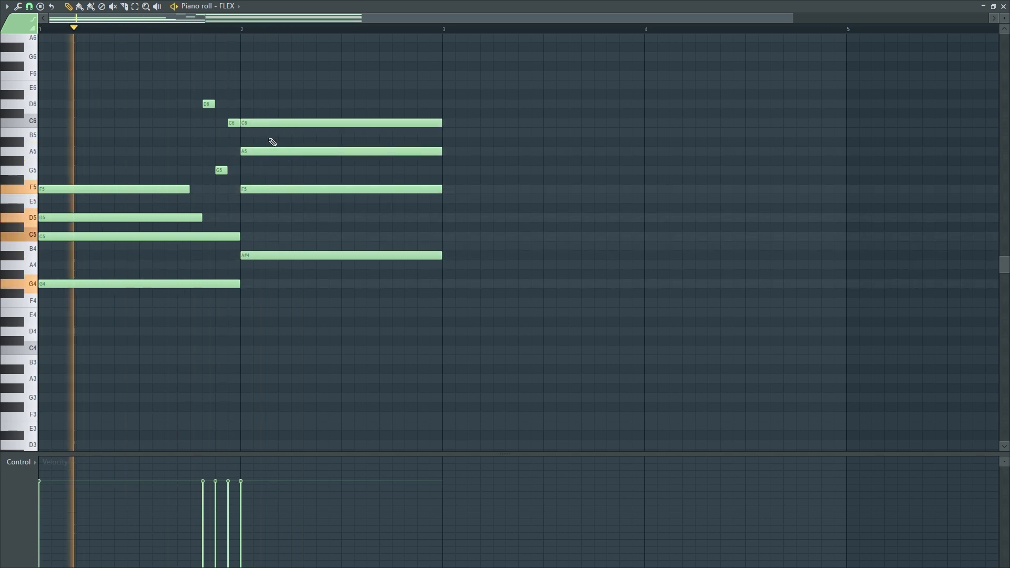
Step: Lower the velocities of bar 1's short notes and the bar 2 chord in a slightly rising ramp
left_click_drag(203, 492, 242, 488)
key("space")
Step: Shorten bar 2's A5 to three beats and add sixteenth notes E6 and G6 at the end of the bar
scroll(414, 155, "up", 2)
left_click_drag(442, 151, 423, 143)
left_click(435, 95)
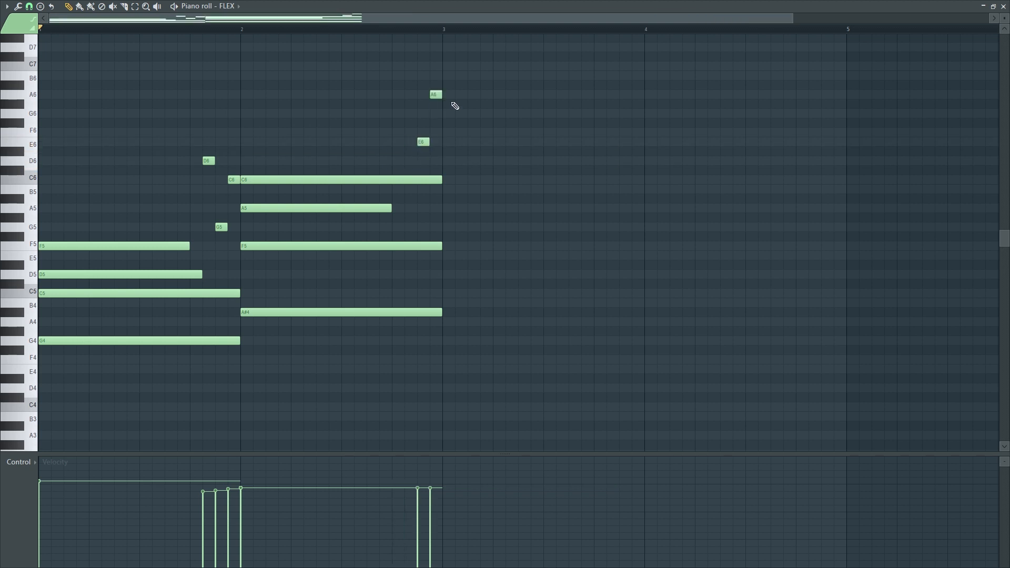
left_click_drag(435, 95, 436, 114)
key("space")
left_click(241, 29)
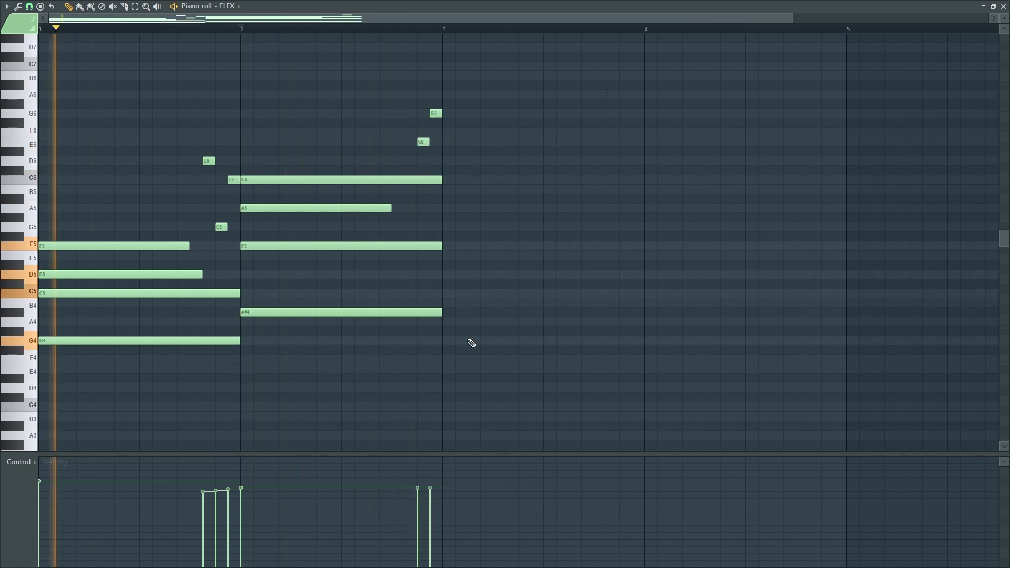
key("space")
Step: Draw a one-bar chord of C5, D5, G5 and D6 in bar 3 and play from there
left_click(447, 302)
left_click_drag(447, 302, 643, 274)
left_click_drag(573, 275, 518, 275)
left_click_drag(476, 274, 472, 163, "shift")
left_click(443, 29)
key("space")
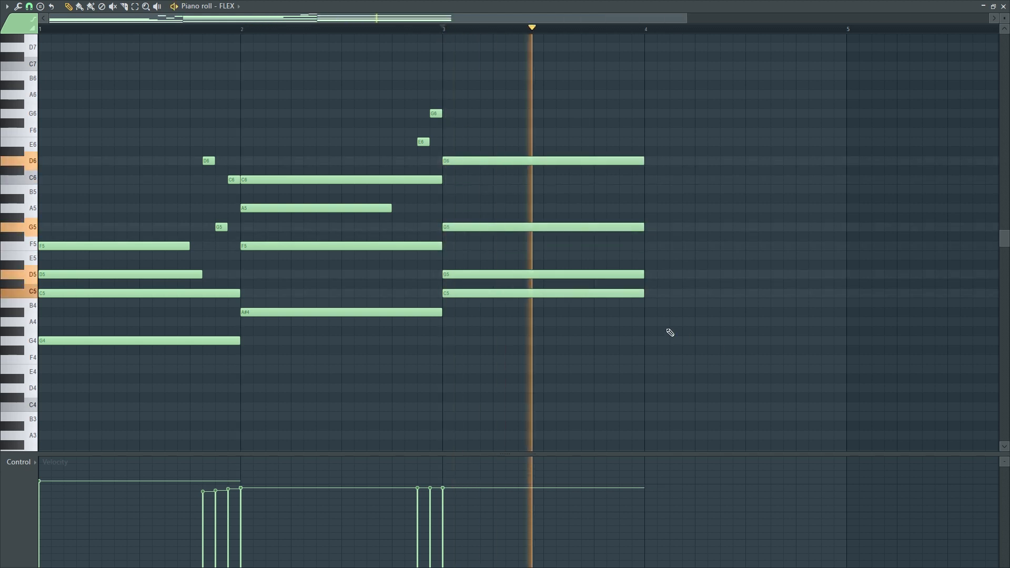
Step: Shorten bar 3's C5 and D5 to three beats and fill the last beat with short E5, D5 and C5 notes
key("space")
left_click_drag(670, 334, 621, 266, "ctrl")
left_click_drag(643, 275, 619, 275)
mouse_move(607, 274)
left_mouse_down()
mouse_move(607, 256)
mouse_move(631, 274)
left_mouse_up()
left_click(627, 274)
left_click(638, 293)
key("space")
Step: Shape the velocities of bar 3's three closing notes into a descending ramp and listen to the result
mouse_move(642, 518)
left_mouse_down()
mouse_move(592, 495)
mouse_move(592, 483)
left_mouse_up()
key("space")
key("space")
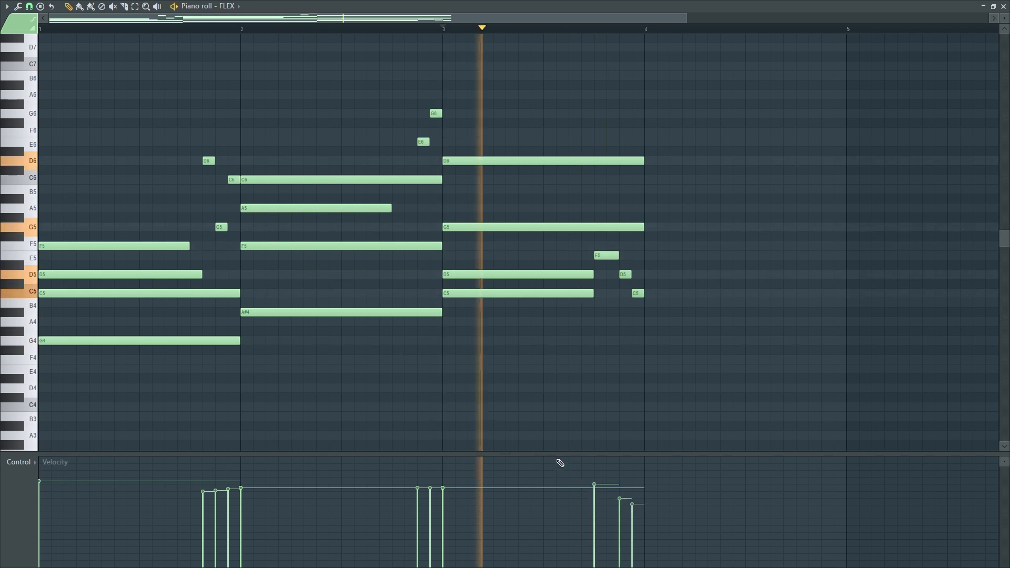
key("space")
Step: Copy the A#4, F5, A5 and C6 chord from bar 2 into bar 4
left_click_drag(392, 336, 720, 179, "ctrl")
left_click(719, 145, "ctrl")
key("space")
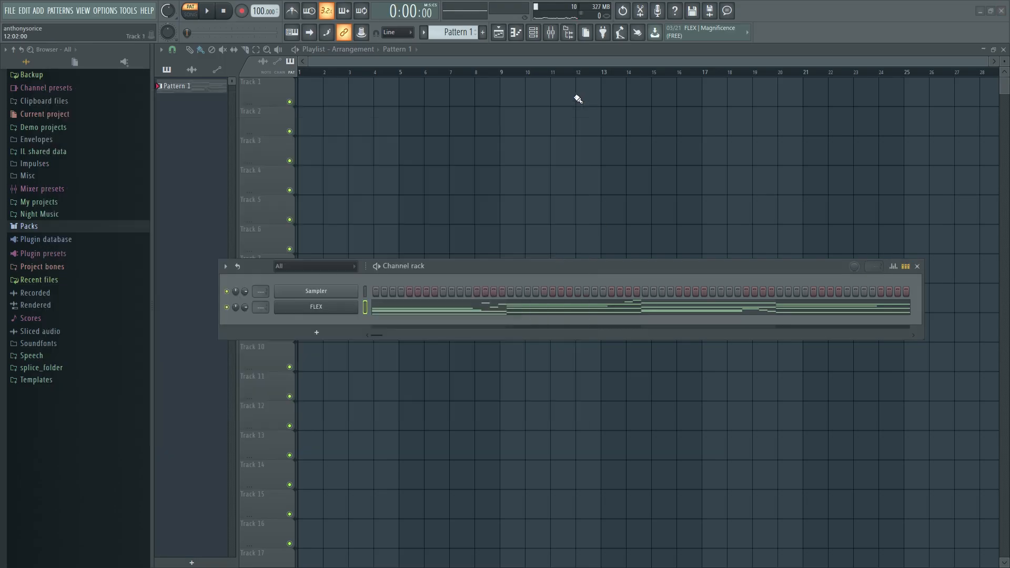
Step: Reopen FLEX's piano roll and play back the four-bar chord progression
right_click(315, 307)
left_click(396, 307)
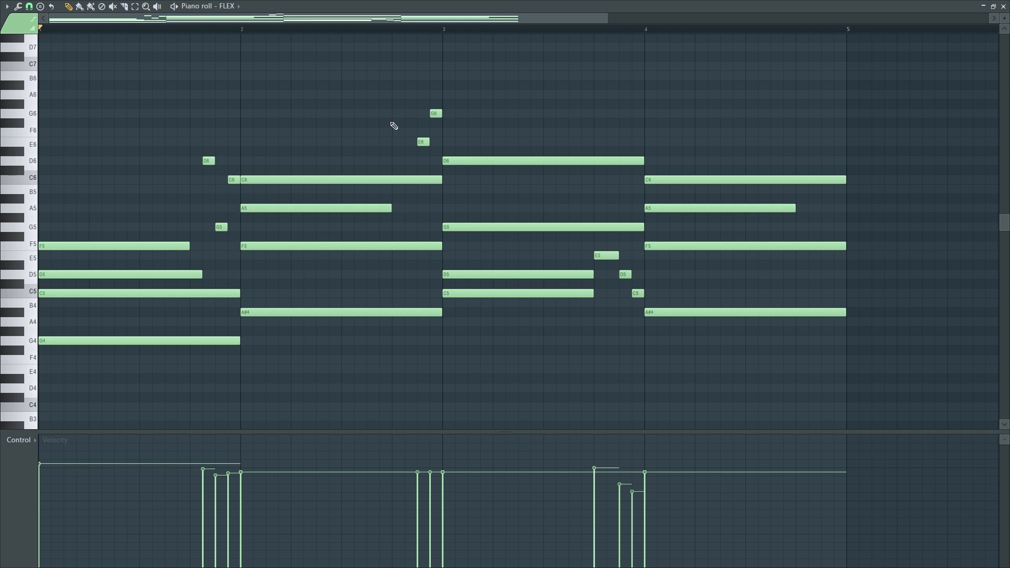
key("space")
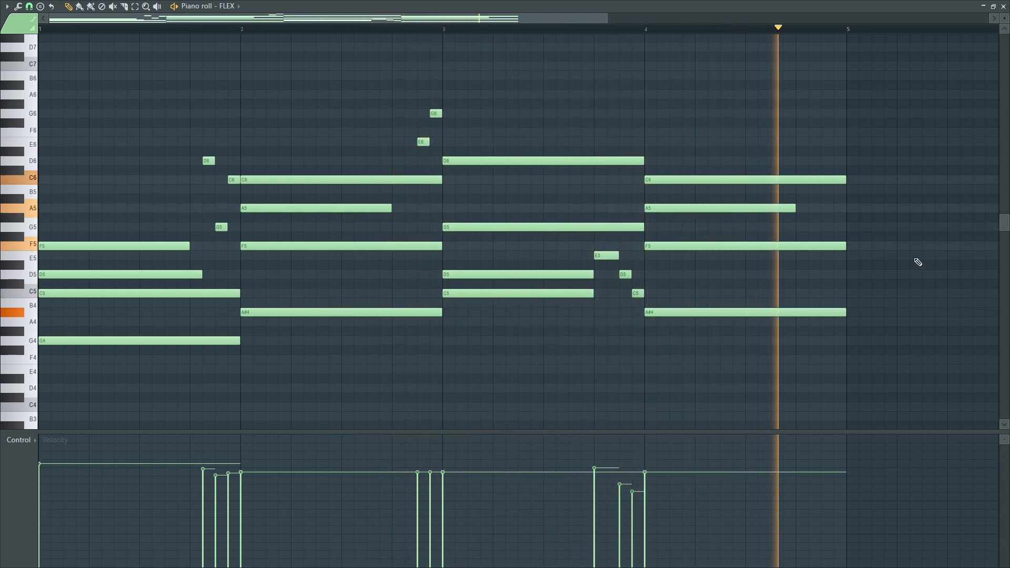
key("space")
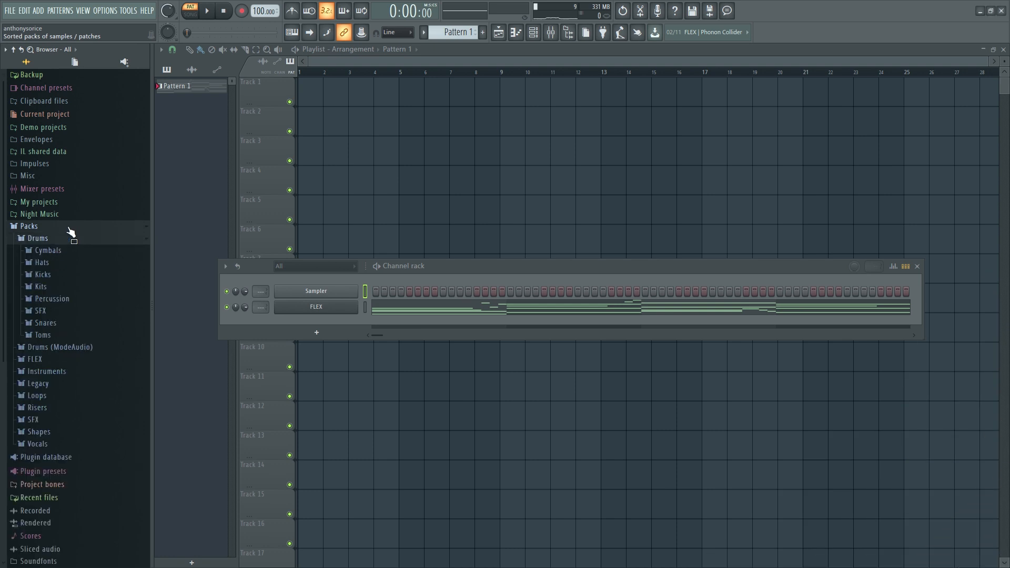
Step: Expand the RealDrumkits folder within the Legacy pack's Drums in the browser
scroll(73, 293, "down", 3)
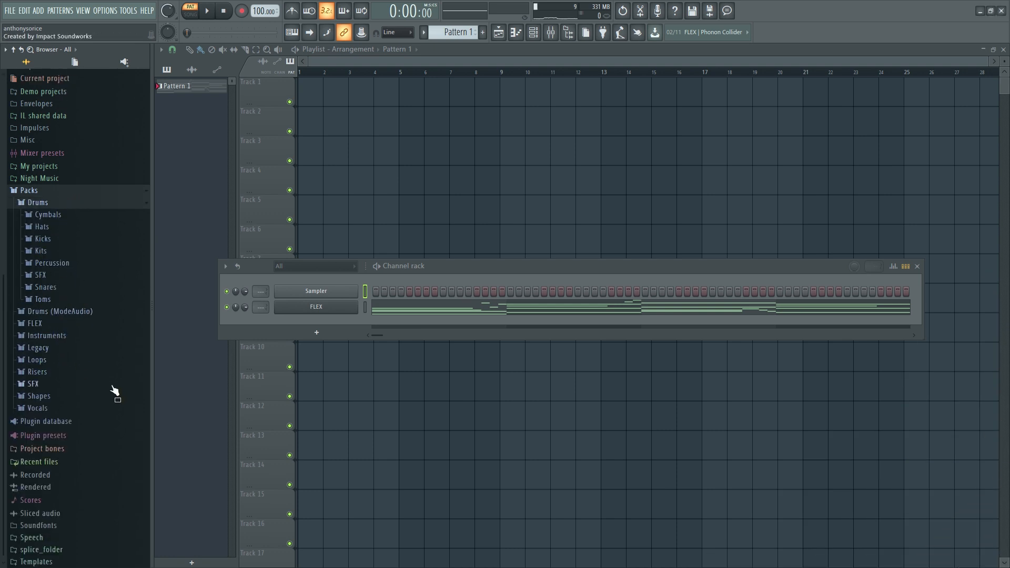
left_click(60, 350)
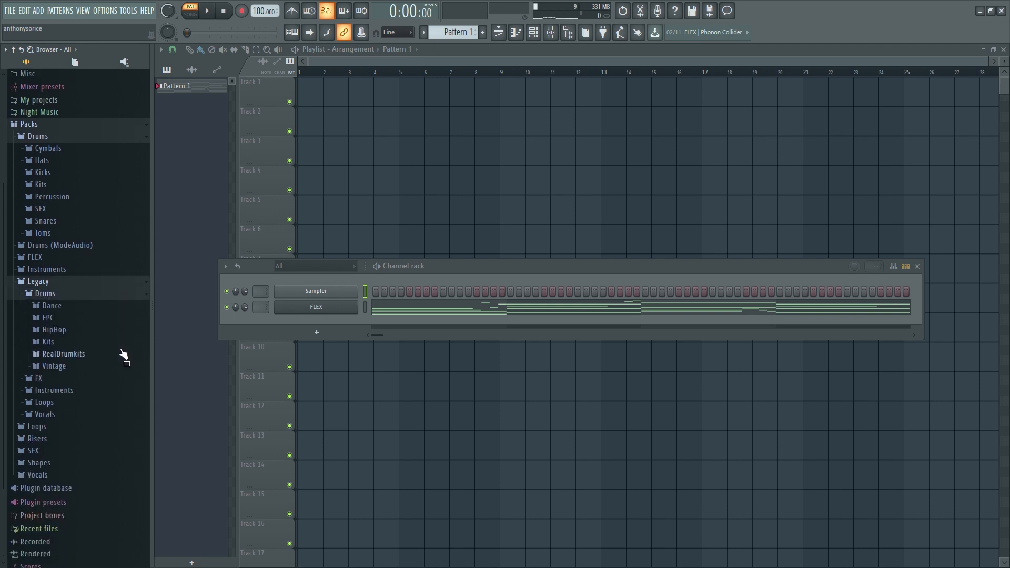
left_click(78, 354)
scroll(74, 360, "down", 15)
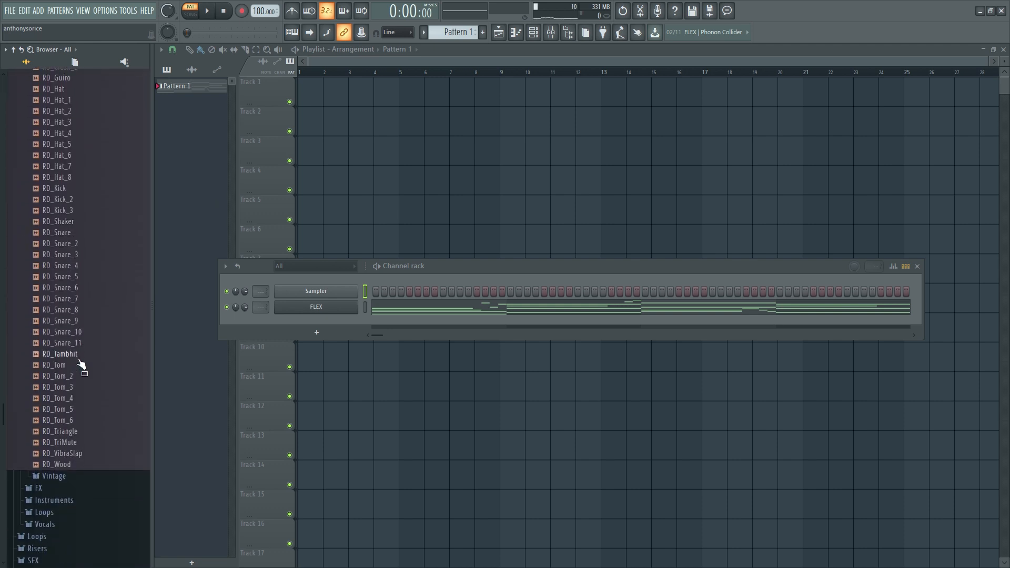
Step: Audition the RealDrumkits kick samples and add RD_Kick_2 as a new channel below FLEX
scroll(79, 360, "up", 3)
scroll(79, 360, "down", 3)
left_click(58, 211)
left_click(60, 193)
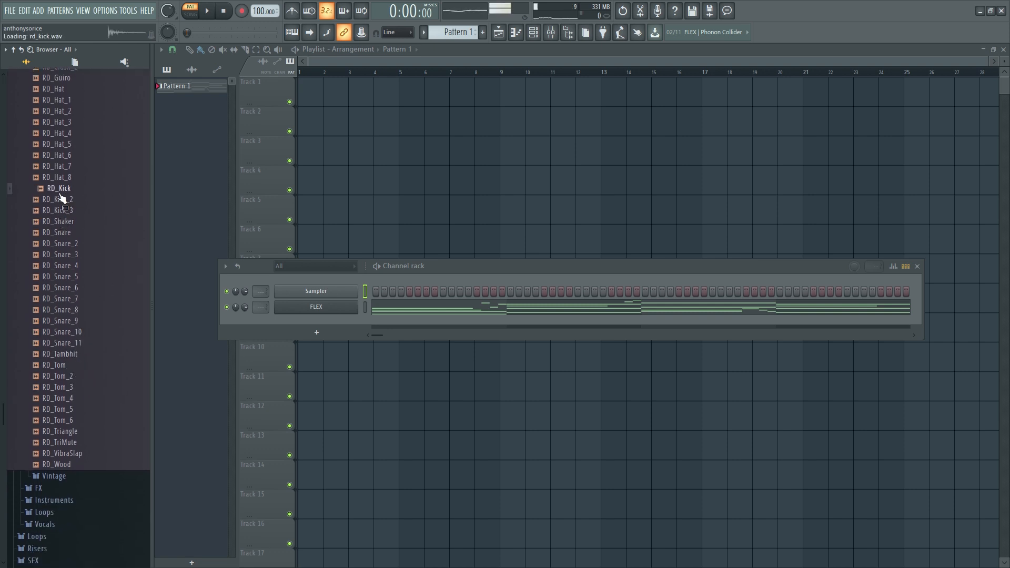
left_click_drag(60, 196, 320, 318)
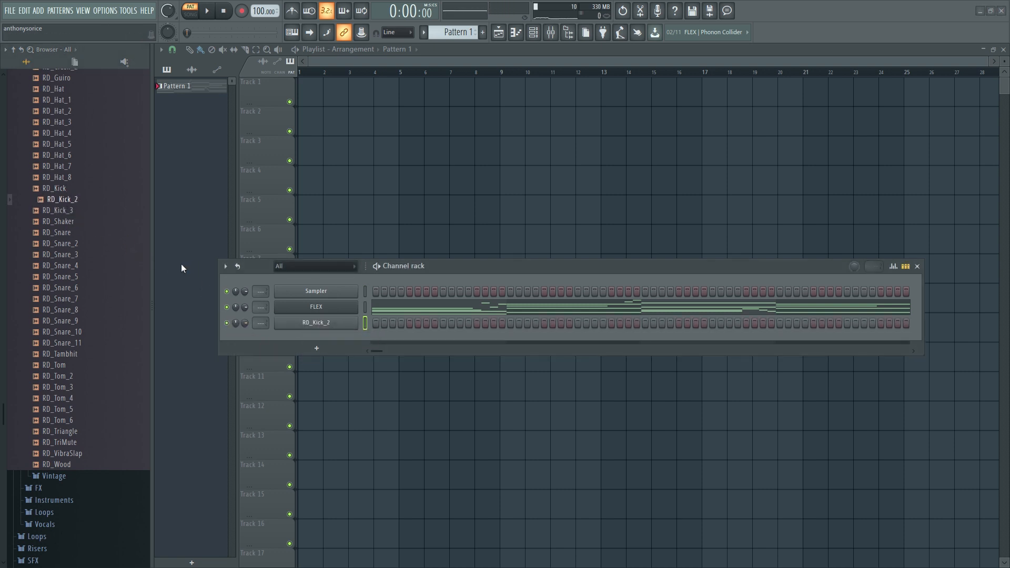
Step: Audition the RealDrumkits snare samples from RD_Snare_5 to RD_Snare_10
scroll(109, 257, "up", 3)
scroll(61, 429, "down", 2)
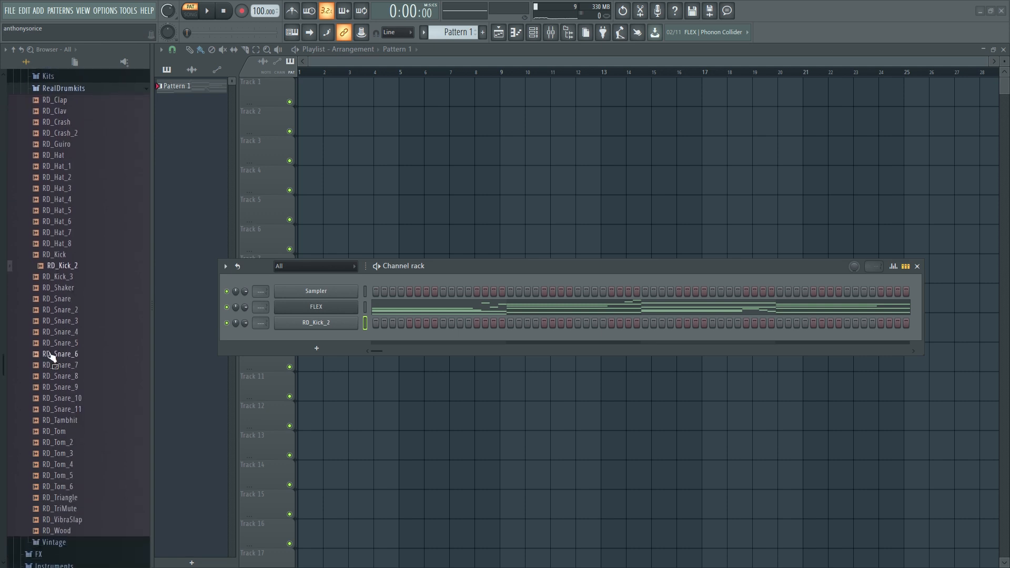
left_click(58, 345)
left_click(75, 366)
left_click(77, 377)
left_click(76, 388)
left_click(77, 399)
left_click(72, 366)
left_click(68, 344)
scroll(60, 269, "up", 1)
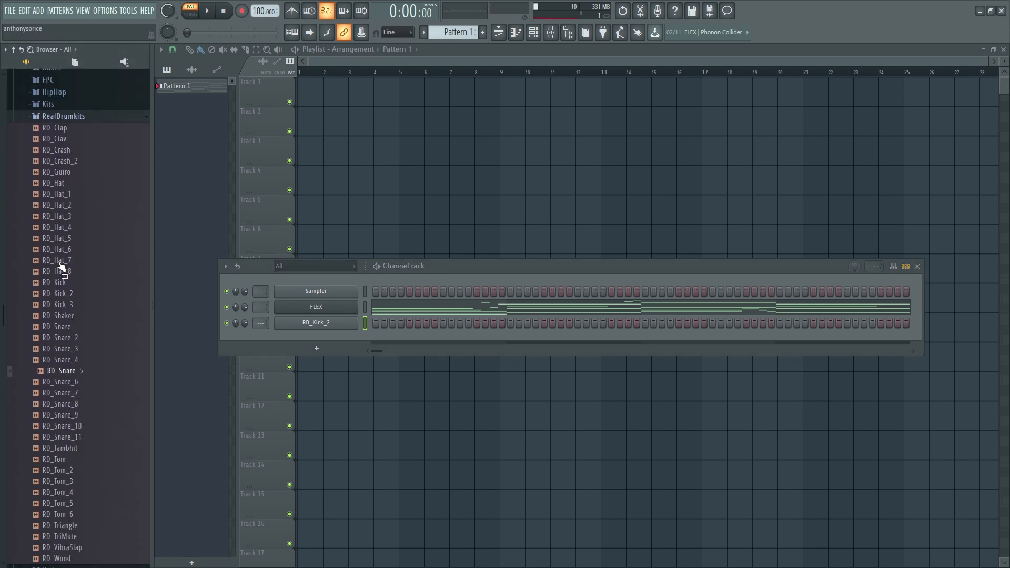
Step: Collapse the Legacy pack and look through the Snares folder of the main Drums pack
scroll(62, 266, "up", 3)
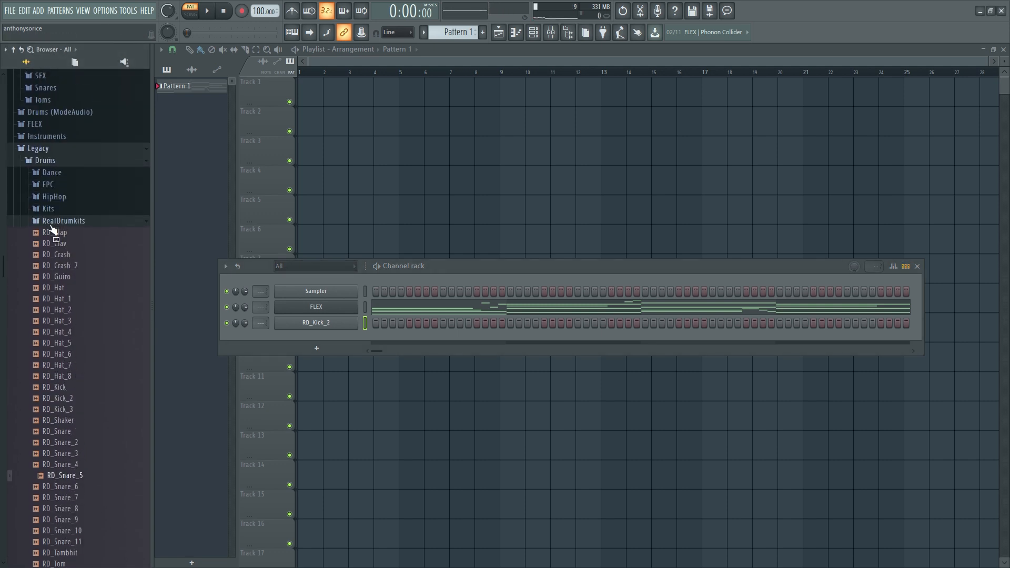
left_click(51, 225)
left_click(36, 214)
scroll(37, 217, "up", 1)
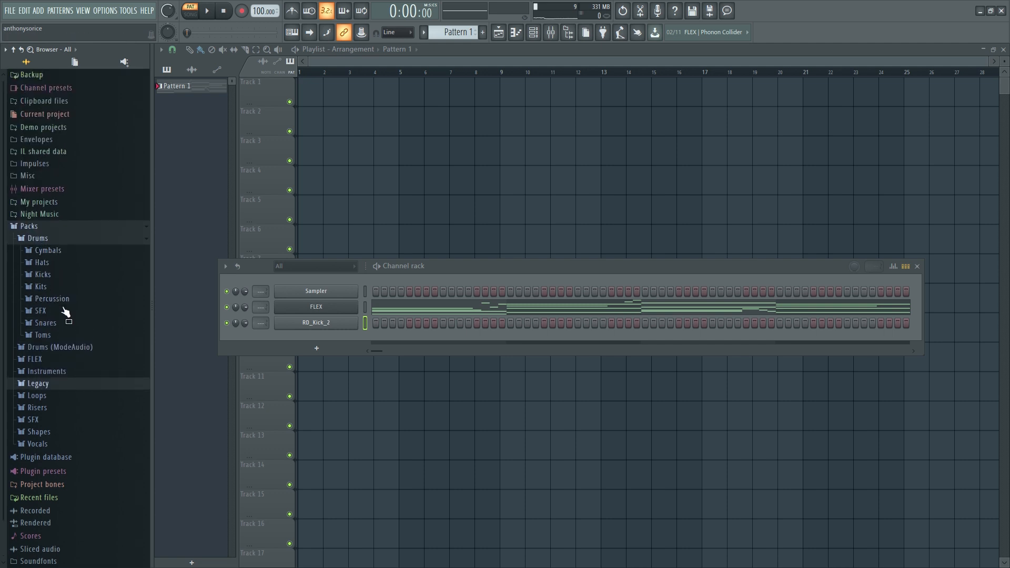
left_click(62, 324)
scroll(74, 332, "down", 10)
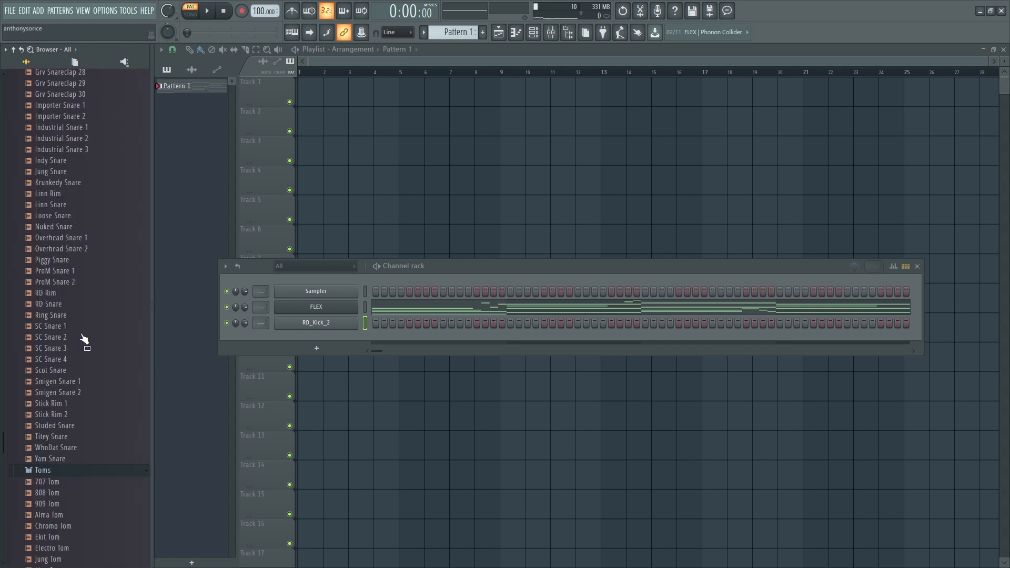
scroll(81, 334, "down", 6)
scroll(81, 334, "up", 6)
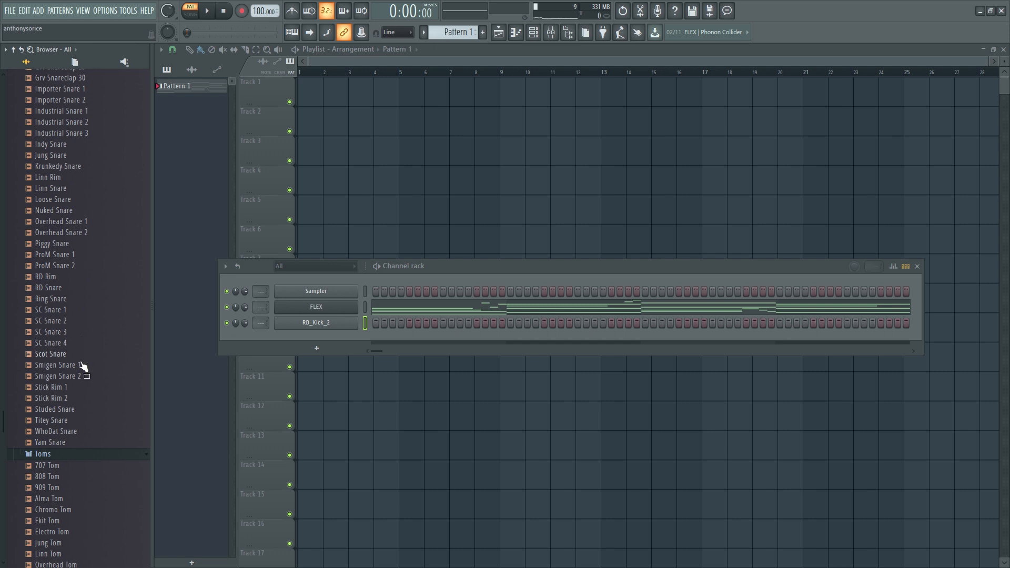
Step: Audition several snares from Overhead Snare 1 up to Jung Snare and add Krunkedy Snare as a new channel below RD_Kick_2
left_click_drag(77, 221, 79, 227)
left_click(70, 201)
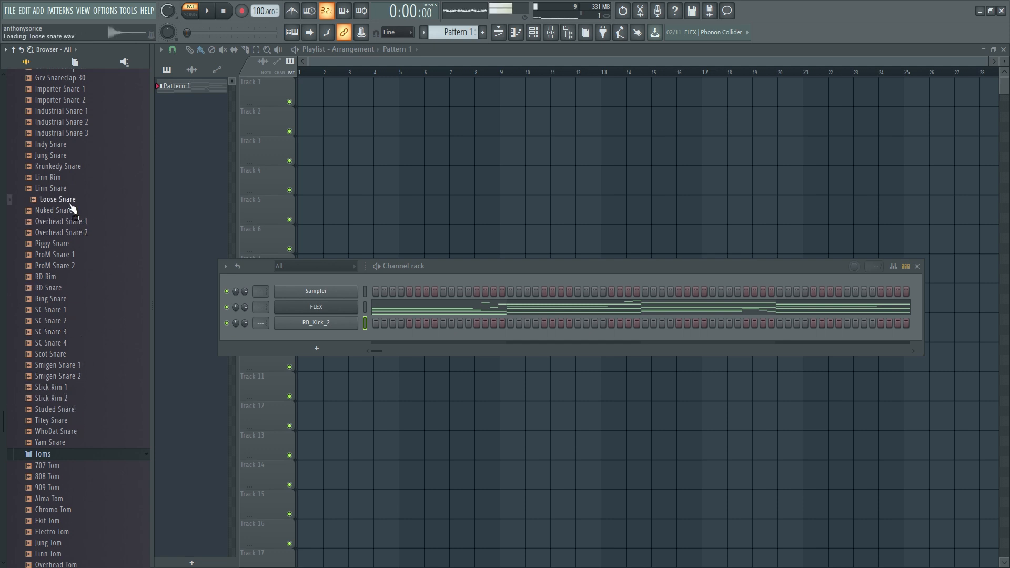
left_click(67, 190)
left_click(64, 178)
left_click(63, 167)
left_click(59, 155)
left_click(61, 168)
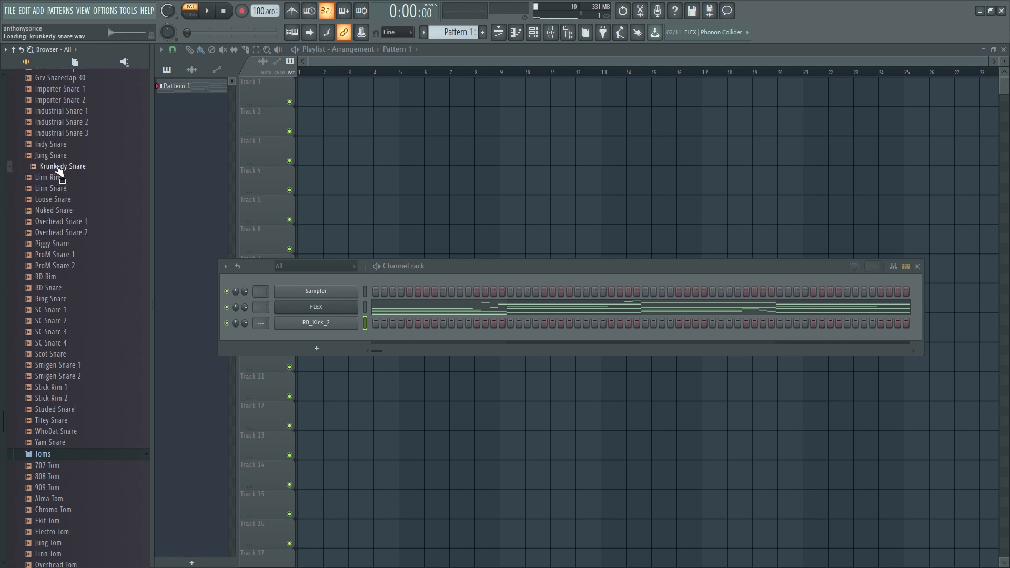
left_click_drag(61, 171, 338, 337)
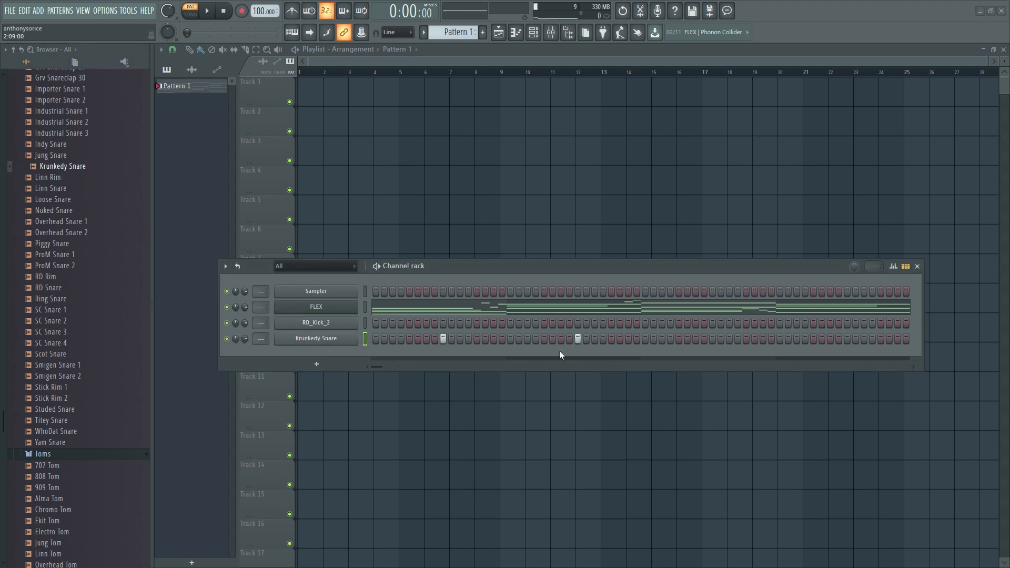
Step: Duplicate the two Krunkedy Snare hits into bars 3 and 4 in the piano roll and close it
right_click(339, 337)
left_click(381, 342)
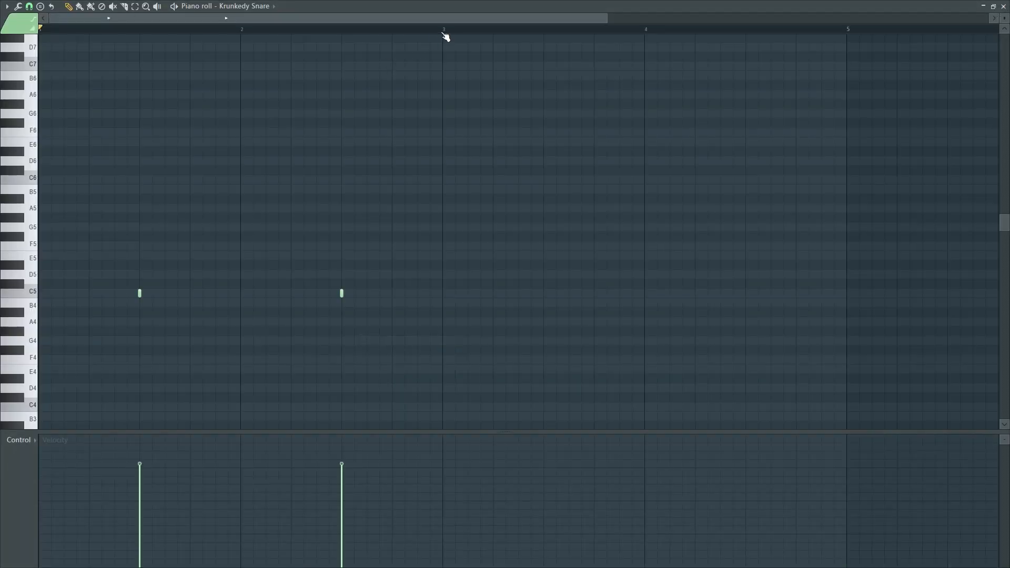
left_click_drag(445, 31, 41, 30)
key("ctrl+b")
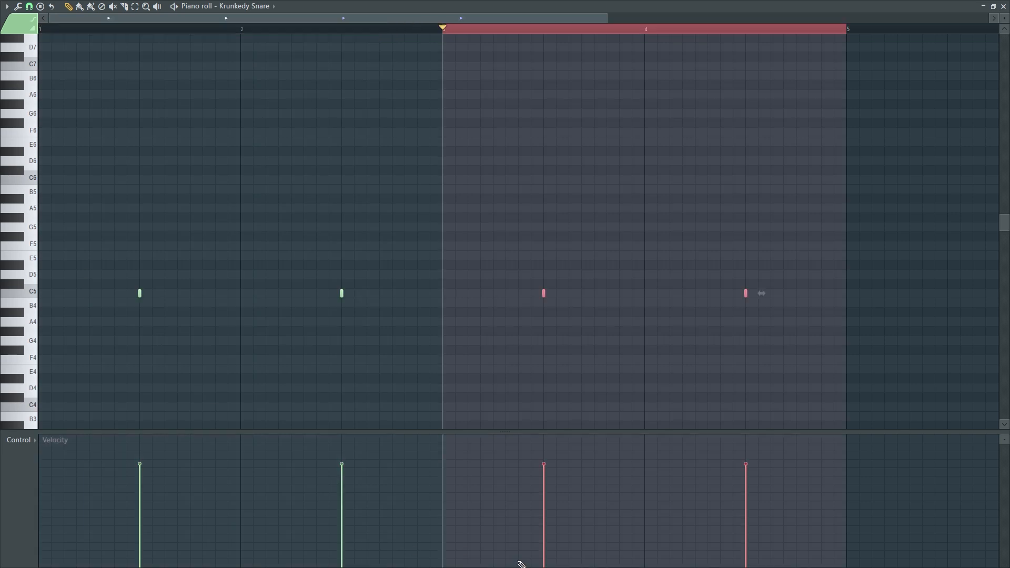
left_click(1004, 6)
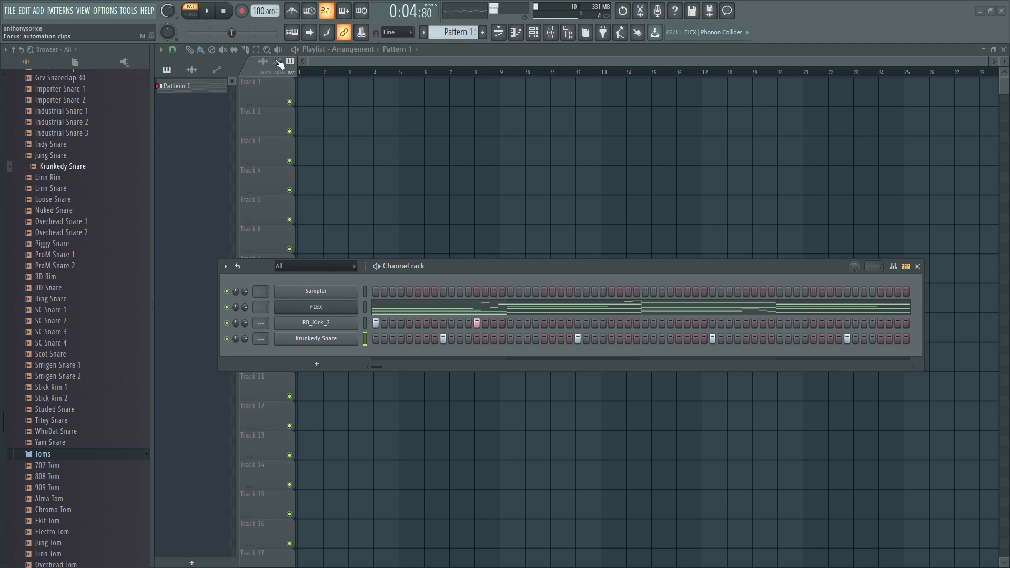
Step: Play the pattern and add RD_Kick_2 hits on steps 20, 22, 24 and 27
key("space")
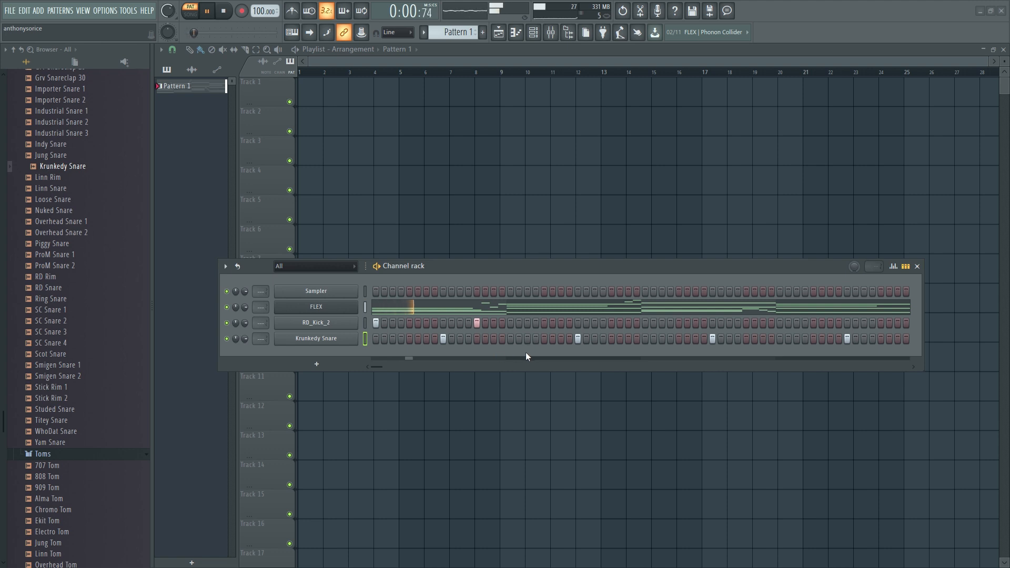
key("space")
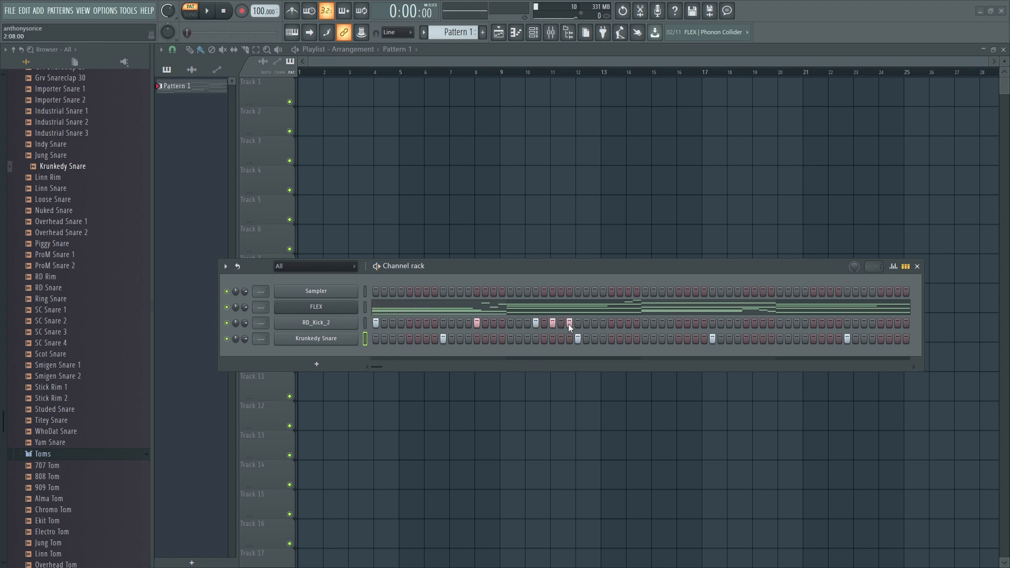
key("space")
left_click(594, 323)
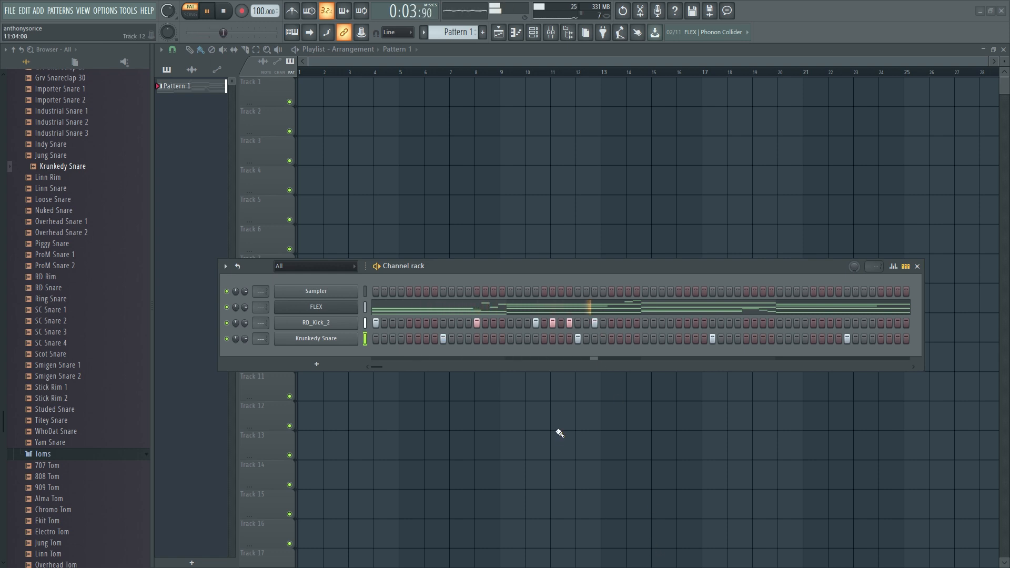
Step: Lower the fourth and sixth RD_Kick_2 notes to A#4 with softer velocities, slightly raise the fifth note's velocity, and play the result
right_click(356, 322)
left_click(385, 322)
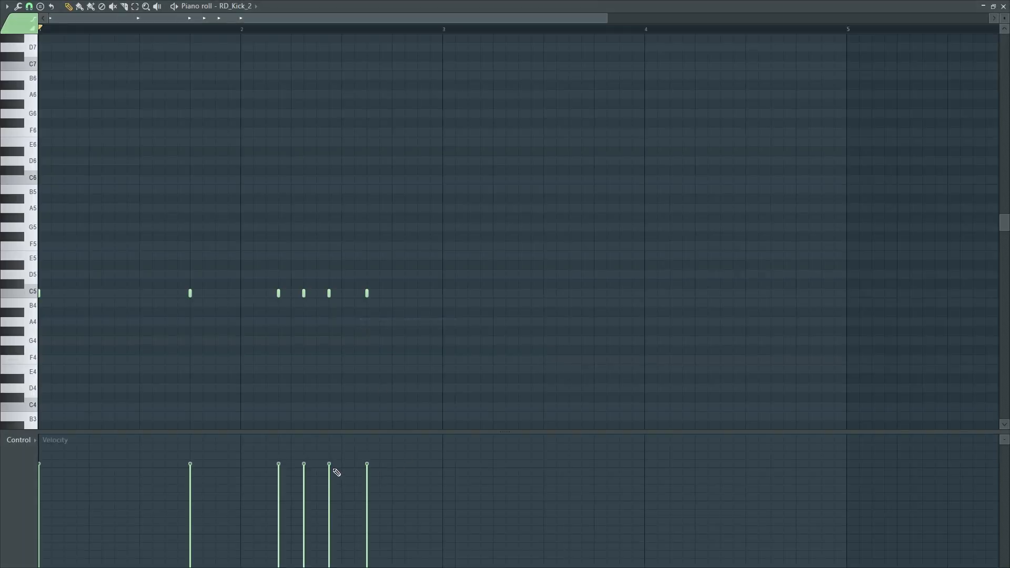
left_click_drag(303, 292, 368, 318)
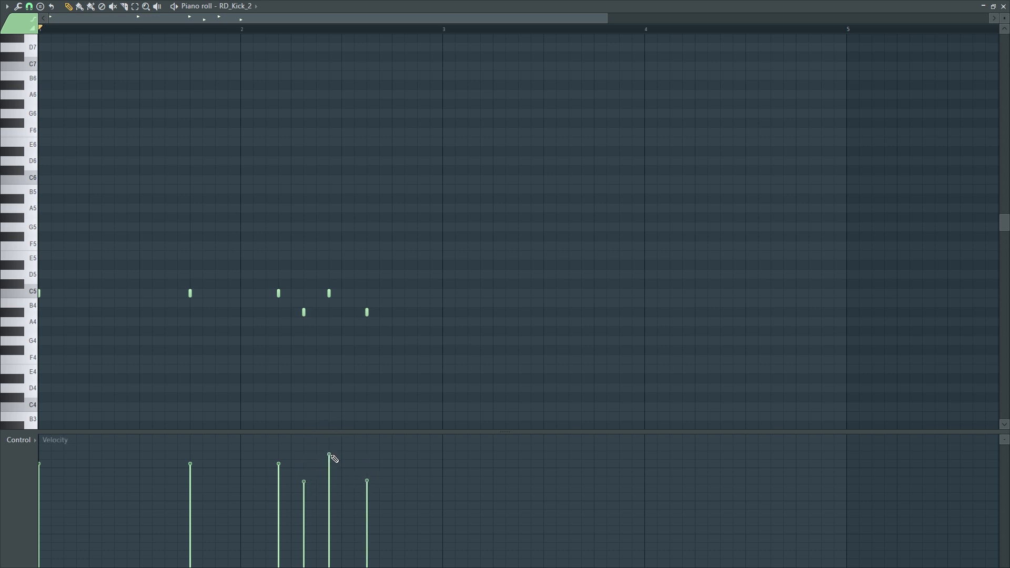
key("space")
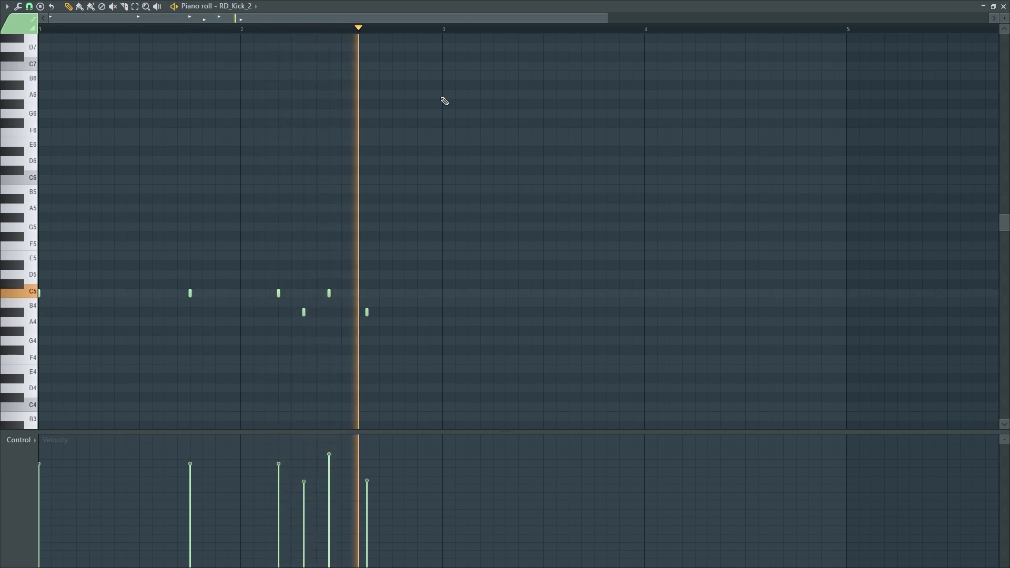
key("space")
Step: Duplicate all RD_Kick_2 notes into bars 3 and 4, close the piano roll, and add a closing kick hit on step 63
key("ctrl+a")
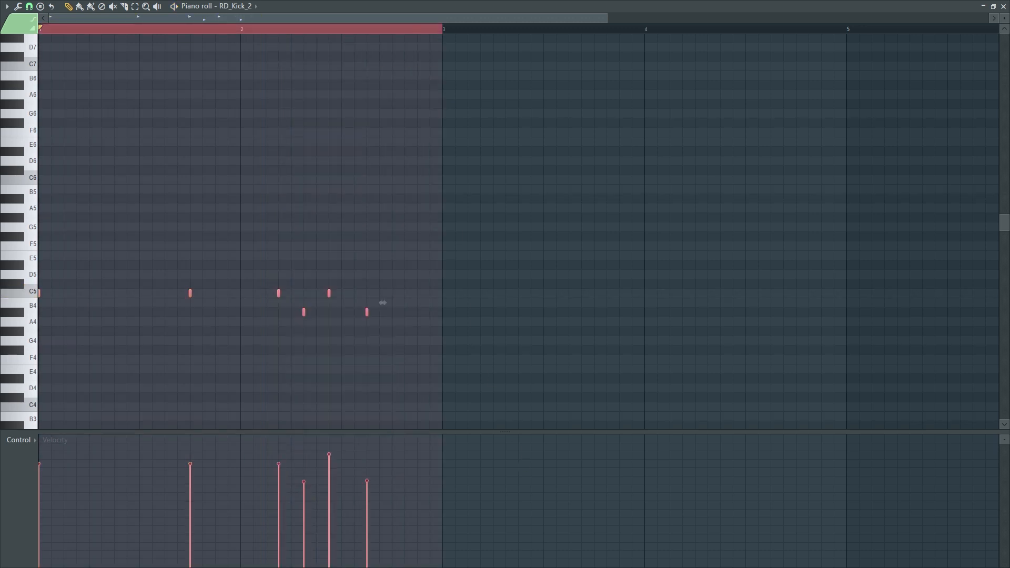
key("ctrl+b")
left_click(998, 5)
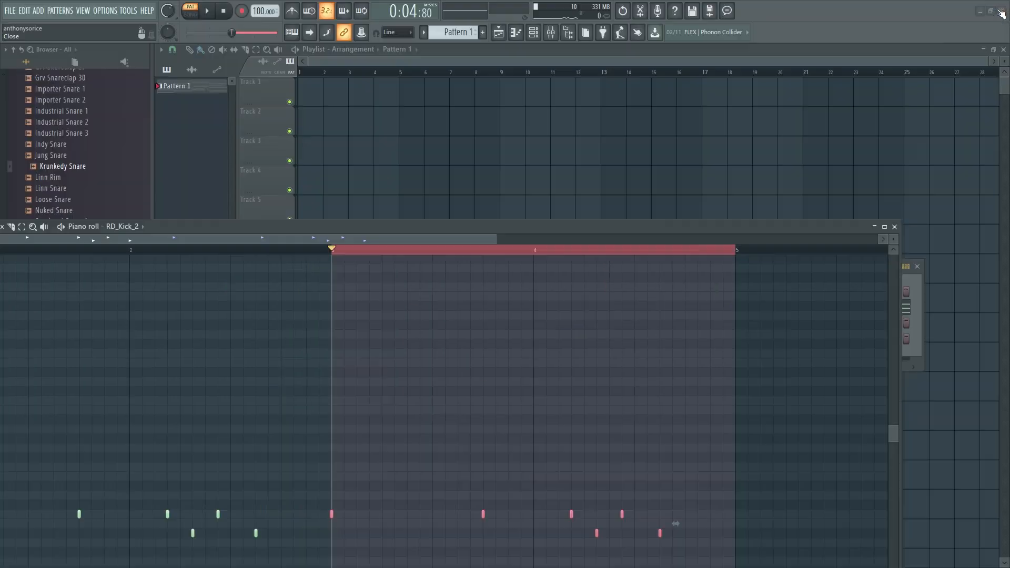
left_click(894, 227)
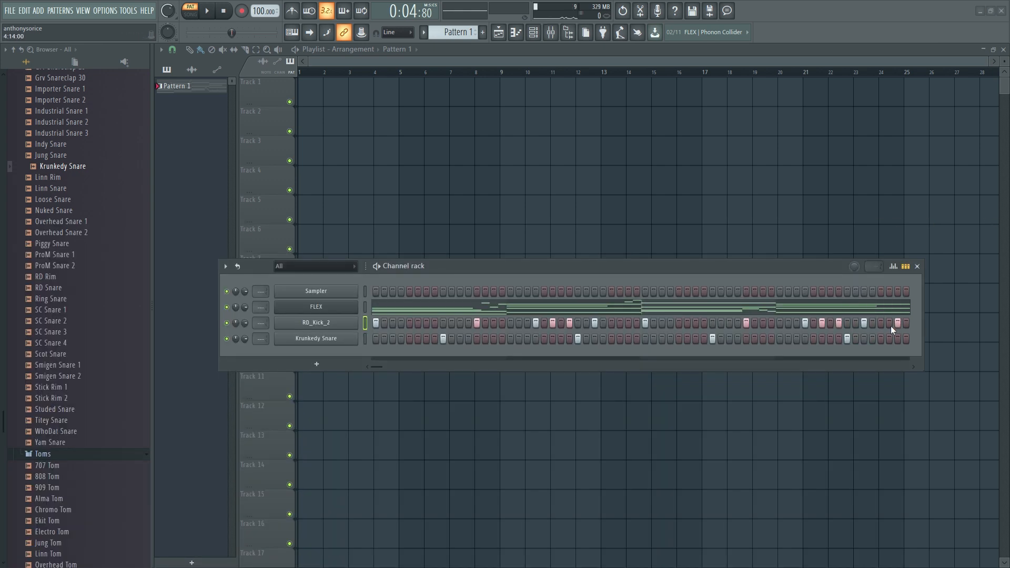
Step: Enable RD_Kick_2's volume envelope during playback, minimizing the attack and shortening the hold and decay for a tighter kick
key("space")
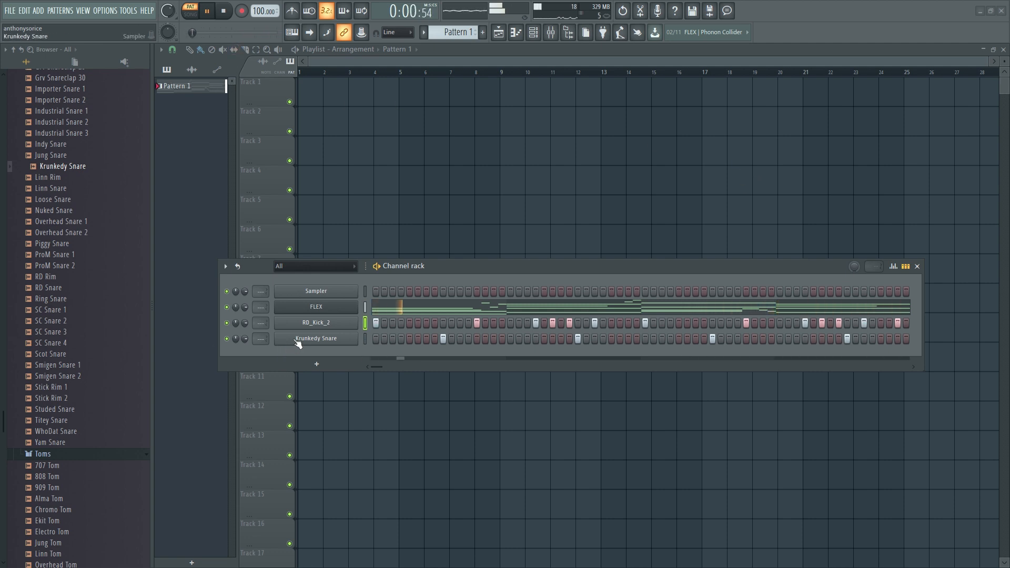
left_click(319, 324)
left_click(123, 156)
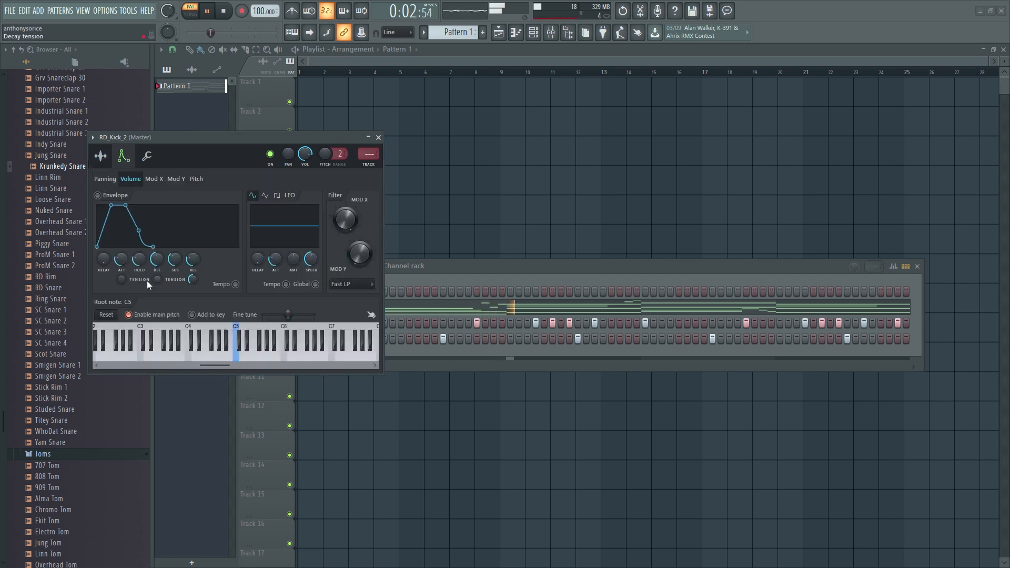
scroll(141, 263, "up", 4)
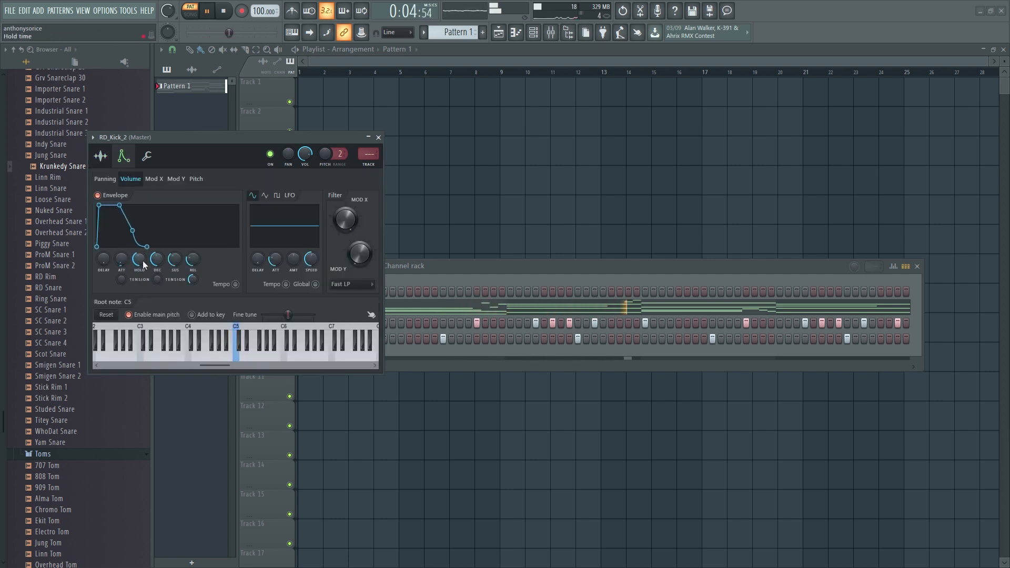
scroll(159, 263, "down", 8)
scroll(175, 266, "down", 6)
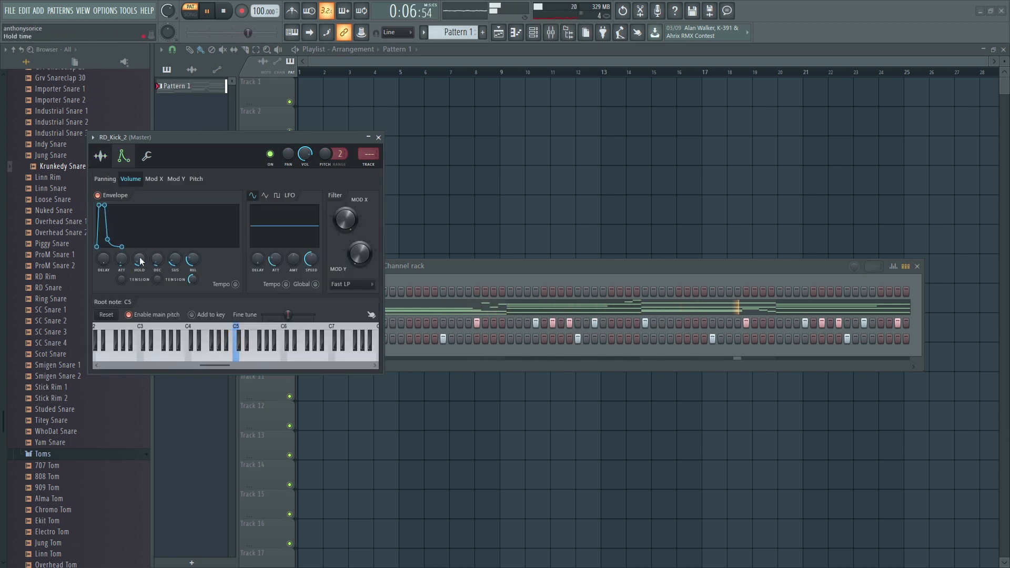
scroll(167, 269, "down", 2)
scroll(141, 261, "down", 6)
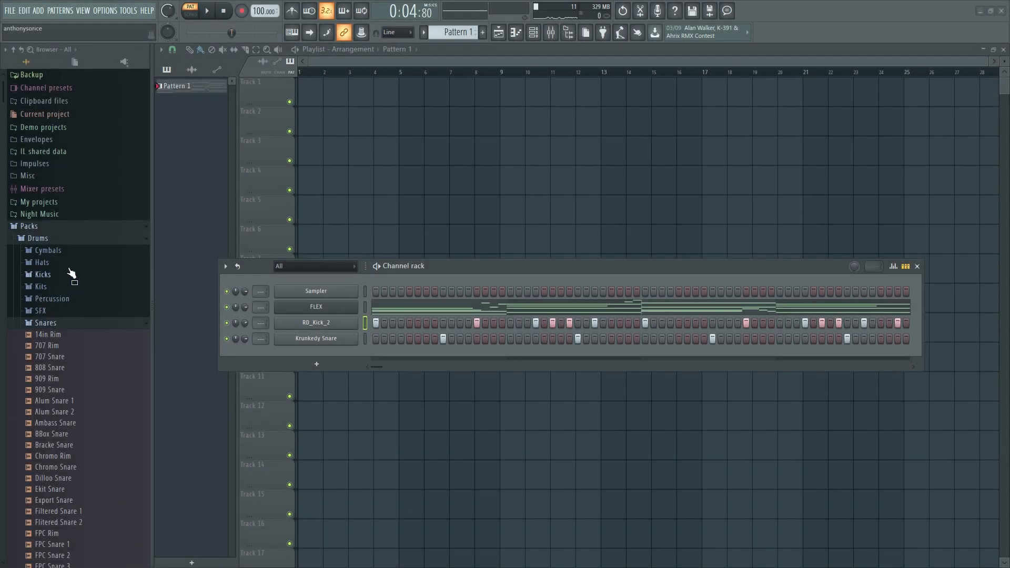
Step: Browse the Hats folder of the Drums pack and add 808 CH and 808 OH as new channels below Krunkedy Snare
left_click(53, 263)
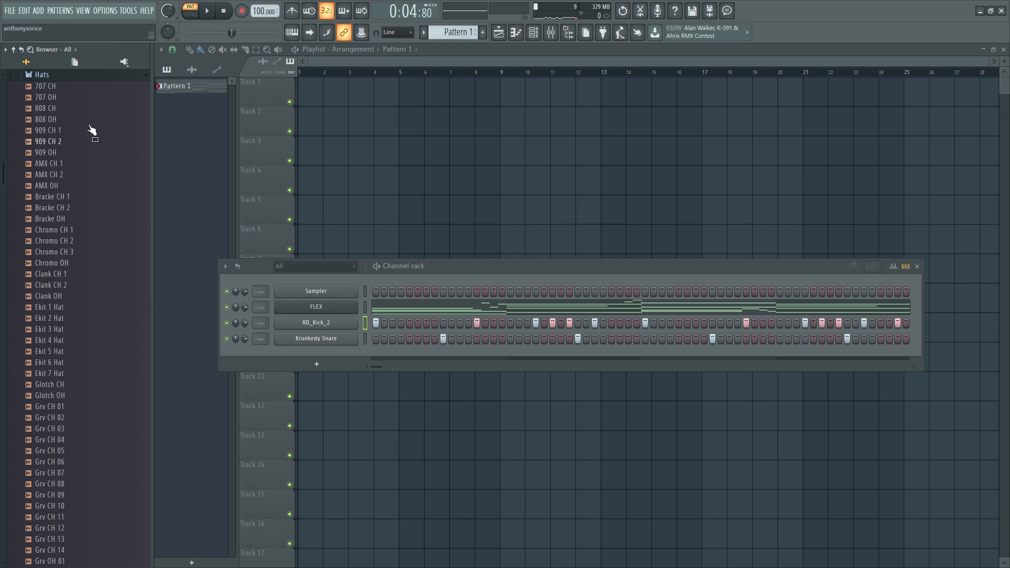
left_click(67, 110)
left_click_drag(55, 117, 322, 349)
left_click_drag(48, 120, 315, 347)
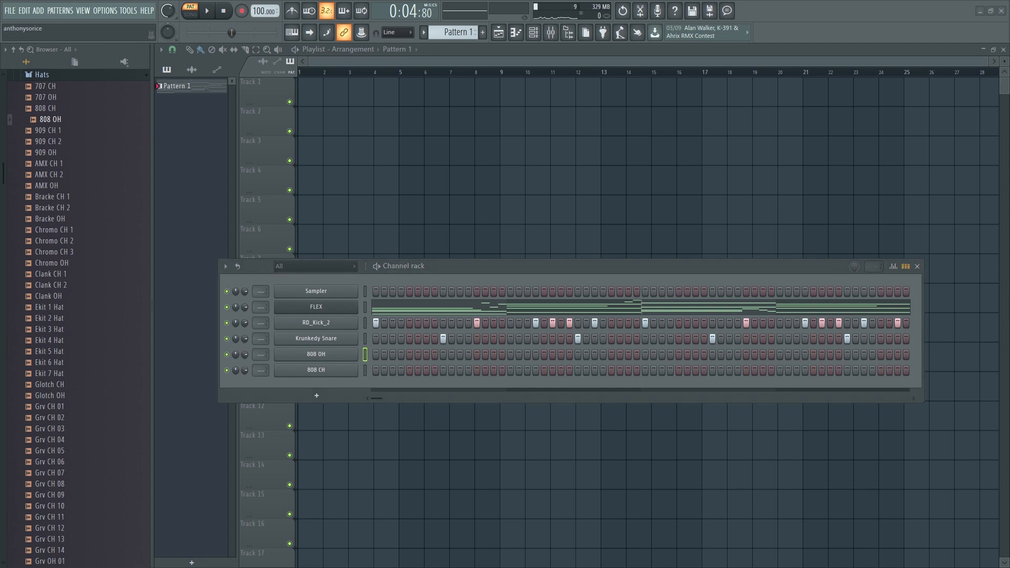
Step: Draw C5 notes for 808 CH in bar 1 on steps 1, 3, 7, 8, 11 and 15, checking them with playback
right_click(350, 370)
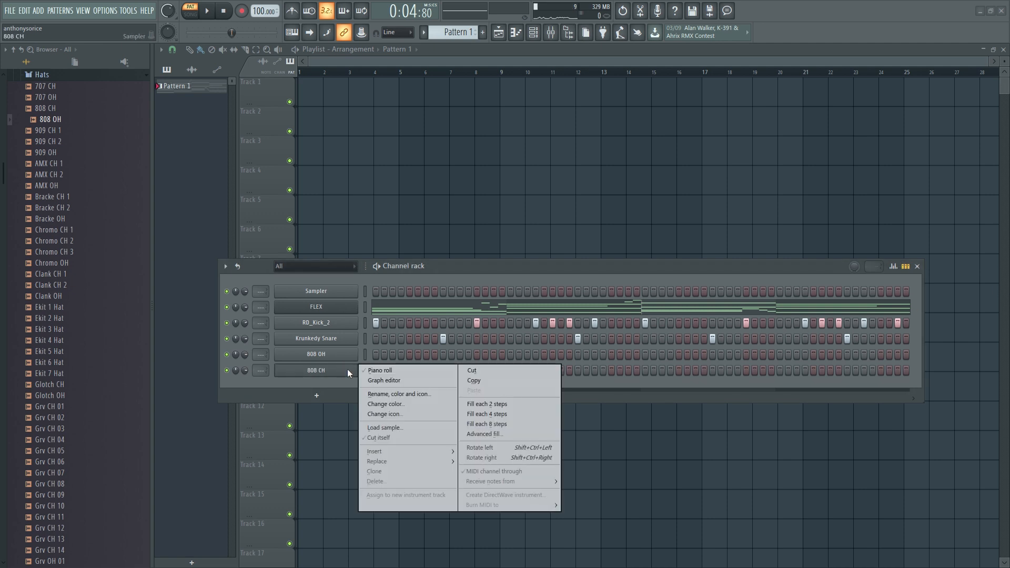
left_click(420, 368)
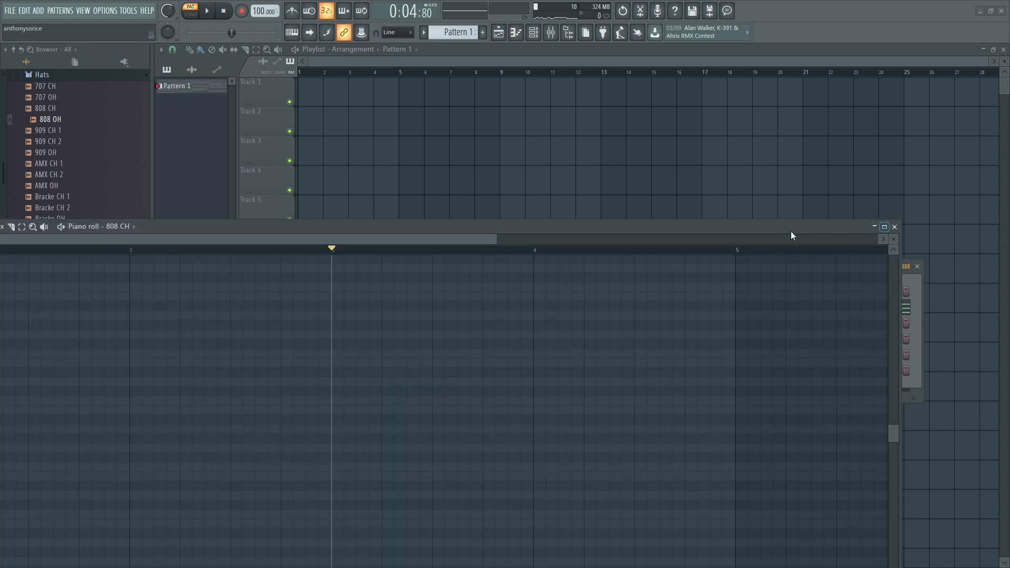
left_click(885, 227)
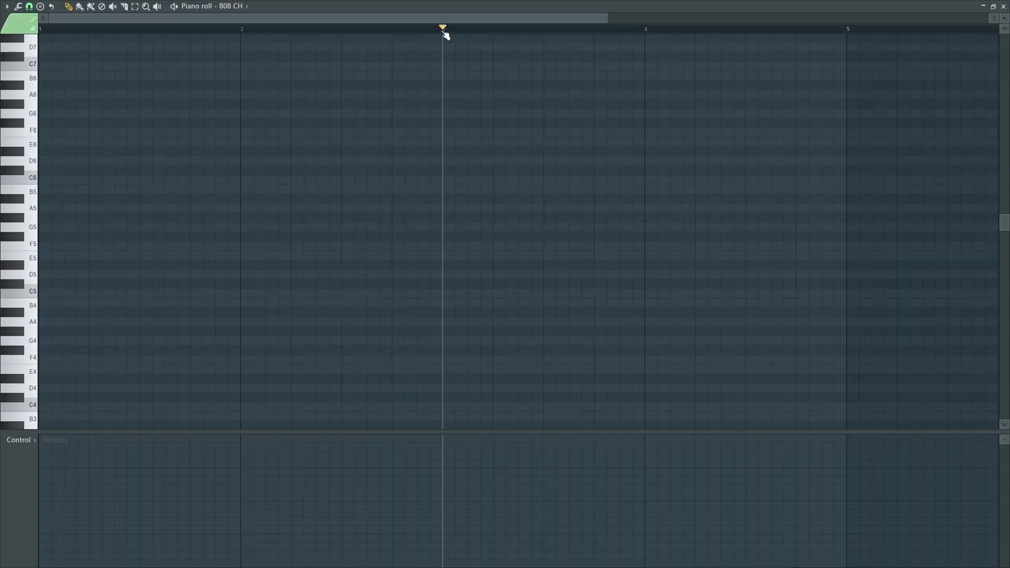
left_click_drag(443, 32, 40, 30)
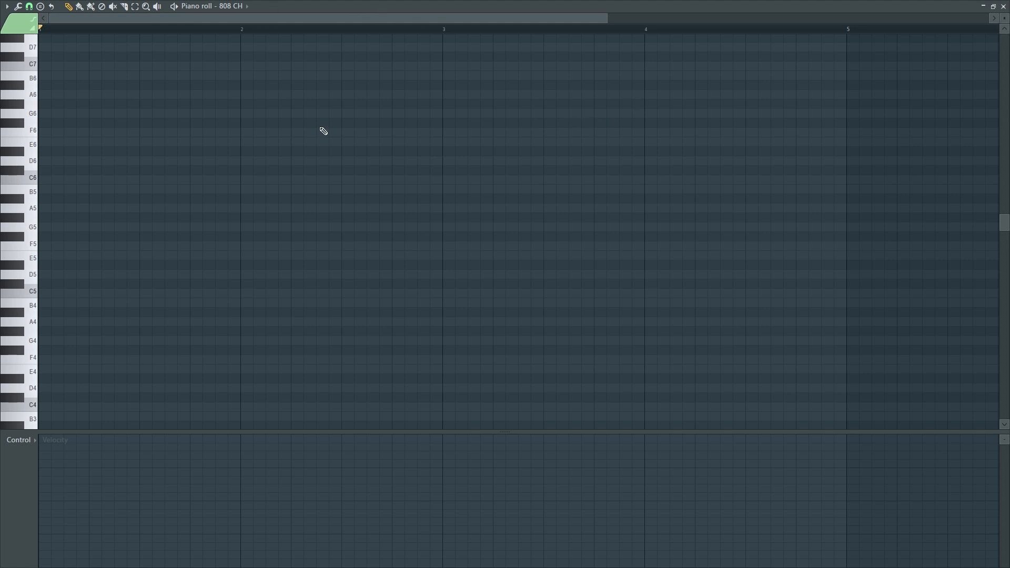
scroll(186, 305, "up", 2)
left_click_drag(65, 286, 47, 294)
left_click(89, 298)
key("space")
left_click(159, 293)
left_click(180, 293)
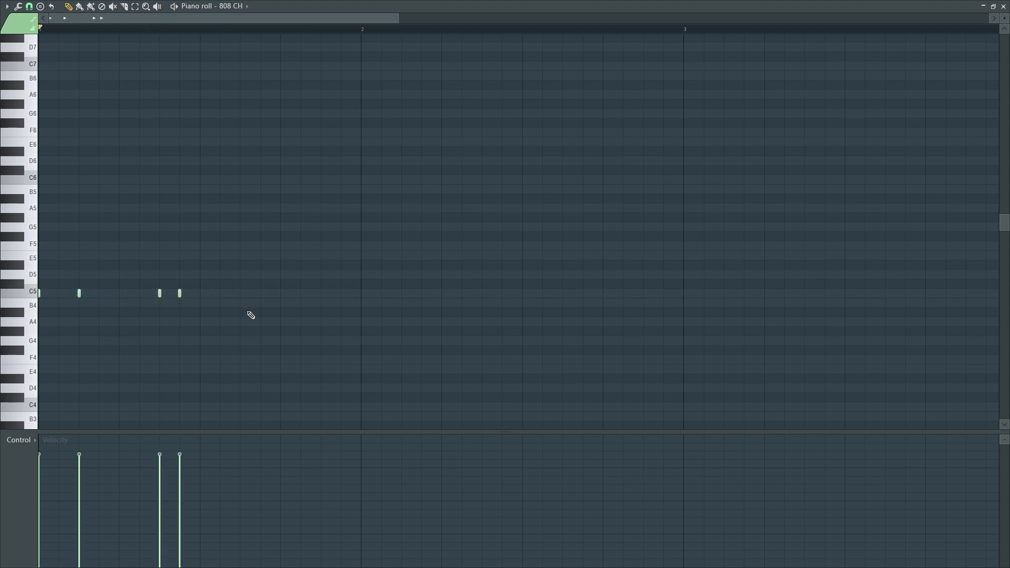
left_click(240, 293)
left_click(321, 293)
key("space")
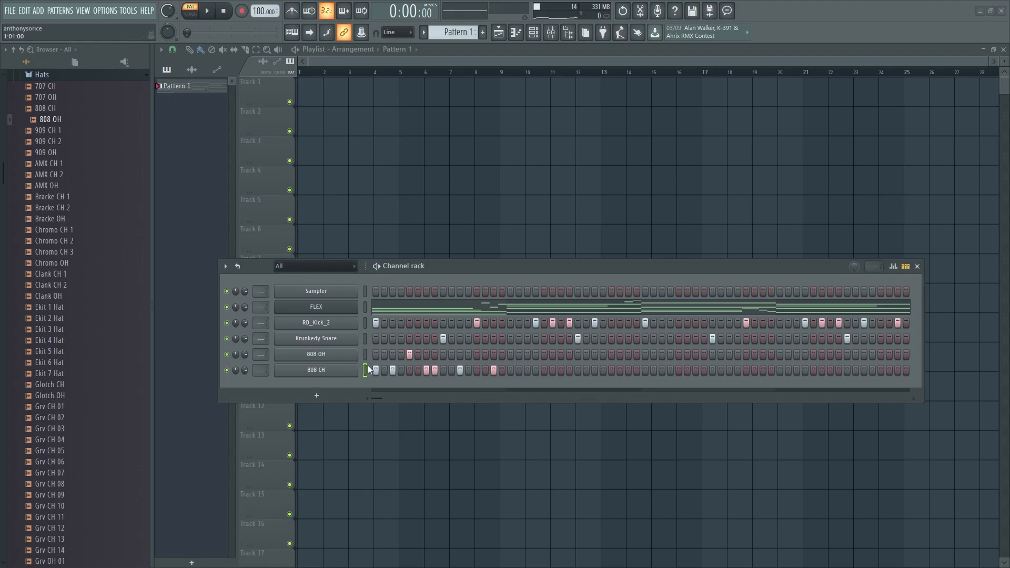
Step: Tighten the 808 OH with an enabled volume envelope using minimum attack, decay, sustain and release and a short hold
left_click(316, 355)
left_click_drag(53, 191, 53, 211)
left_click_drag(108, 192, 108, 216)
left_click_drag(125, 191, 125, 213)
key("space")
mouse_move(88, 191)
left_mouse_down()
mouse_move(88, 213)
mouse_move(74, 193)
left_mouse_up()
key("space")
key("space")
key("space")
key("space")
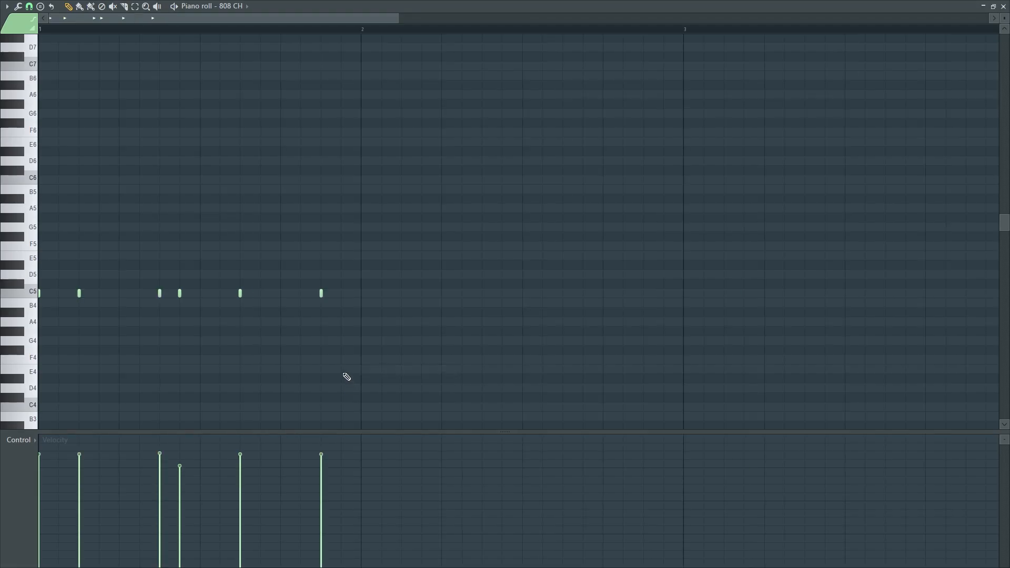
Step: Duplicate the one-bar 808 CH hi-hat pattern three times to fill bars 2 to 4 and close the piano roll
key("ctrl+a")
key("ctrl+b")
key("ctrl+b")
key("ctrl+b")
left_click(1003, 6)
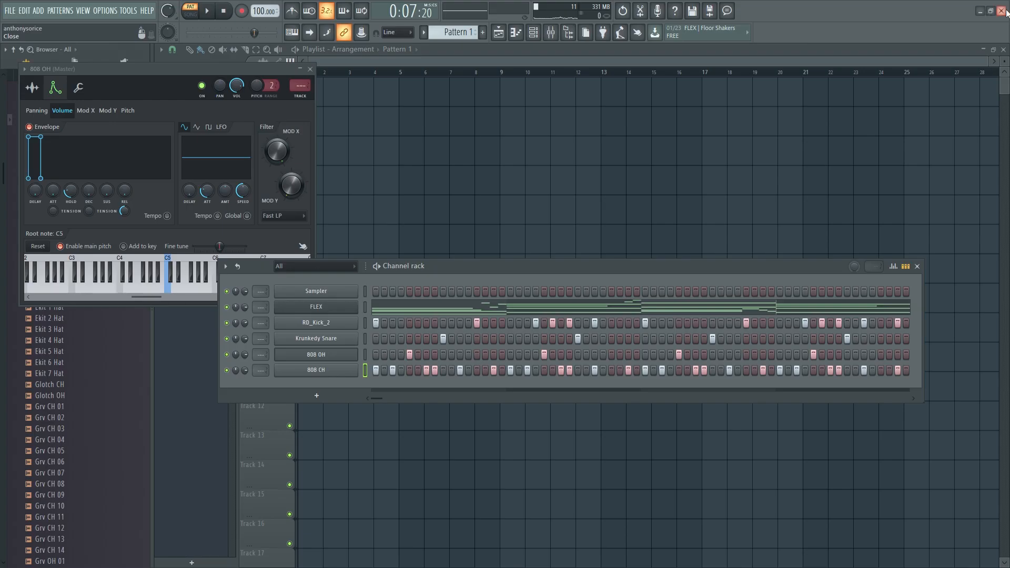
left_click(1002, 9)
Step: Play back the full pattern and review the repeated 808 CH notes in the piano roll
left_click(550, 322)
key("space")
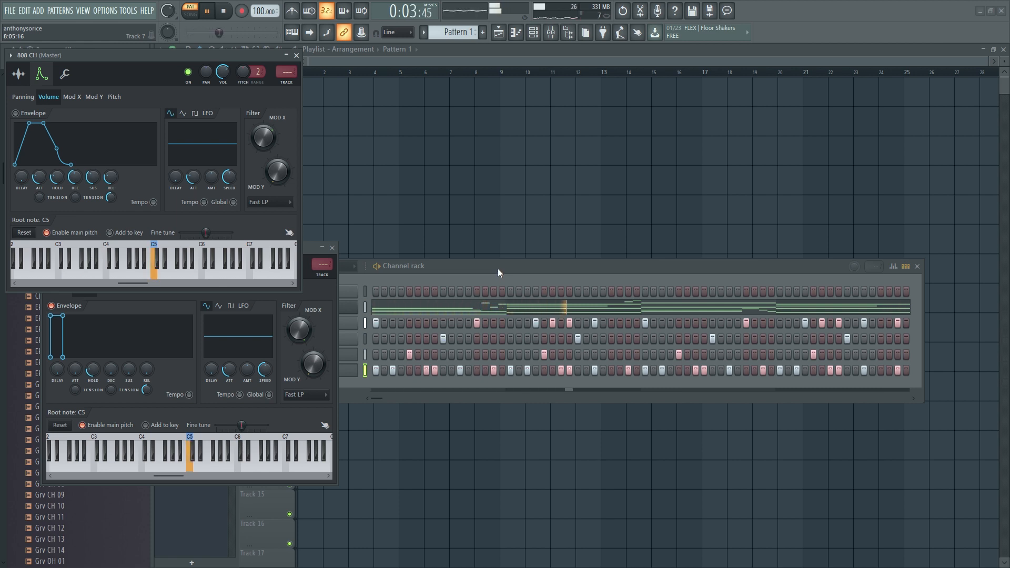
key("space")
left_click(433, 280)
right_click(354, 369)
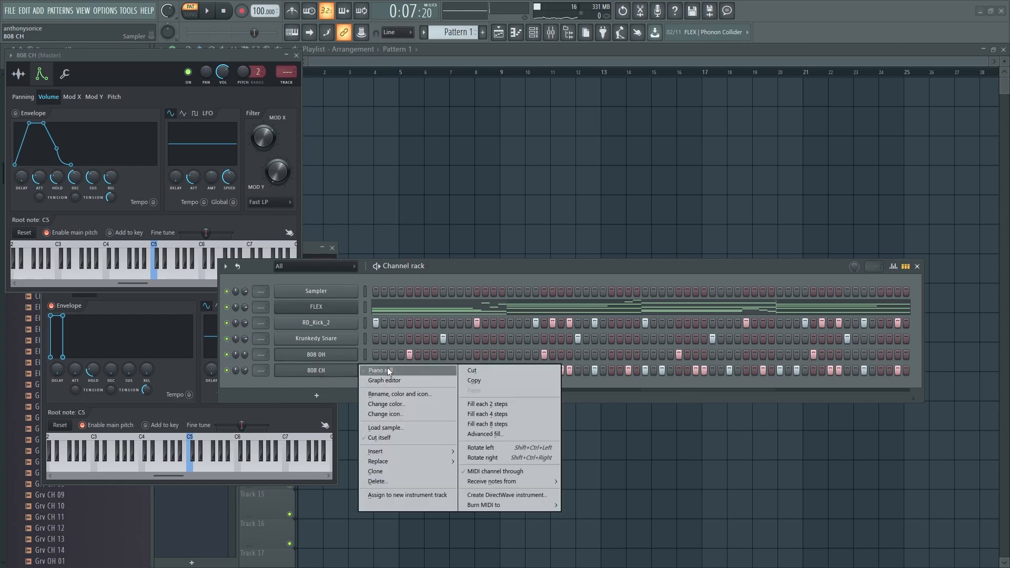
left_click(387, 367)
scroll(542, 277, "down", 1)
key("space")
scroll(474, 216, "up", 3)
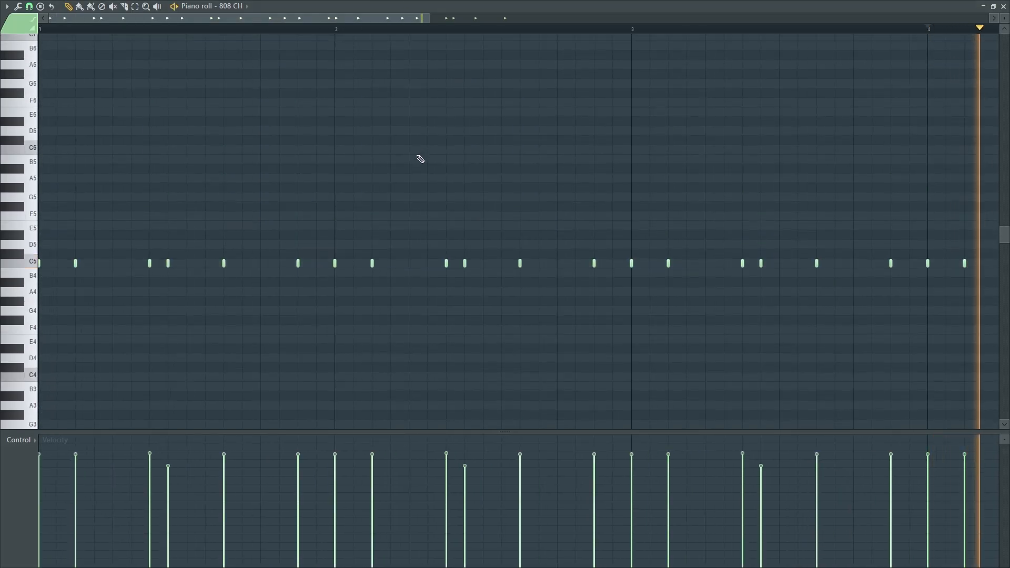
key("space")
left_click_drag(207, 42, 157, 46)
left_click(51, 93)
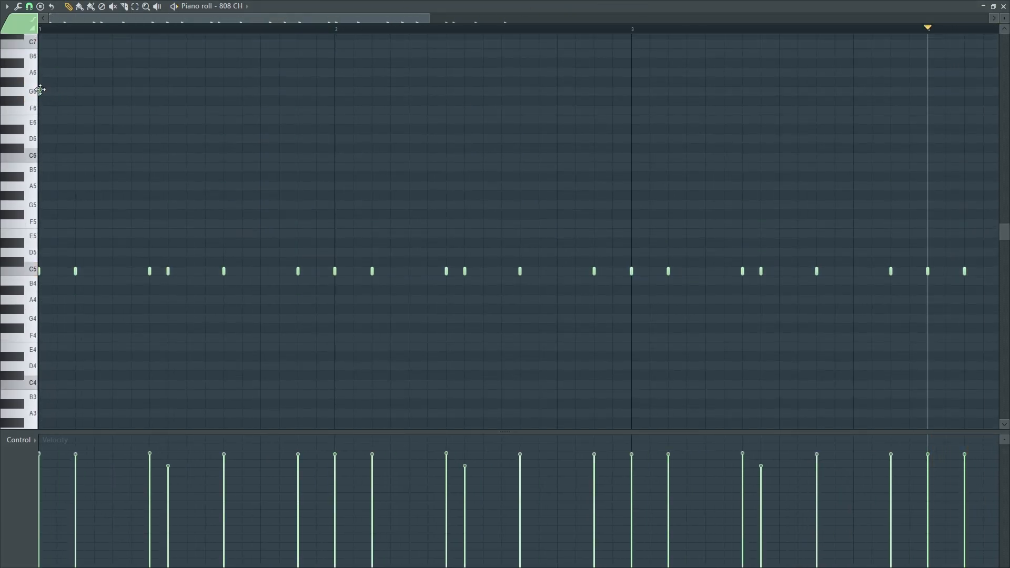
Step: Play the hi-hats from the start of bar 2 and add a C5 808 CH note on beat 4 of that bar
key("space")
left_click(333, 30)
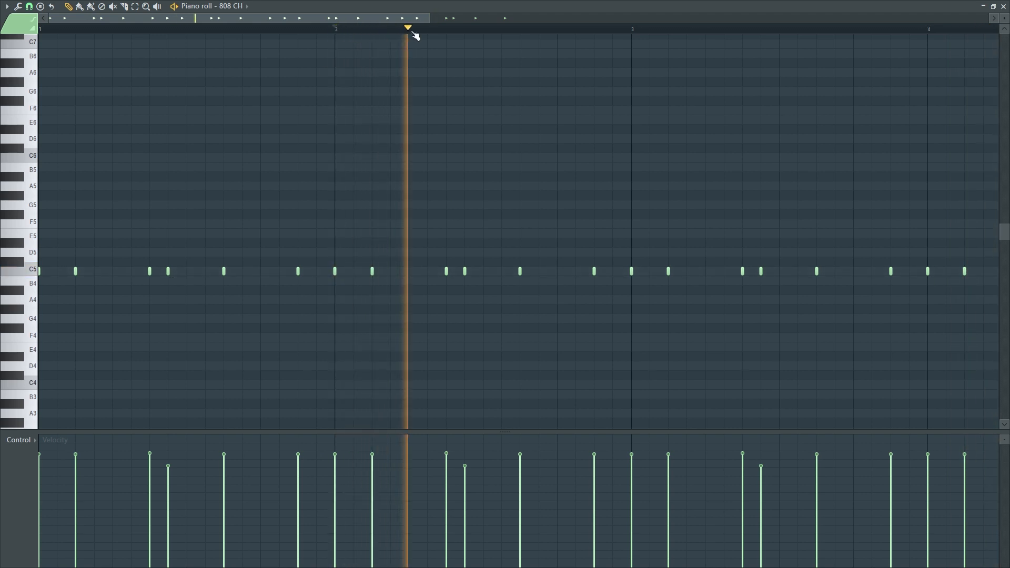
key("space")
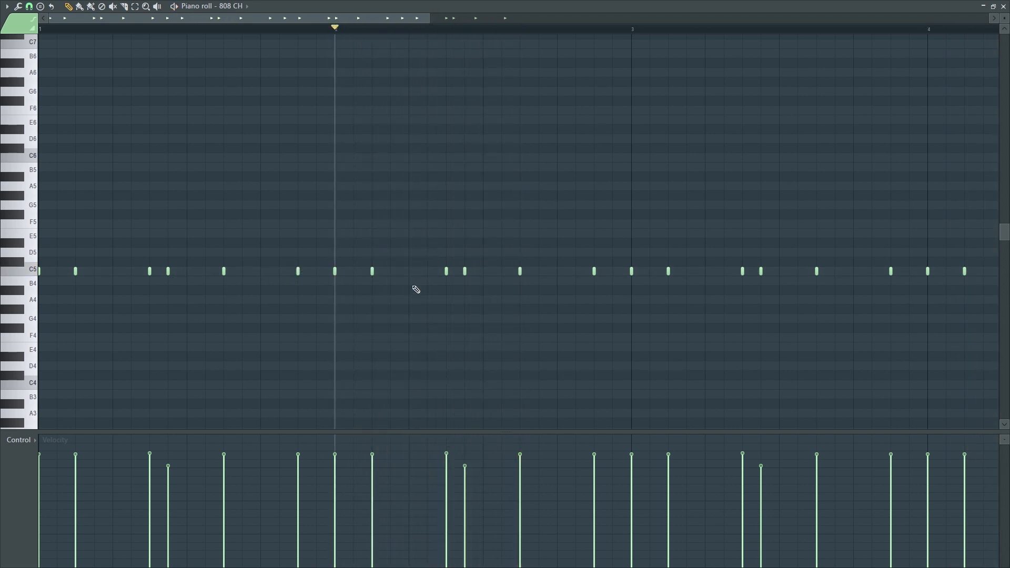
key("space")
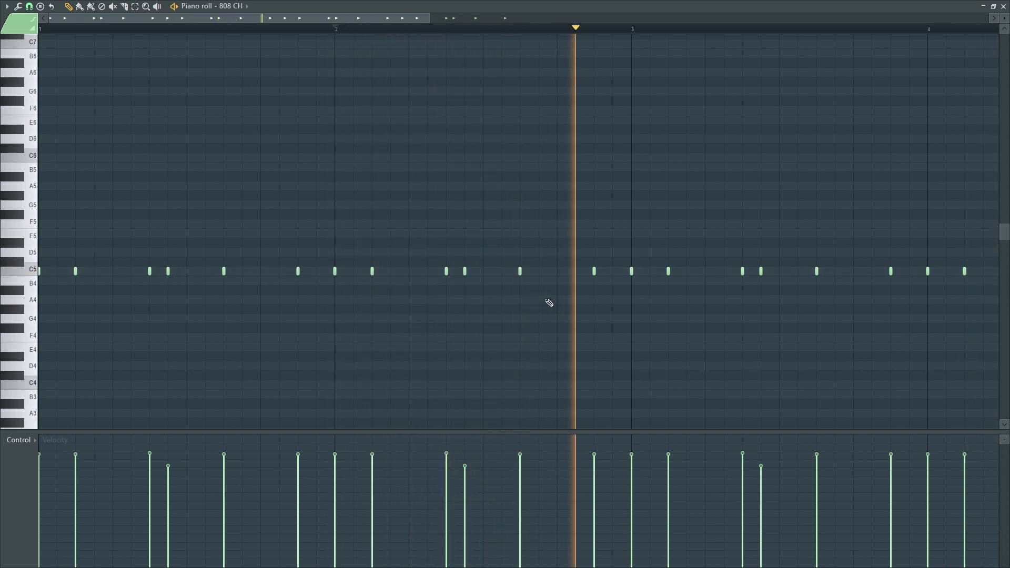
key("space")
left_click(557, 271)
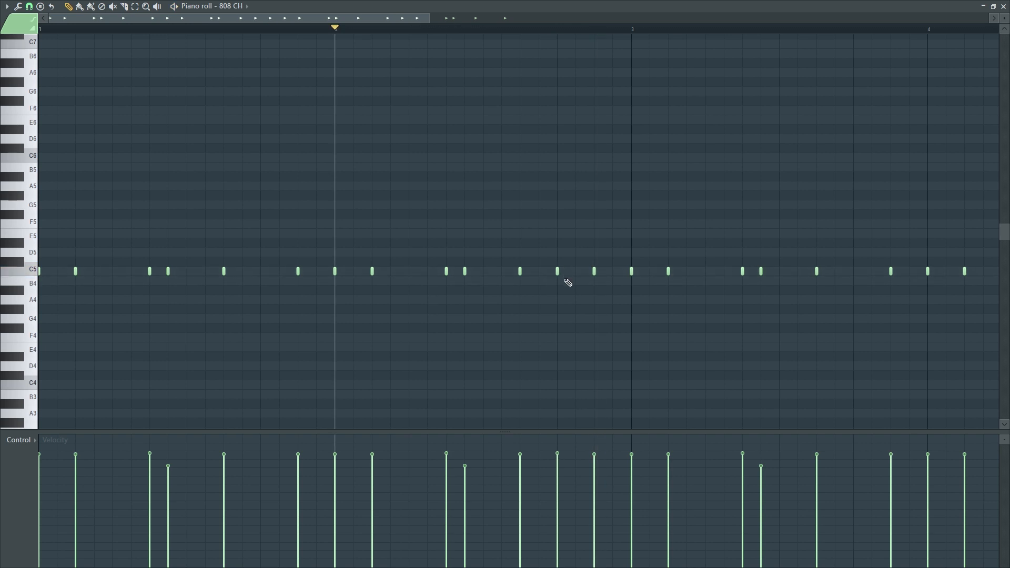
Step: Replace bar 2's last C5 hi-hat with a descending B4, A#4, A4 sixteenth run following beat 4, and lower the run's velocities
left_click(573, 280)
left_click(594, 290)
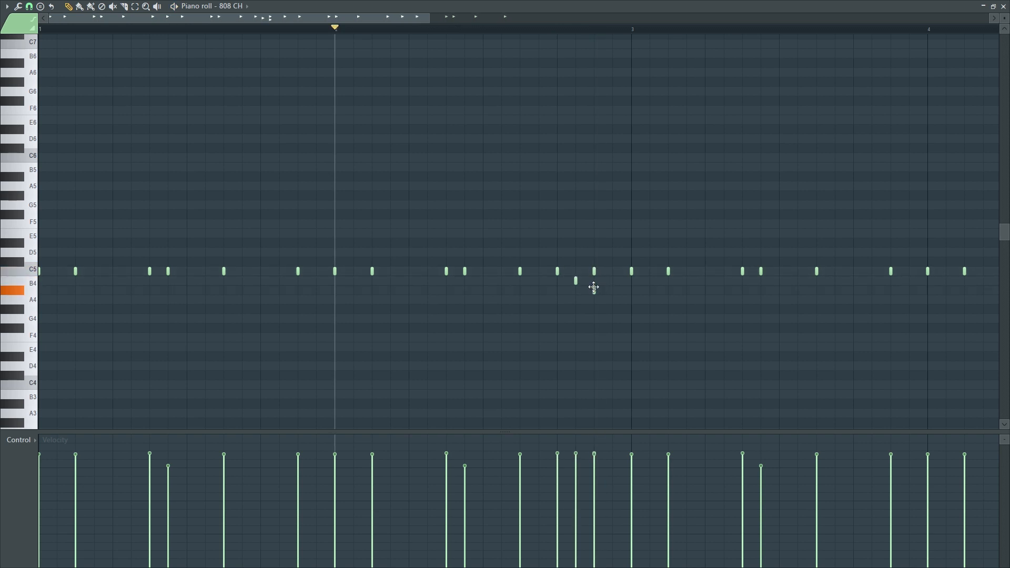
left_click(612, 300)
right_click(594, 271)
key("space")
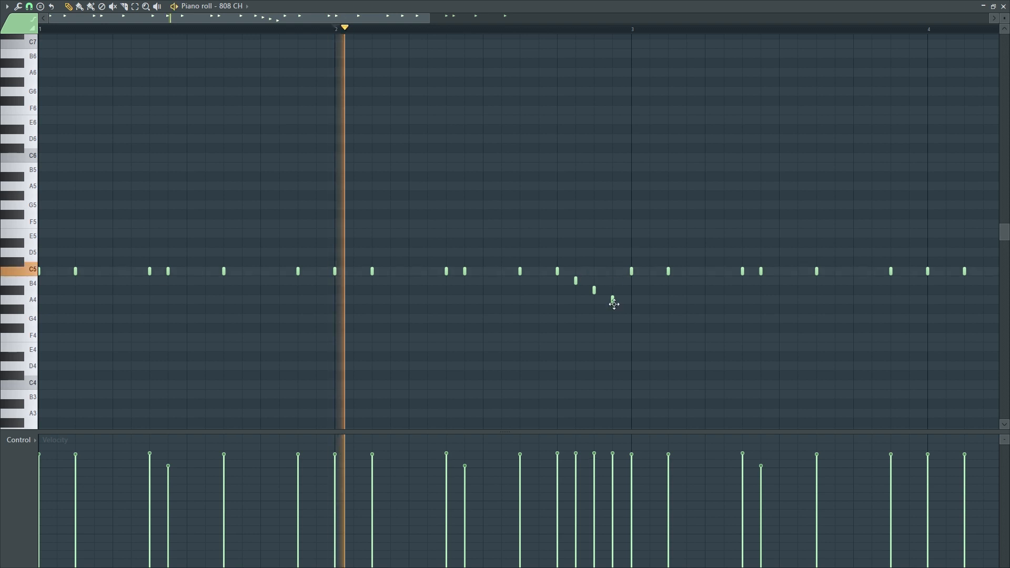
left_click_drag(577, 463, 613, 466)
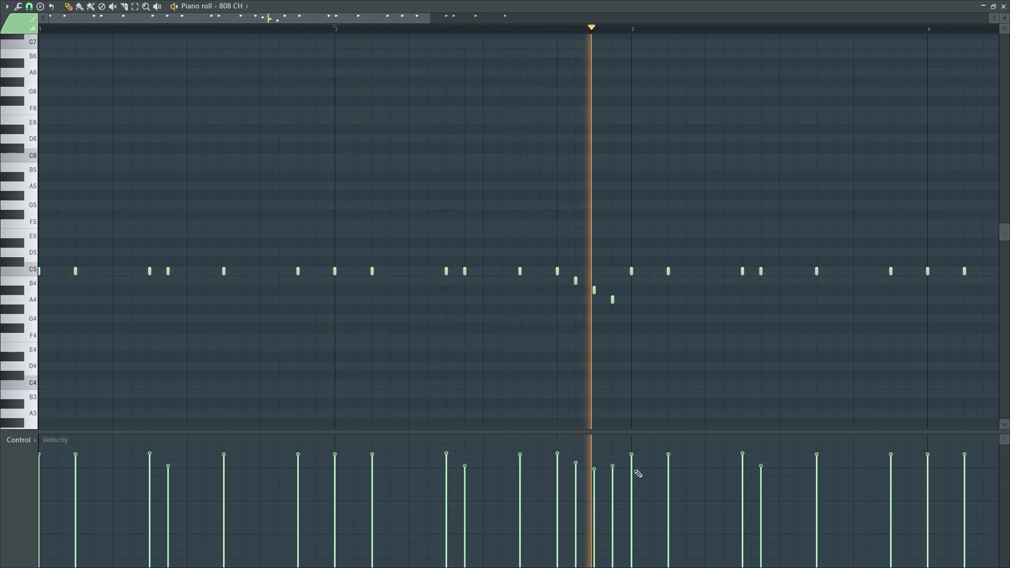
Step: Add a C5 hi-hat on the last sixteenth of bar 4, close the piano roll and stop playback
scroll(627, 359, "down", 2)
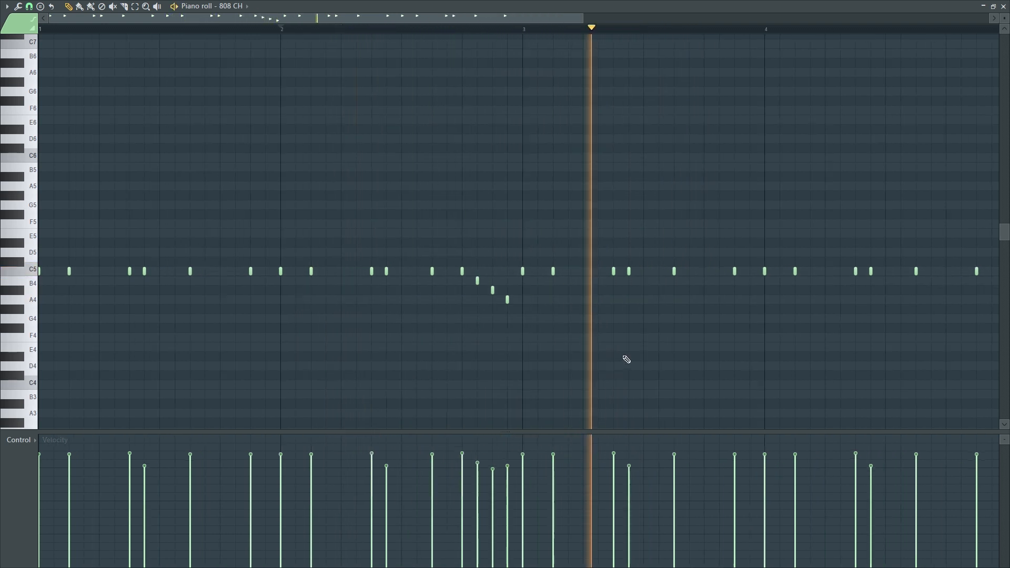
left_click(814, 271)
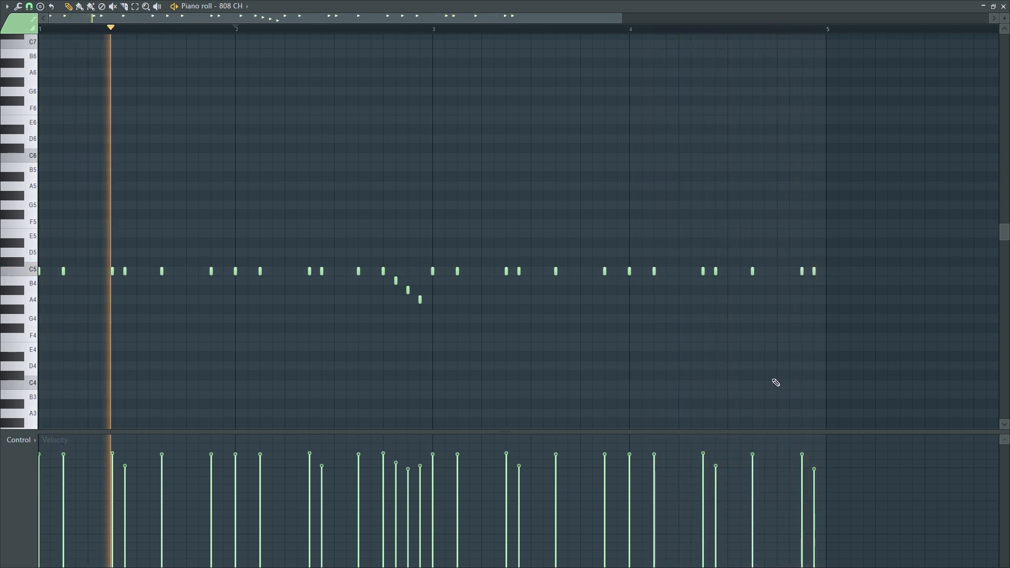
left_click(1003, 6)
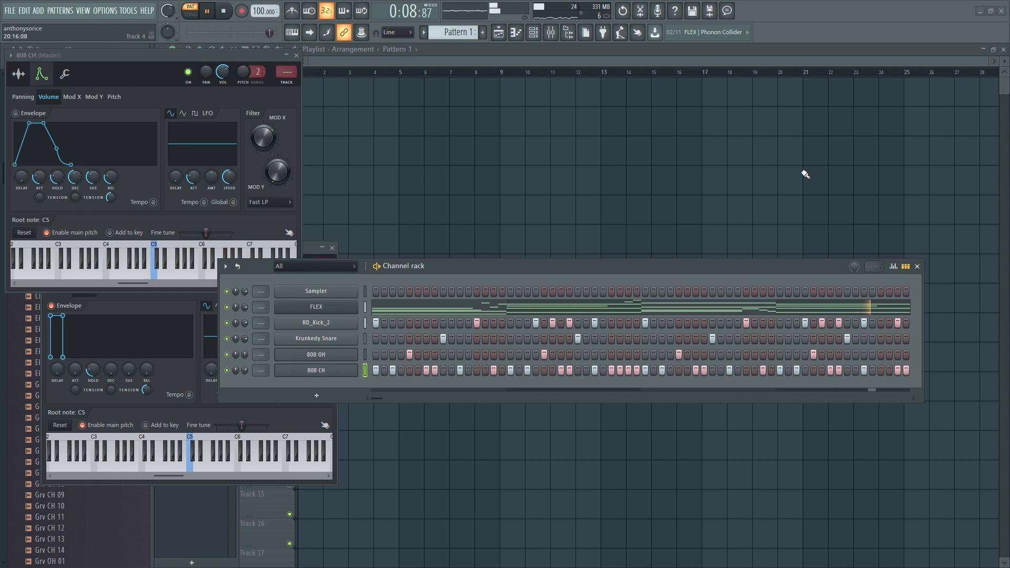
key("space")
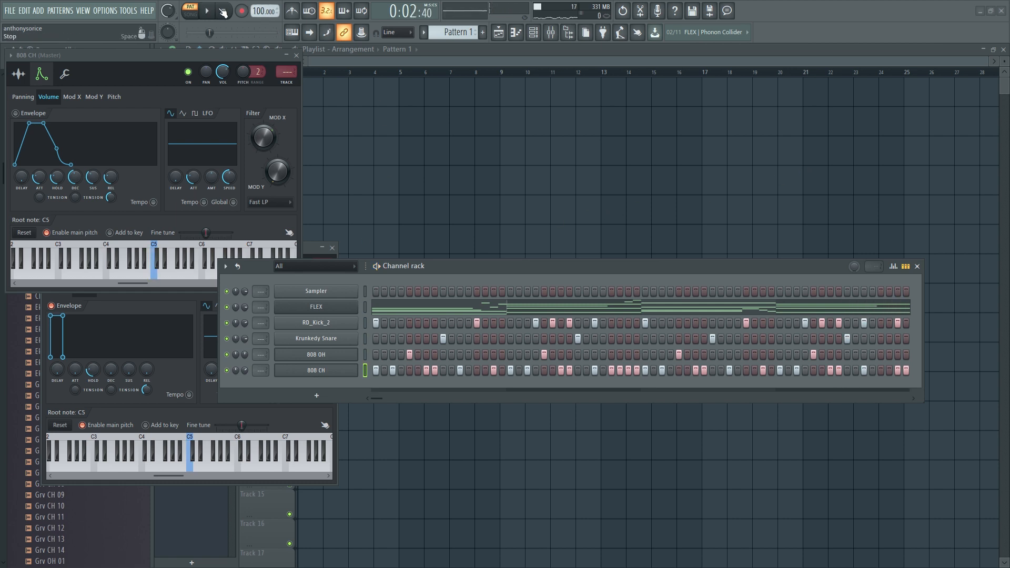
Step: Route the kick, snare and both 808 hi-hats to mixer inserts, and load Fruity Reeverb 2 in the first slot of insert 10
left_click(223, 13)
left_click_drag(261, 323, 261, 318)
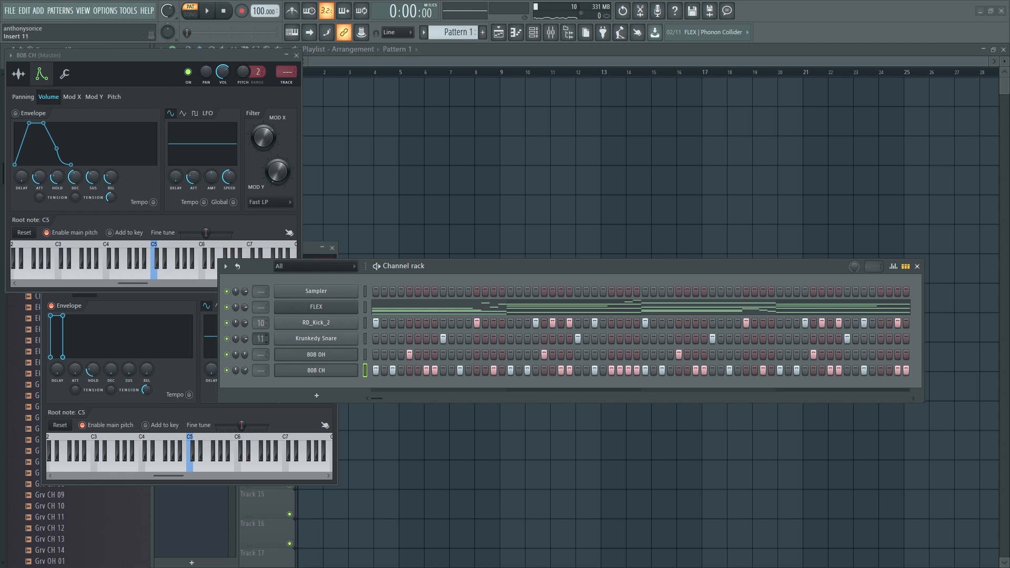
left_click_drag(262, 354, 262, 336)
left_click(261, 371)
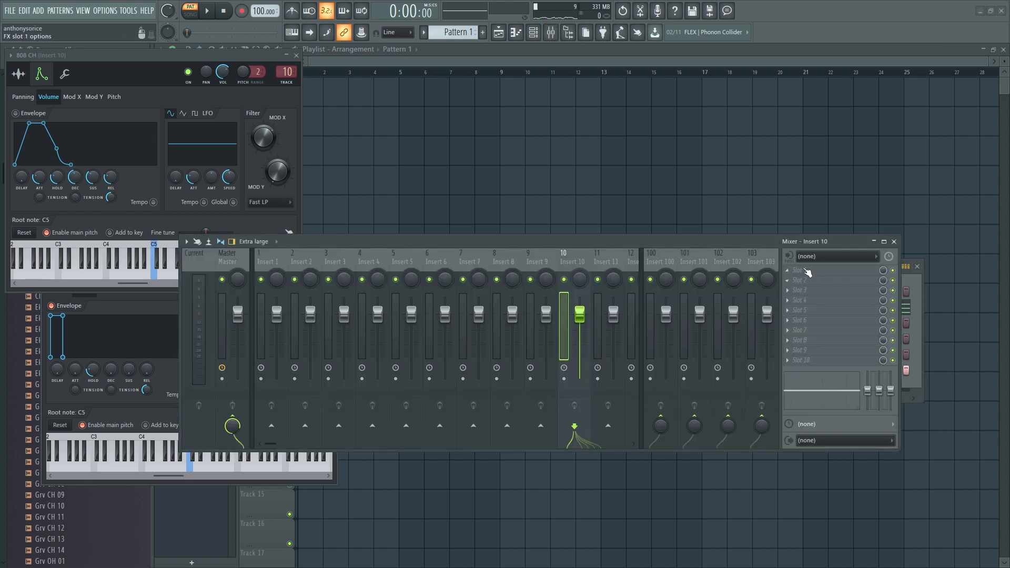
left_click(807, 272)
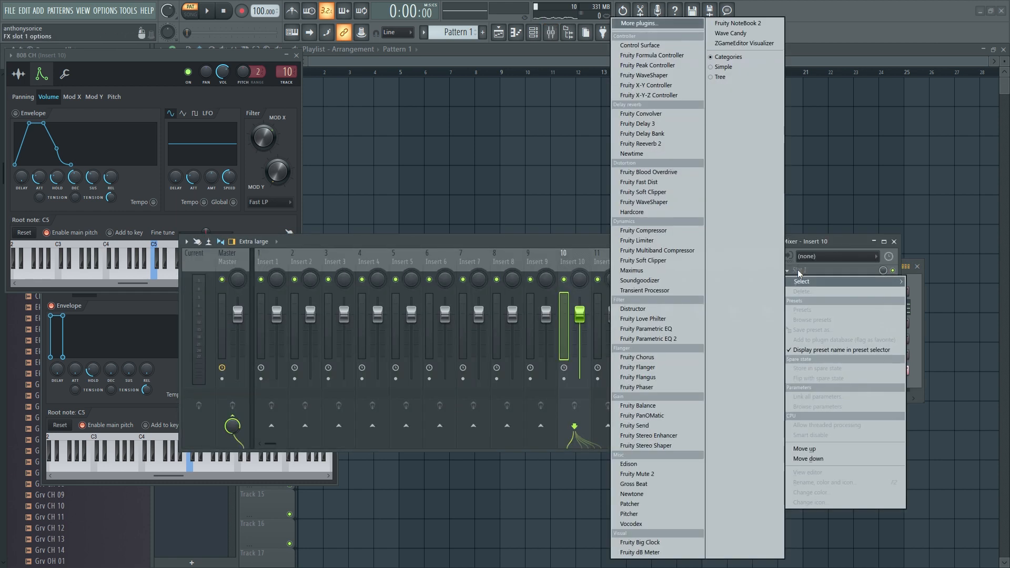
left_click(668, 153)
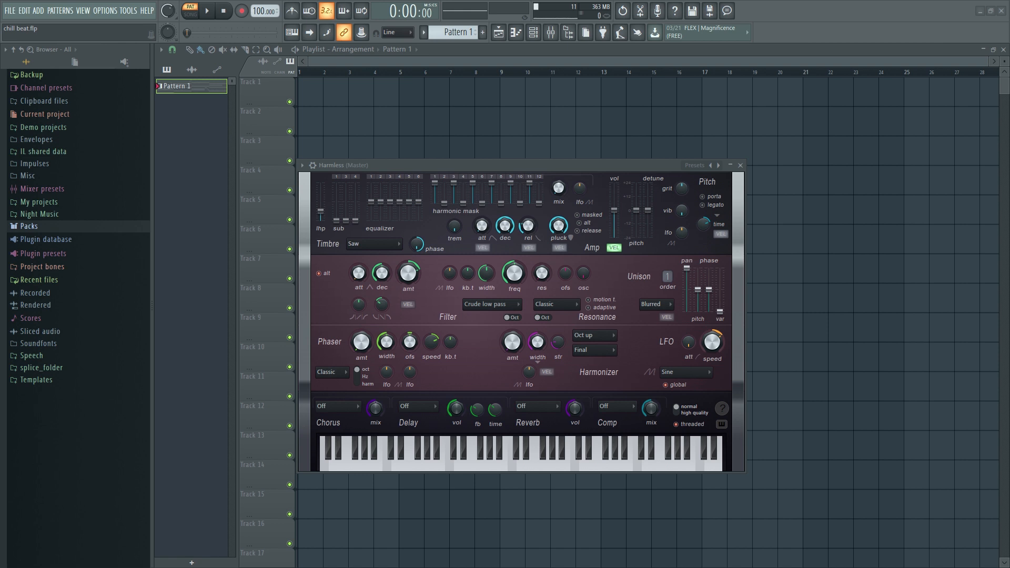
Step: Load the Blue Sunday SF preset from the Harmless bass presets, reposition the plugin window and show the channel rack
left_click(304, 166)
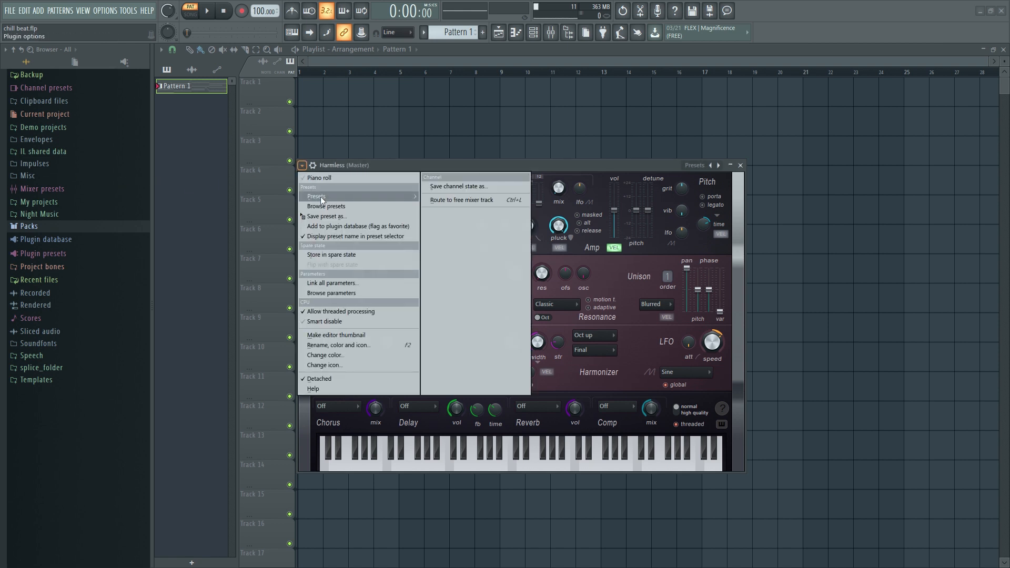
mouse_move(363, 196)
mouse_move(459, 209)
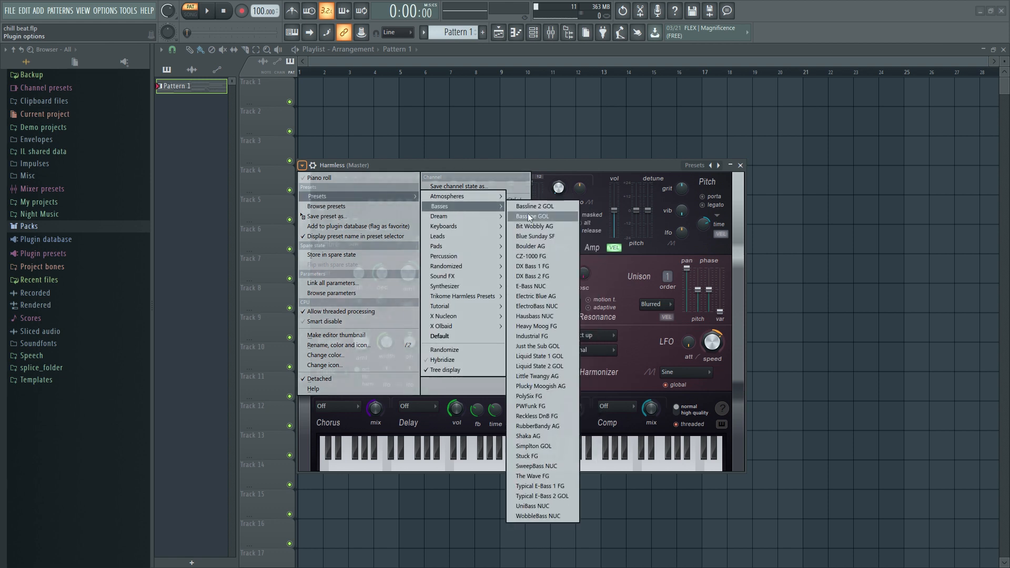
left_click(543, 236)
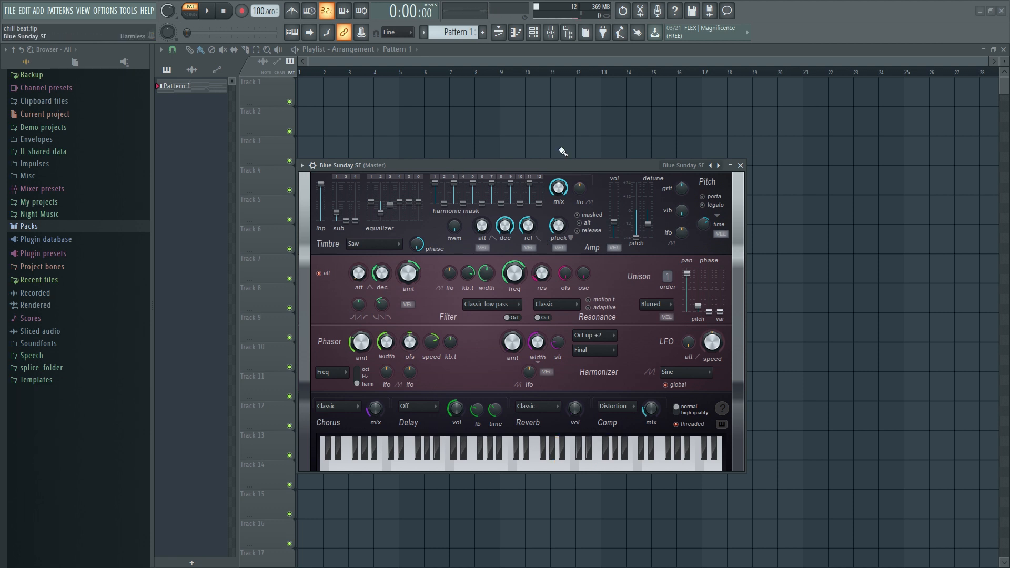
left_click_drag(522, 166, 554, 144)
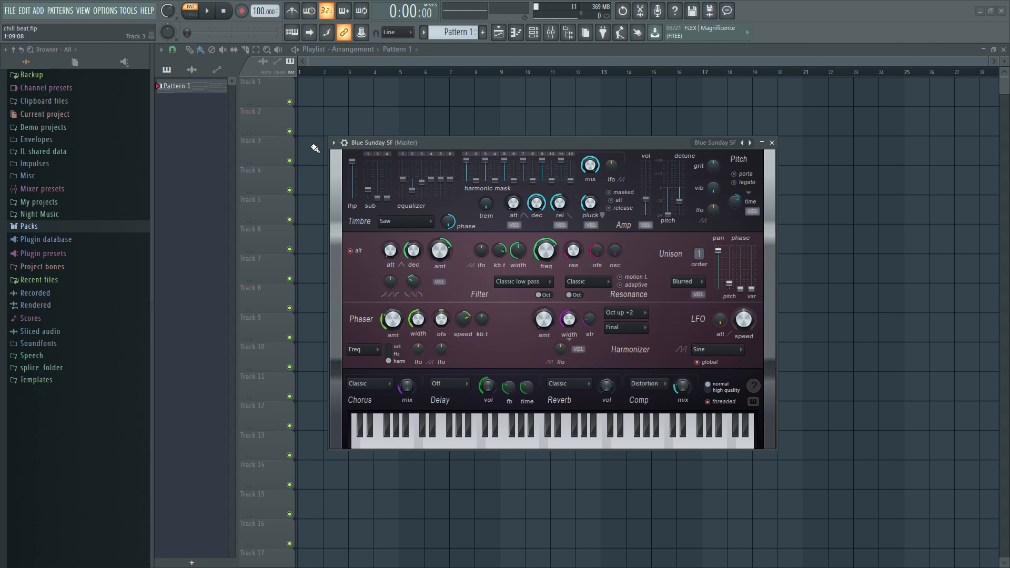
key("F6")
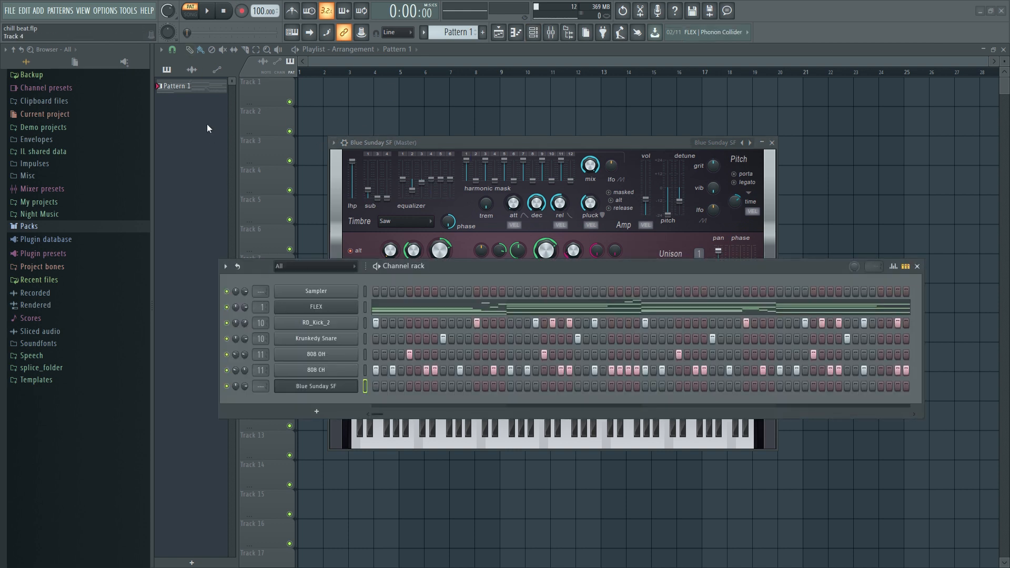
left_click(429, 32)
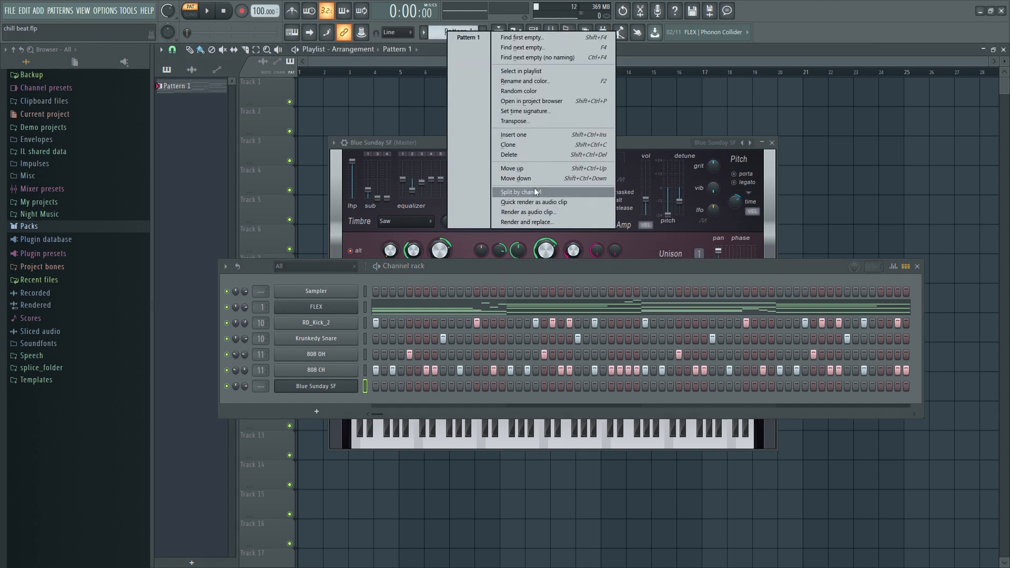
right_click(191, 89)
right_click(175, 87)
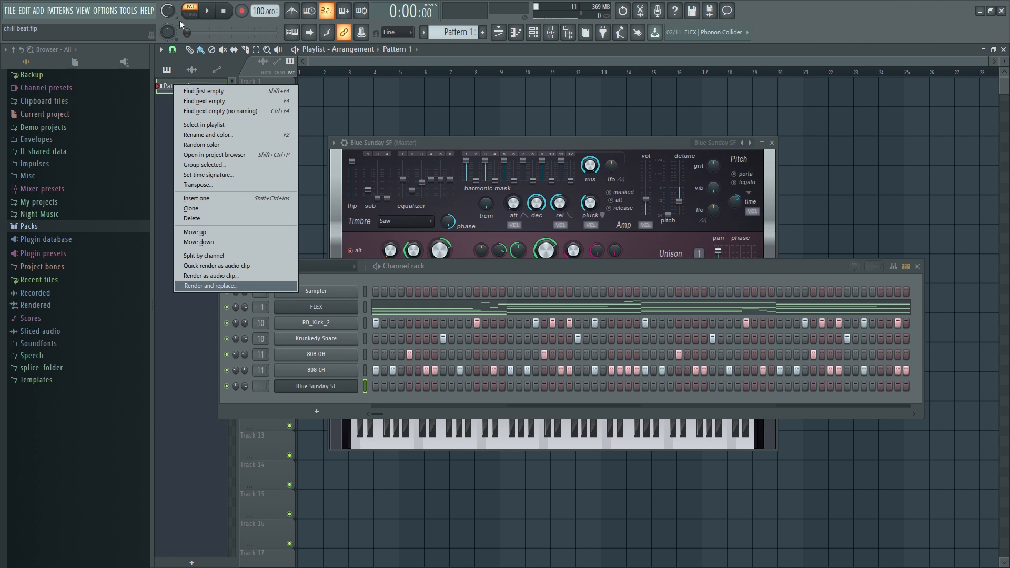
left_click(215, 15)
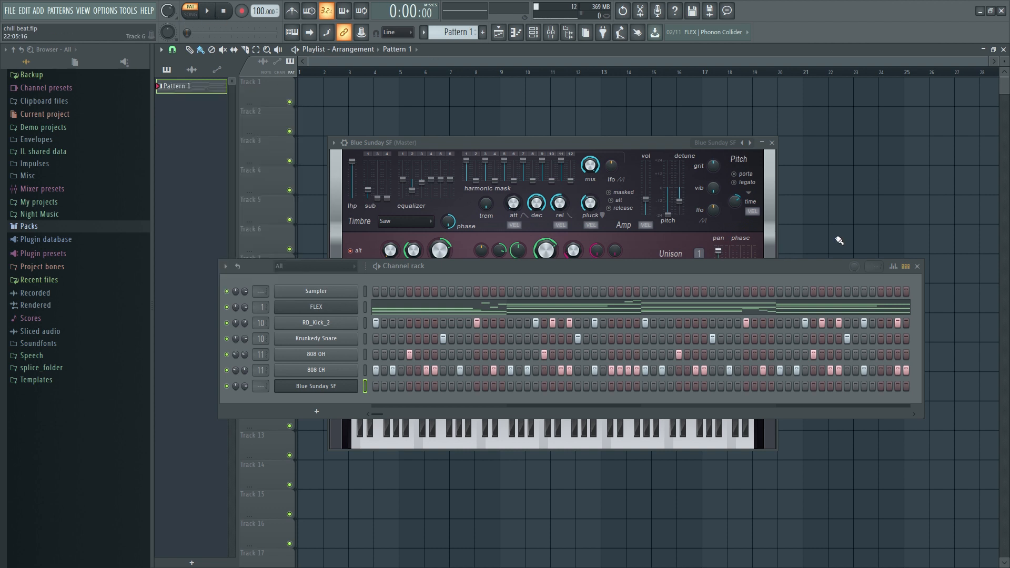
left_click(535, 142)
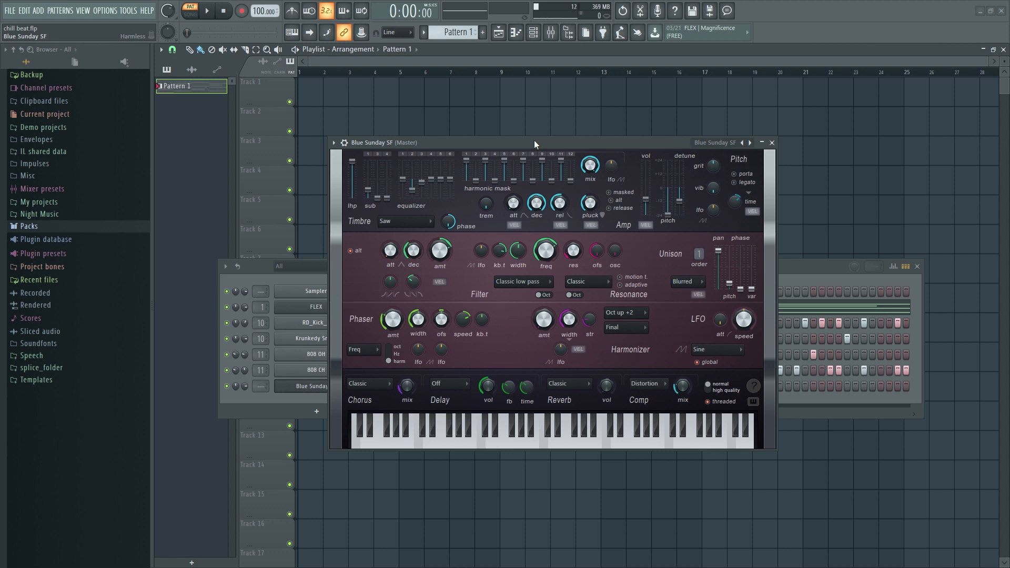
left_click(772, 144)
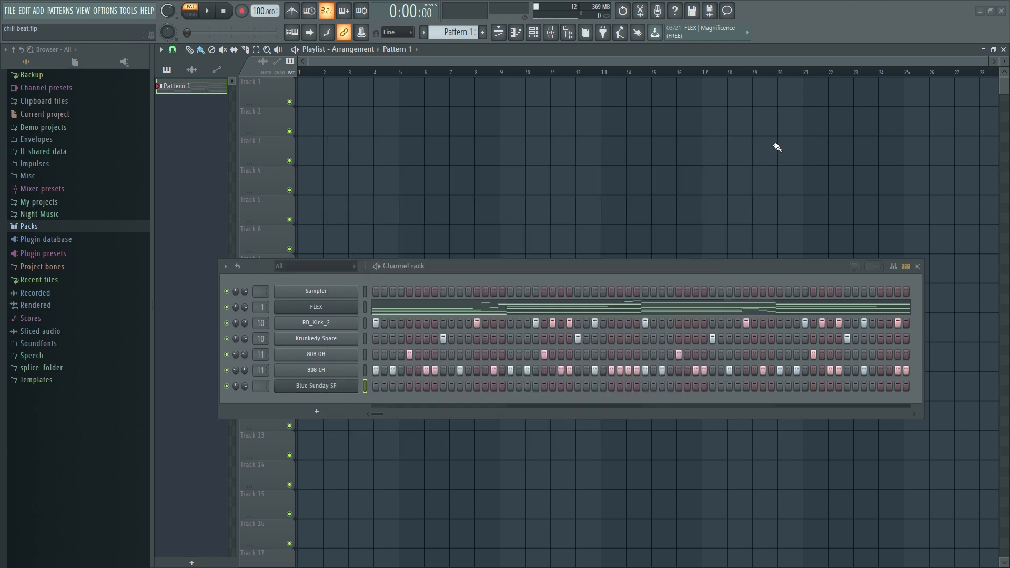
left_click(337, 387)
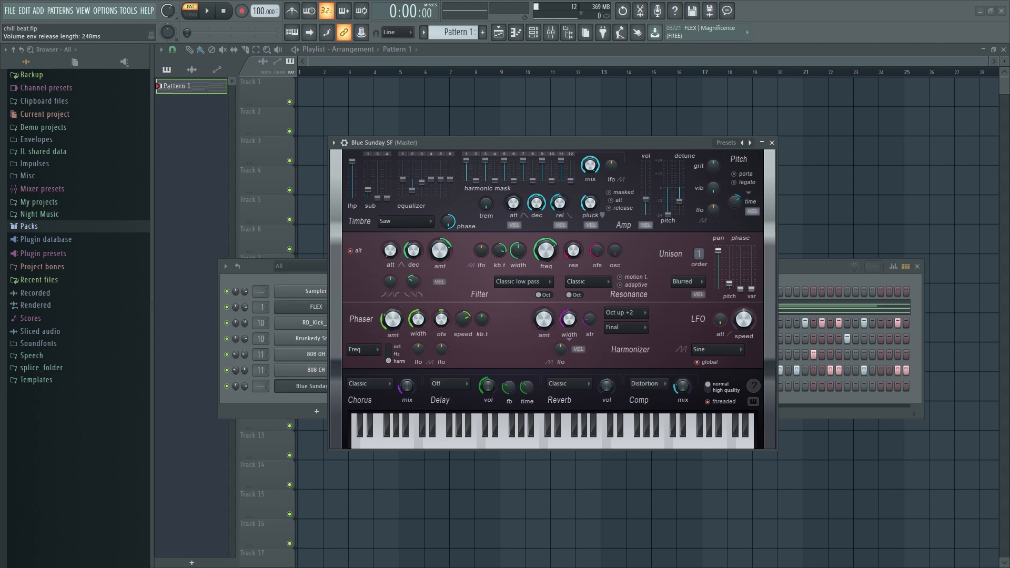
Step: In the Blue Sunday SF piano roll, add one-beat notes G4 at bar 1, C5 on its beat 4, and A#4 at bar 2
left_click(773, 143)
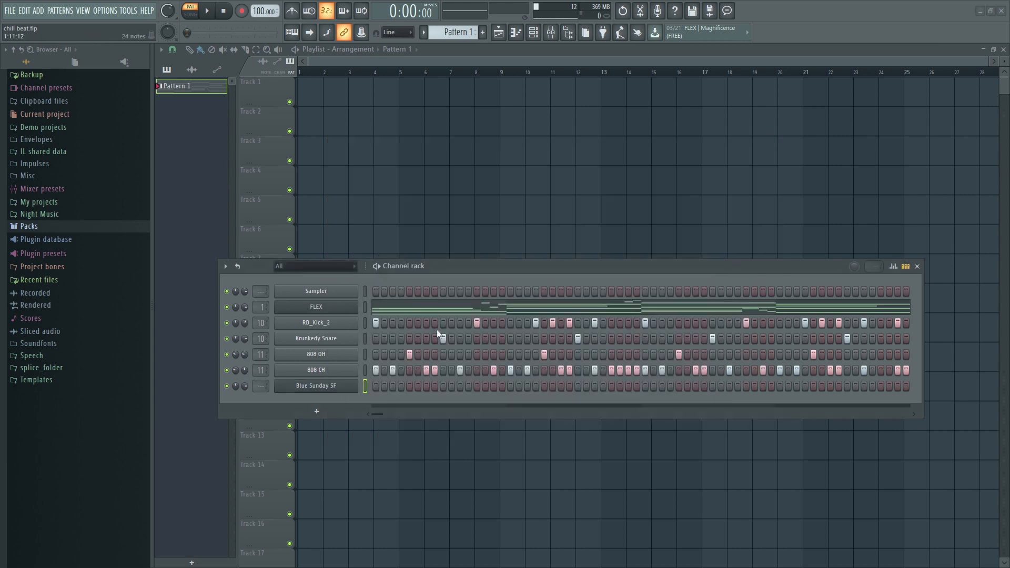
right_click(321, 388)
left_click(393, 385)
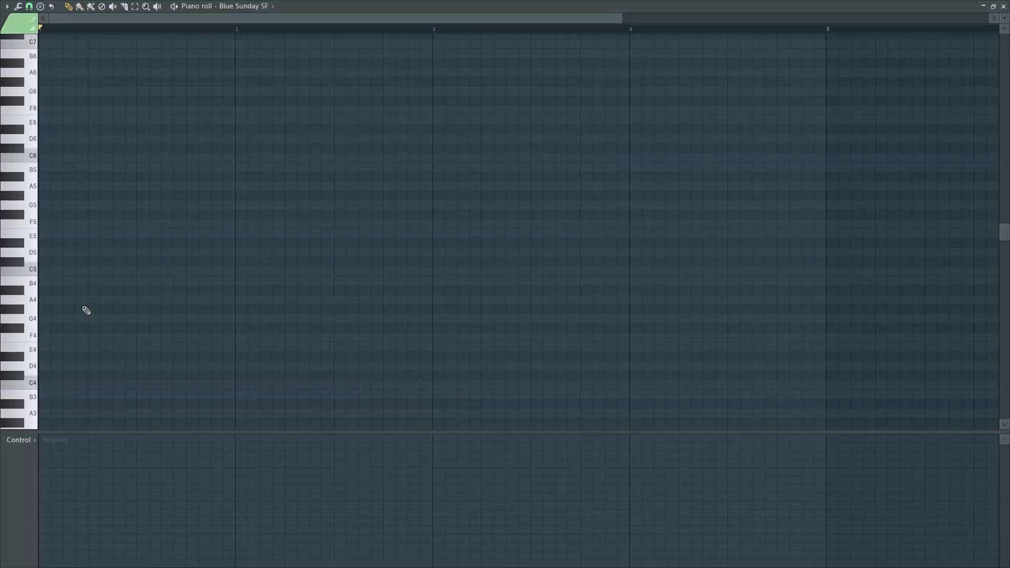
left_click(74, 319)
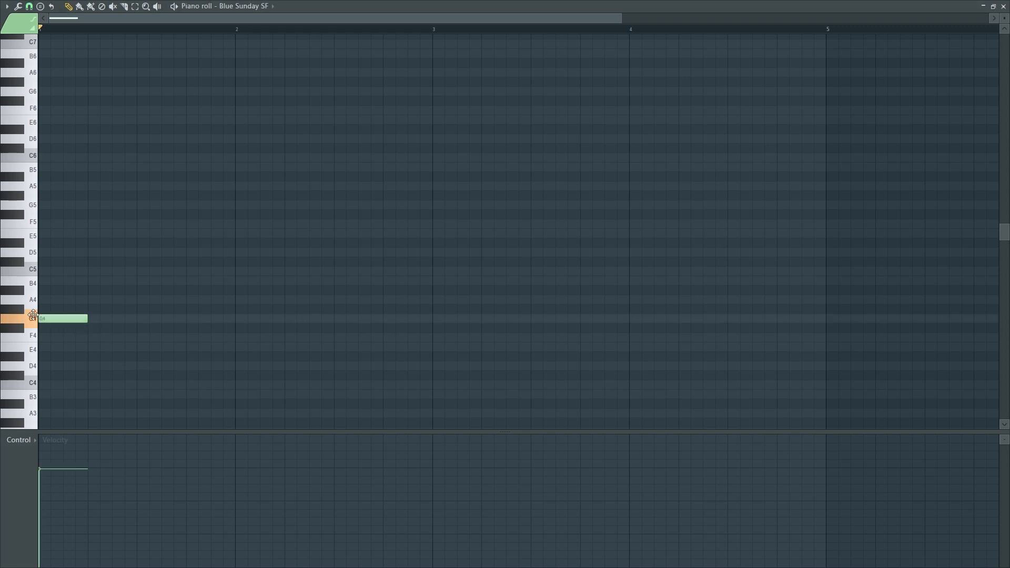
key("space")
left_click(208, 271)
left_click(265, 290)
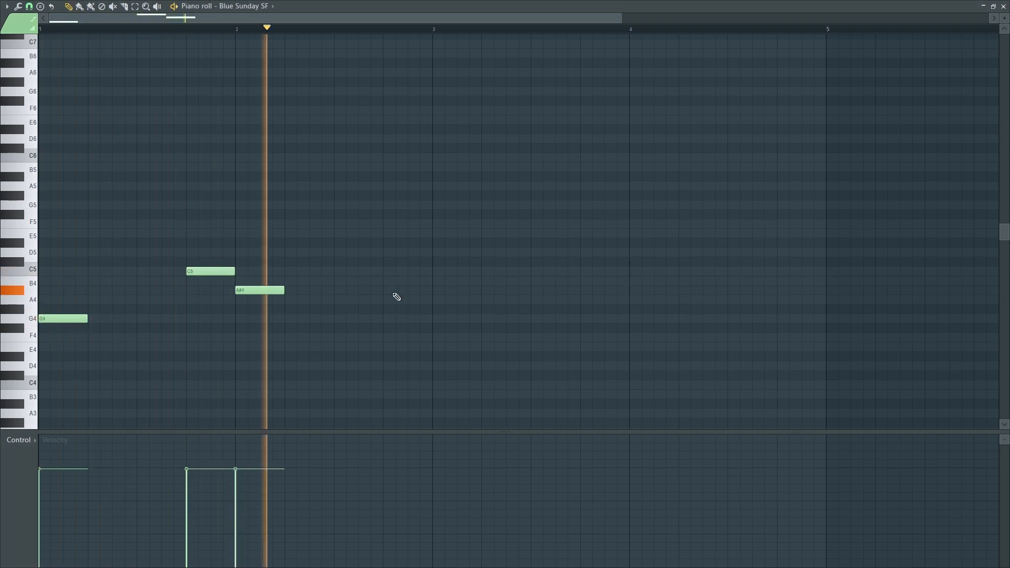
Step: Play back the first three bass notes and return to the Blue Sunday SF piano roll
key("space")
key("space")
key("space")
key("Escape")
right_click(318, 388)
left_click(379, 386)
key("space")
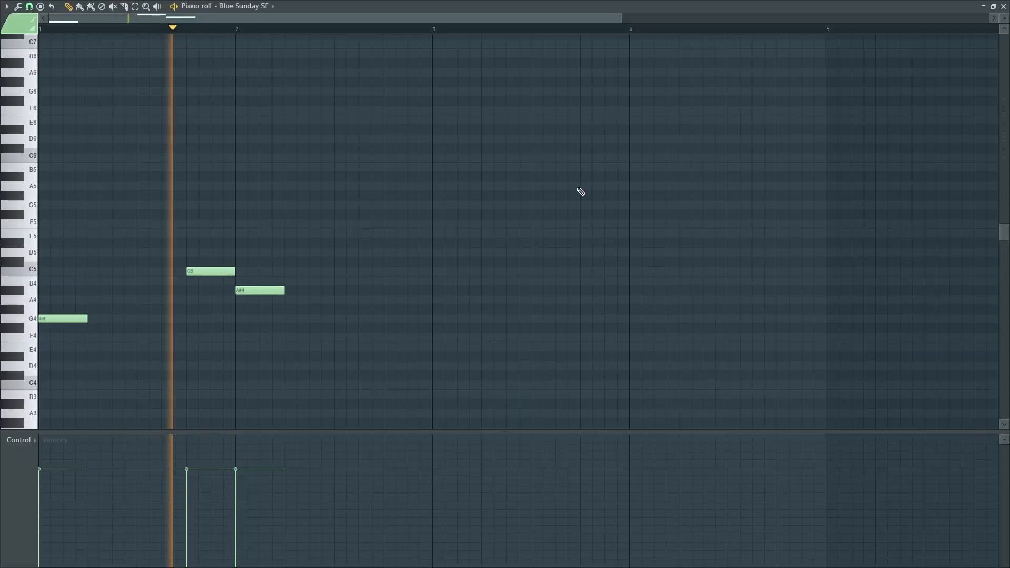
Step: Add C5 at the start of bar 3, a short F5, E5, D5 run on its beat 4, and a half-beat A#4 at bar 4
left_click(444, 271)
left_click(583, 205)
left_click_drag(583, 207, 616, 234)
key("space")
left_click_drag(611, 253, 623, 253)
left_click(637, 290)
key("space")
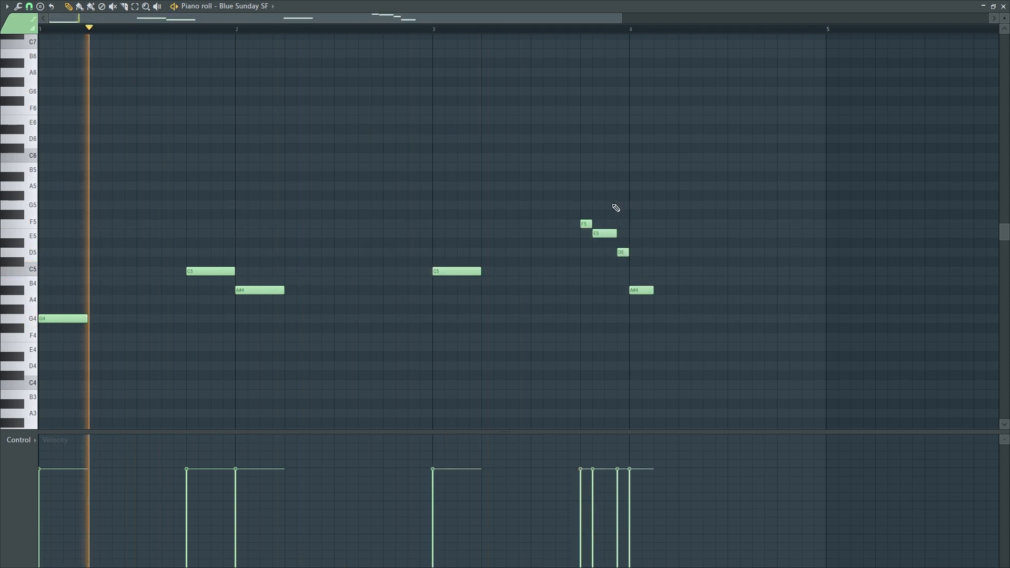
Step: Add a one-beat A5 note on beat 4 of bar 4
left_click(784, 186)
left_click_drag(801, 186, 820, 182)
key("space")
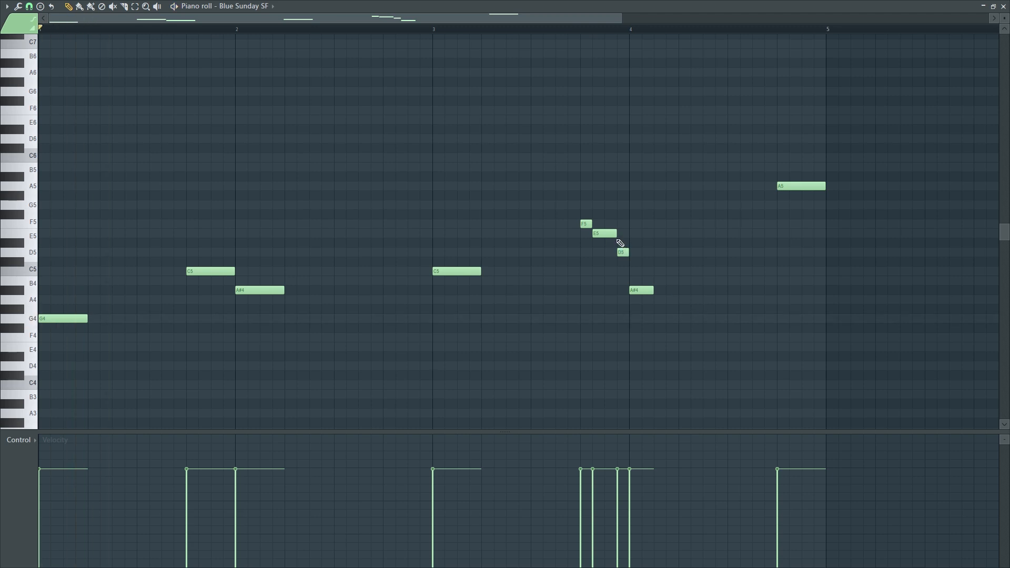
Step: Rework the run at the end of bar 3 into E5, D5 and C5, and vary the velocities of the run and the following A#4
left_click_drag(615, 234, 586, 234)
key("space")
left_click_drag(623, 253, 623, 271)
mouse_move(593, 474)
left_mouse_down()
mouse_move(620, 477)
mouse_move(633, 466)
left_mouse_up()
key("space")
key("space")
key("space")
mouse_move(602, 253)
left_mouse_down()
mouse_move(616, 252)
mouse_move(603, 235)
left_mouse_up()
Step: Play back the bass line, lower the velocity of the last note in bar 4 and move it down to D5
key("space")
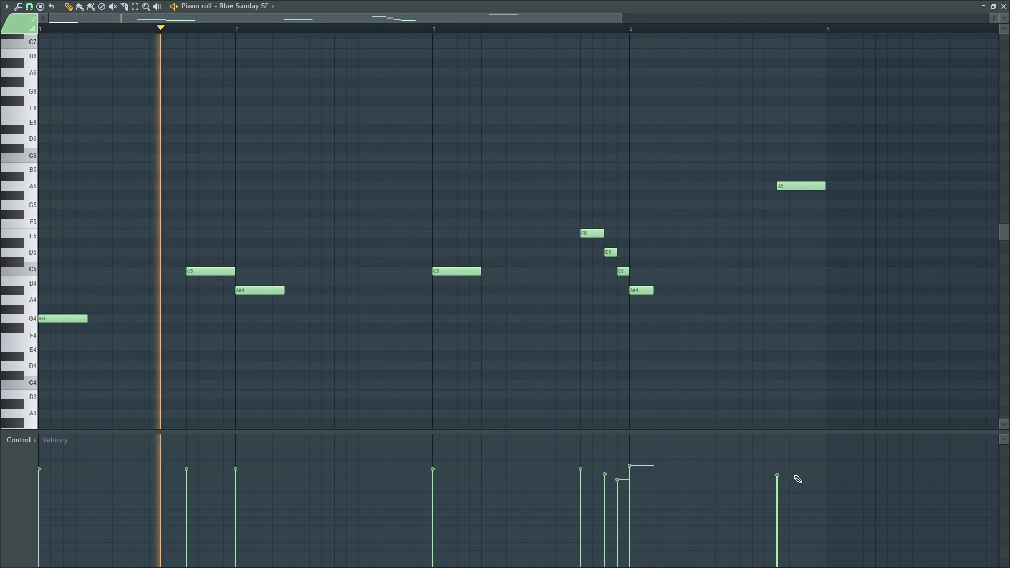
left_click_drag(796, 479, 797, 487)
left_click_drag(804, 186, 803, 252)
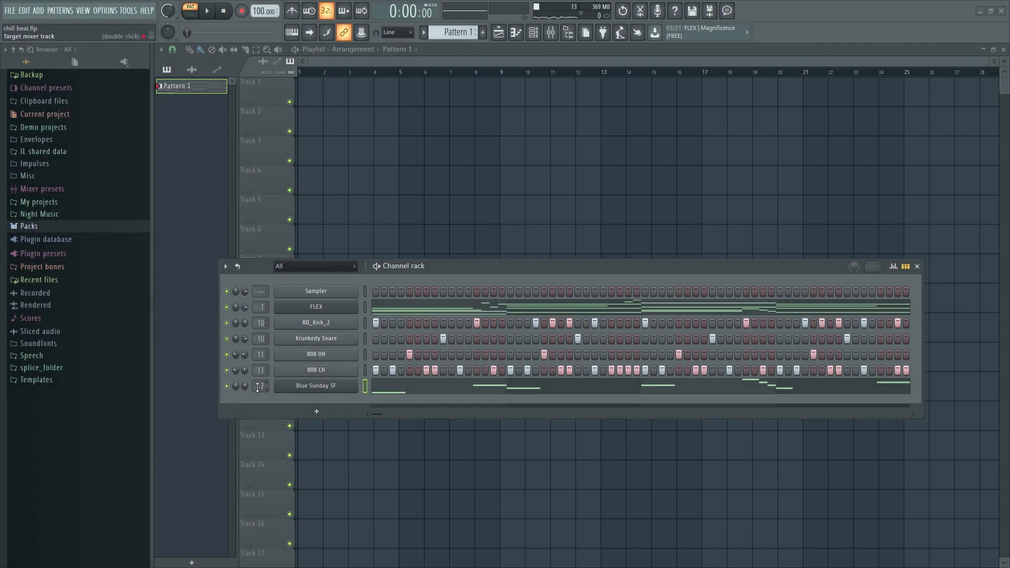
Step: Route Blue Sunday SF to mixer insert 7, lower that insert's fader and play the pattern
double_click(258, 387)
left_click_drag(462, 470, 464, 491)
key("space")
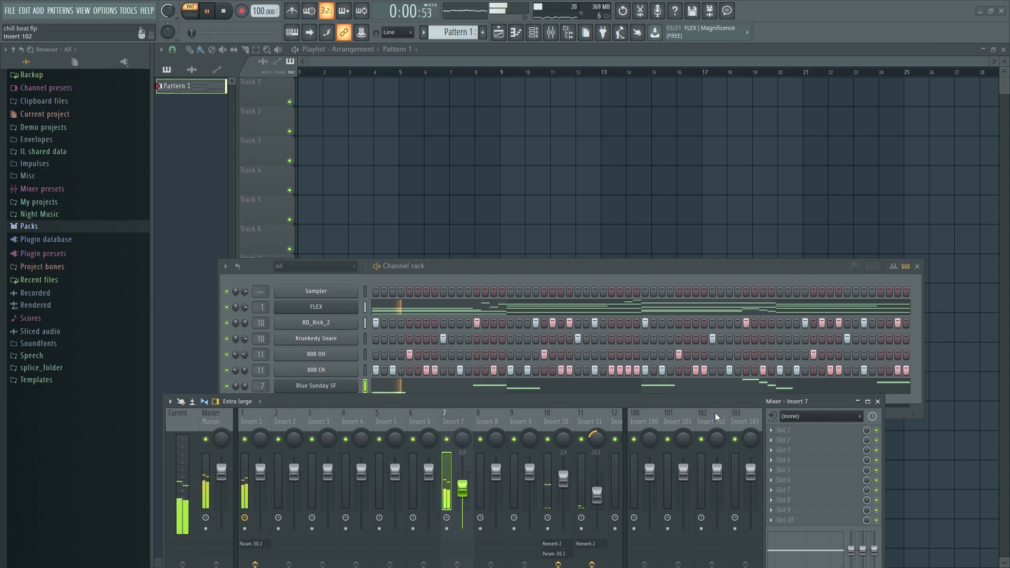
Step: Trim the bass line's last D5 to the final half beat of bar 4, and soften its velocity and that of bar 1's C5
right_click(360, 386)
left_click(379, 389)
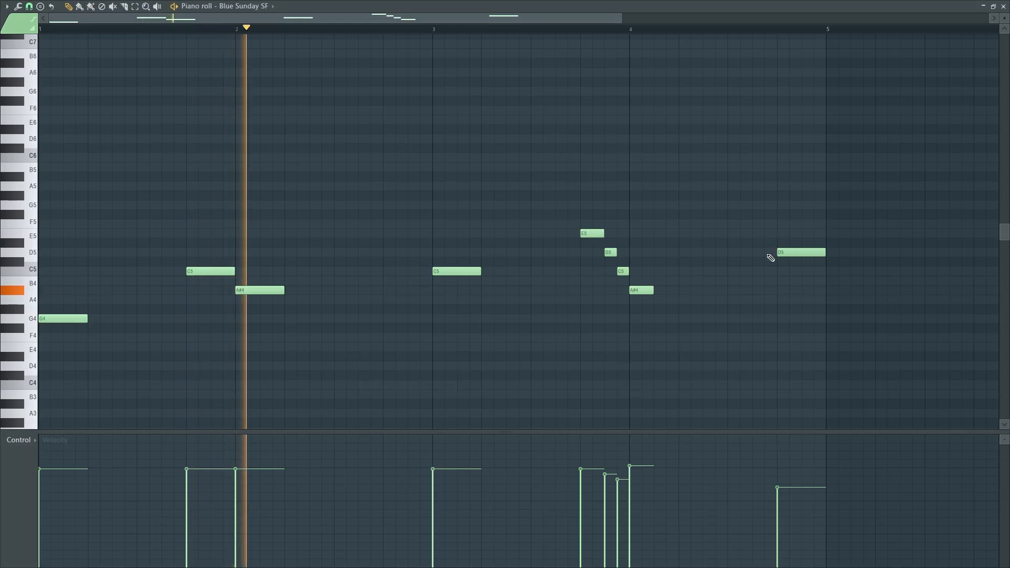
left_click_drag(778, 253, 801, 253)
left_click_drag(801, 526, 819, 492)
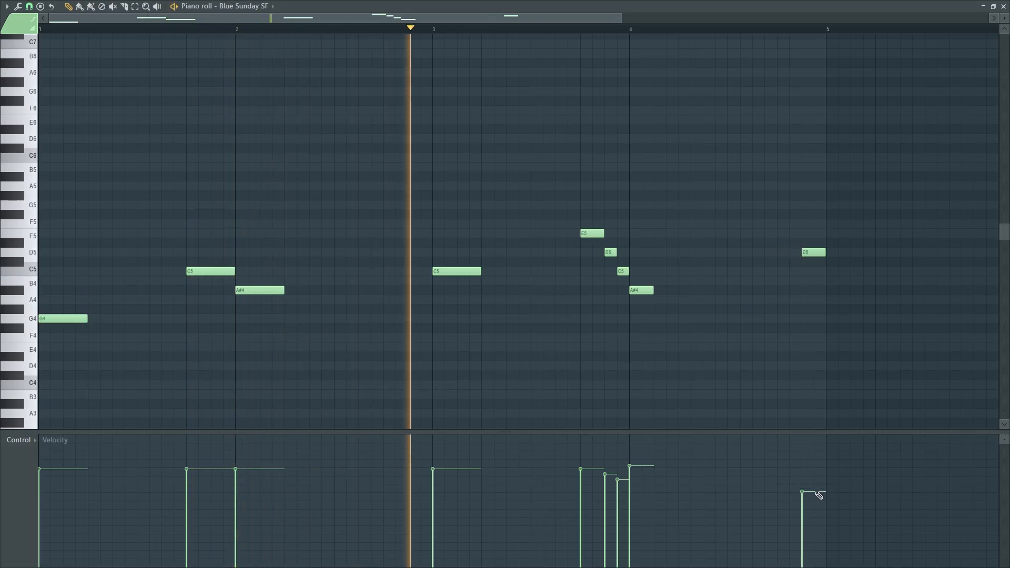
left_click(186, 475)
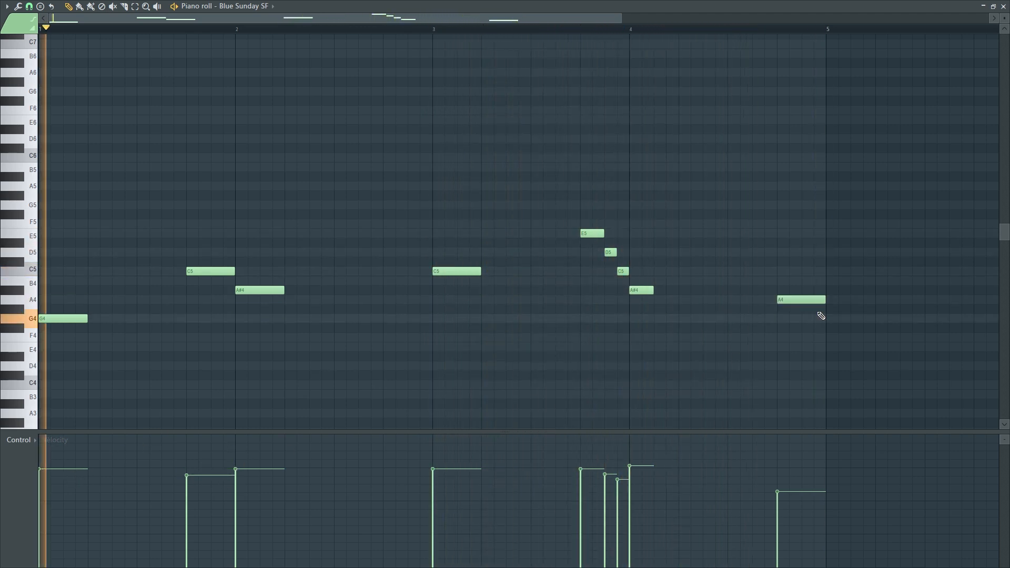
Step: Stop playback, close the bass line's piano roll and replace the Sampler channel with a FLEX instrument
key("space")
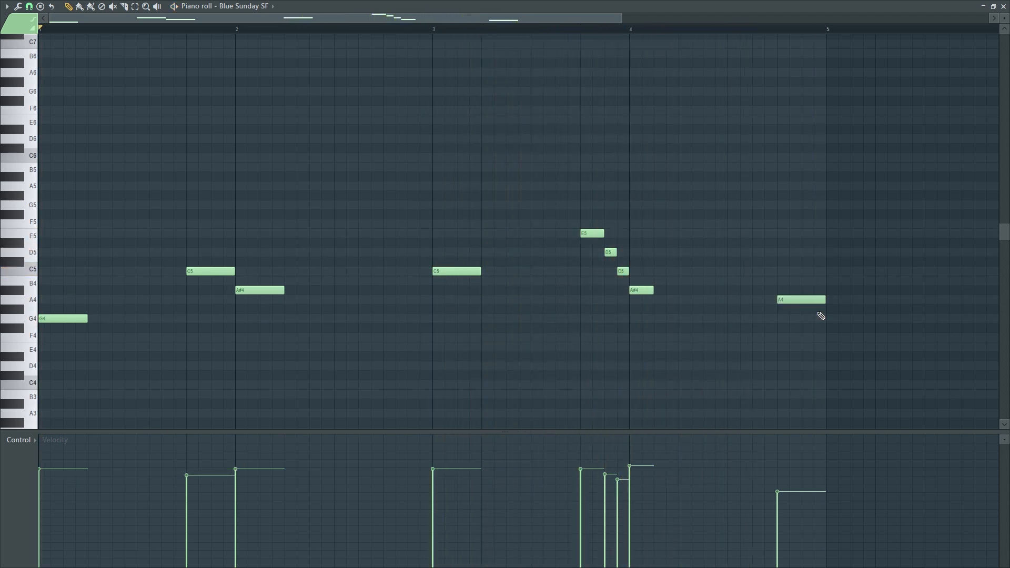
left_click(1004, 7)
right_click(335, 297)
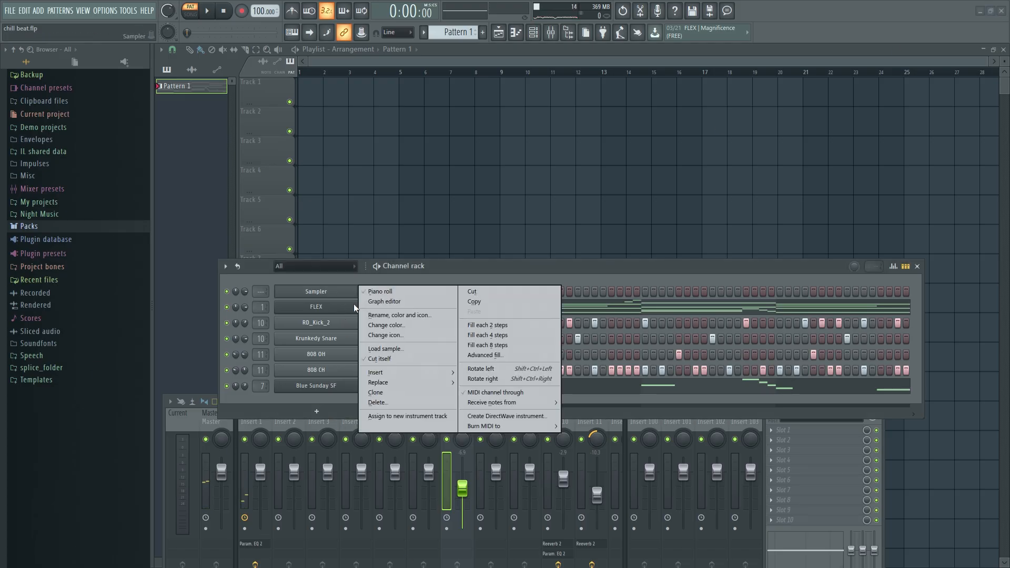
mouse_move(400, 382)
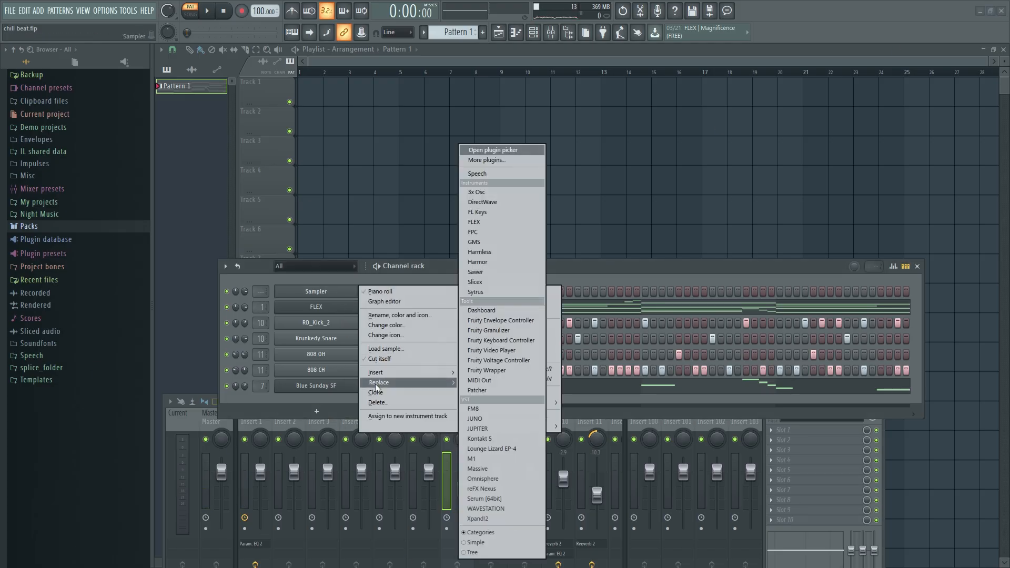
left_click(481, 222)
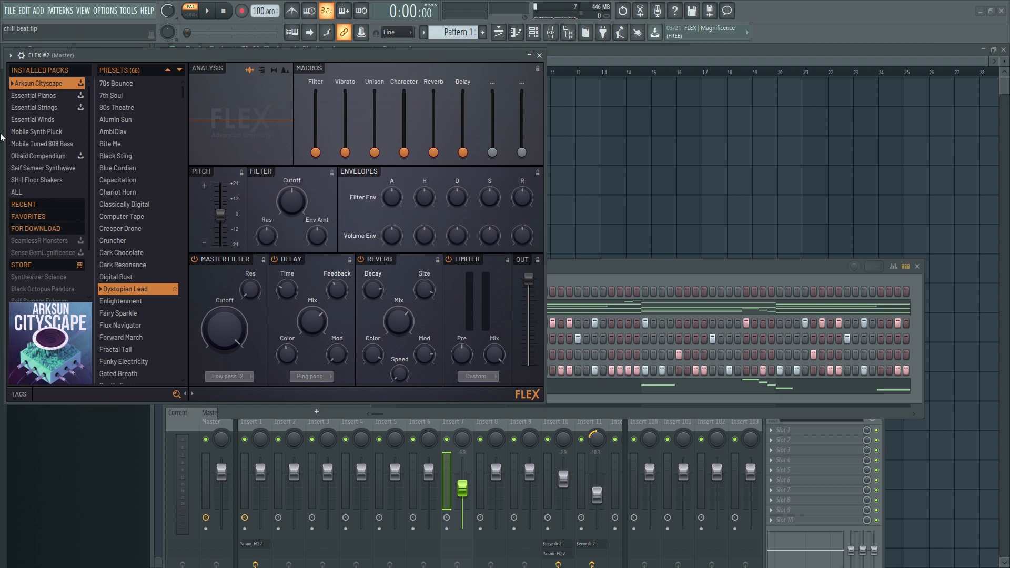
Step: Load the Flutes Sustain lite preset from the Essential Winds pack in FLEX #2 and close the plugin window
left_click(41, 109)
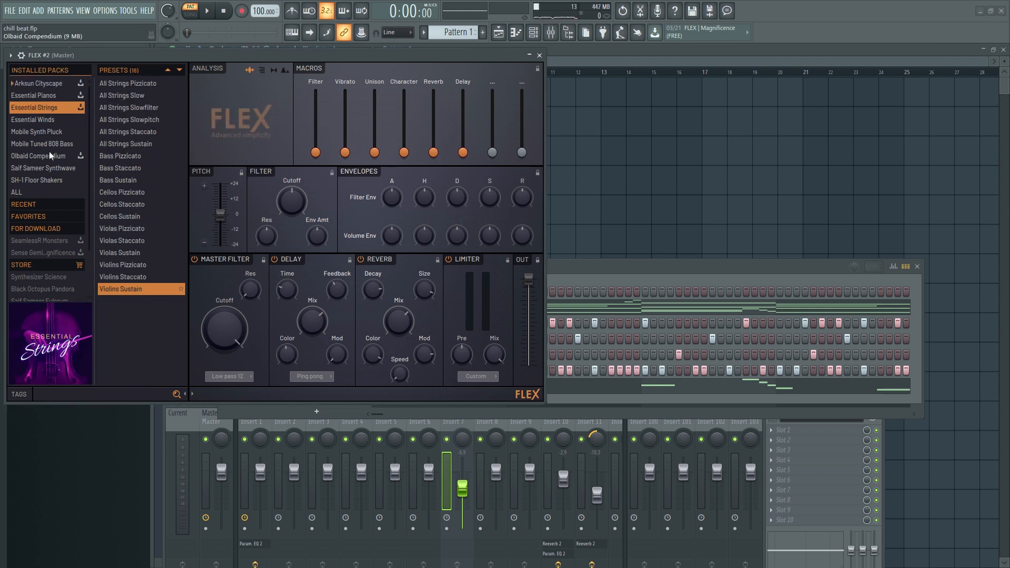
left_click(45, 121)
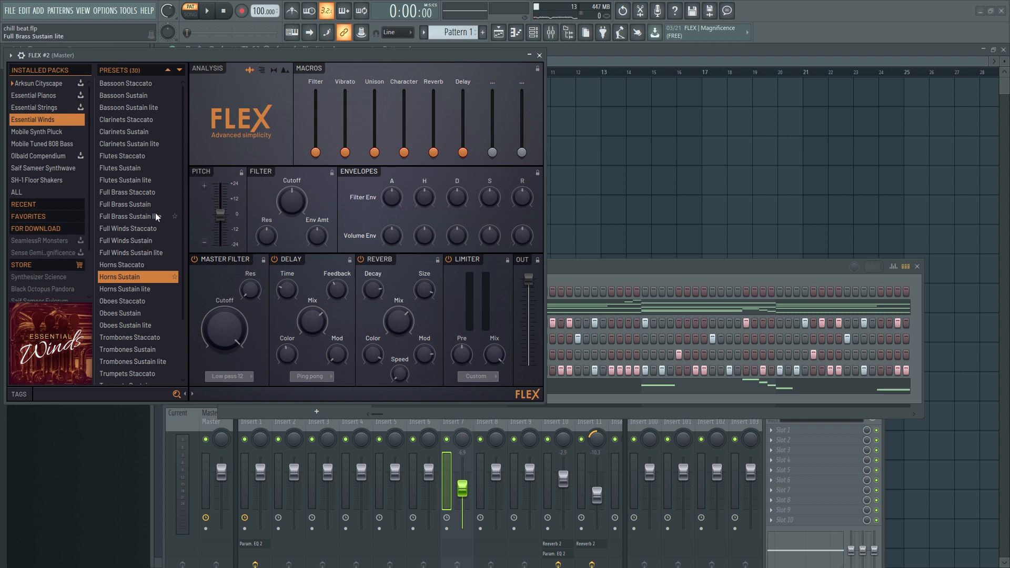
left_click(141, 181)
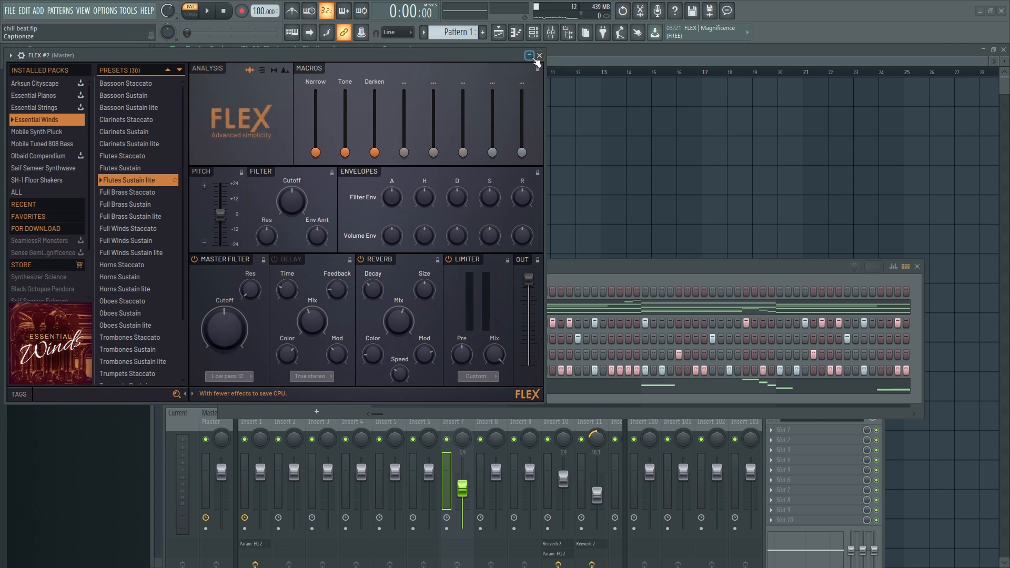
left_click(530, 56)
left_click(540, 55)
Step: Write a FLEX #2 melody of one-bar notes E5, D5, G5 and D5 across bars 1 to 4
right_click(348, 291)
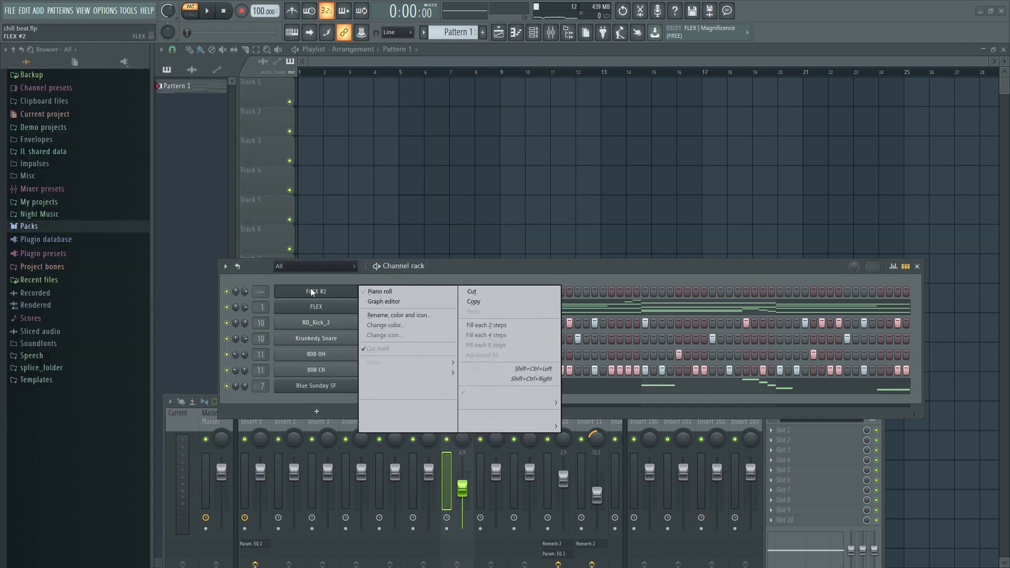
left_click(379, 291)
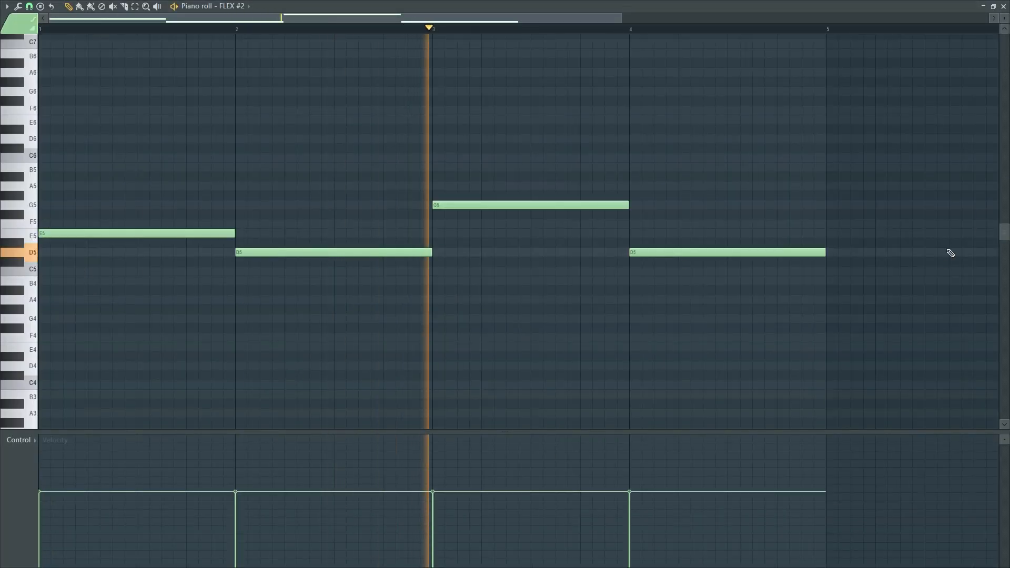
left_click(1003, 6)
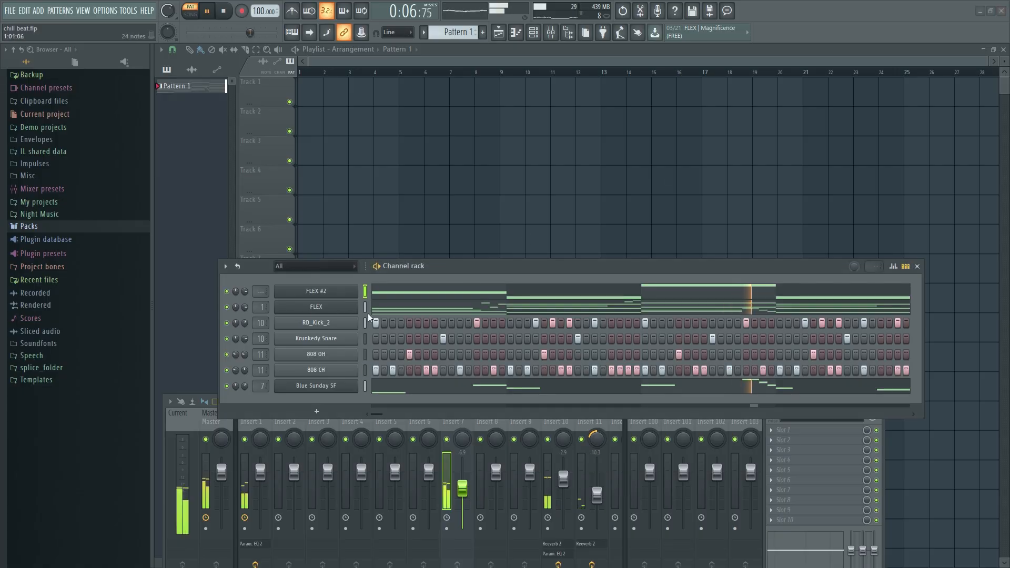
Step: Route FLEX #2 to mixer insert 2 at a lowered fader level and raise its reverb mix
left_click_drag(260, 292, 261, 286)
left_click_drag(294, 472, 294, 491)
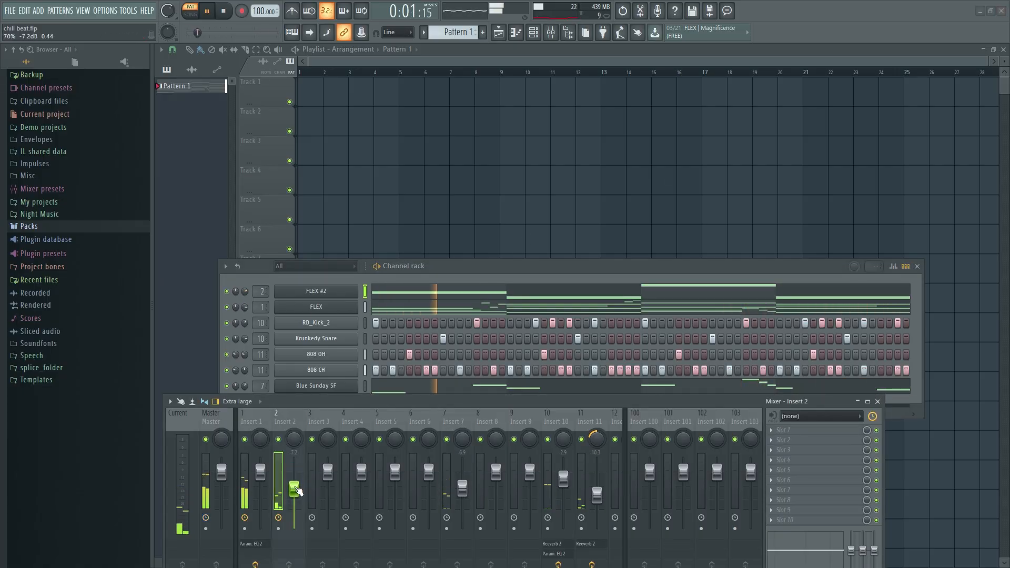
left_click(315, 291)
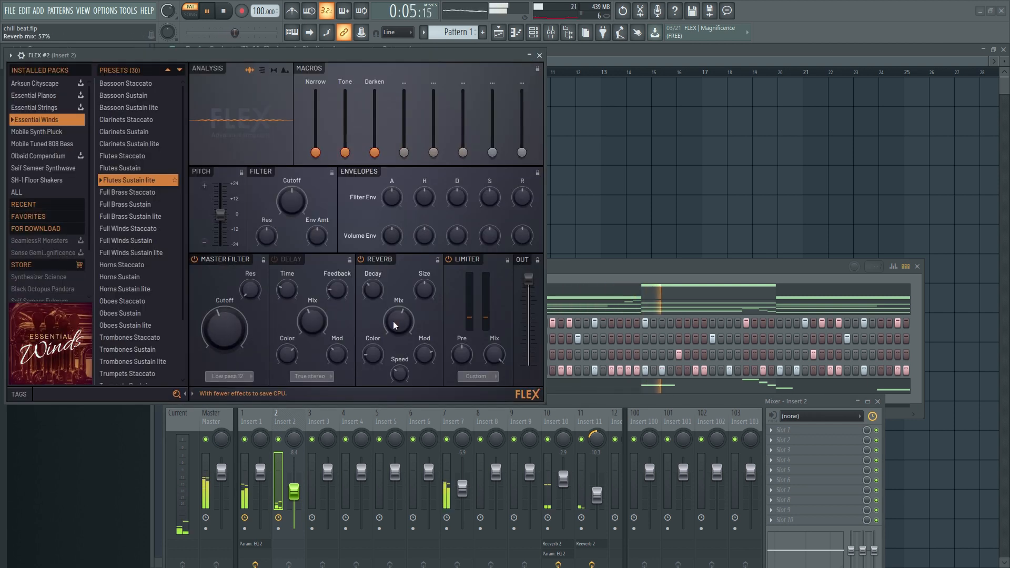
left_click_drag(398, 318, 421, 277)
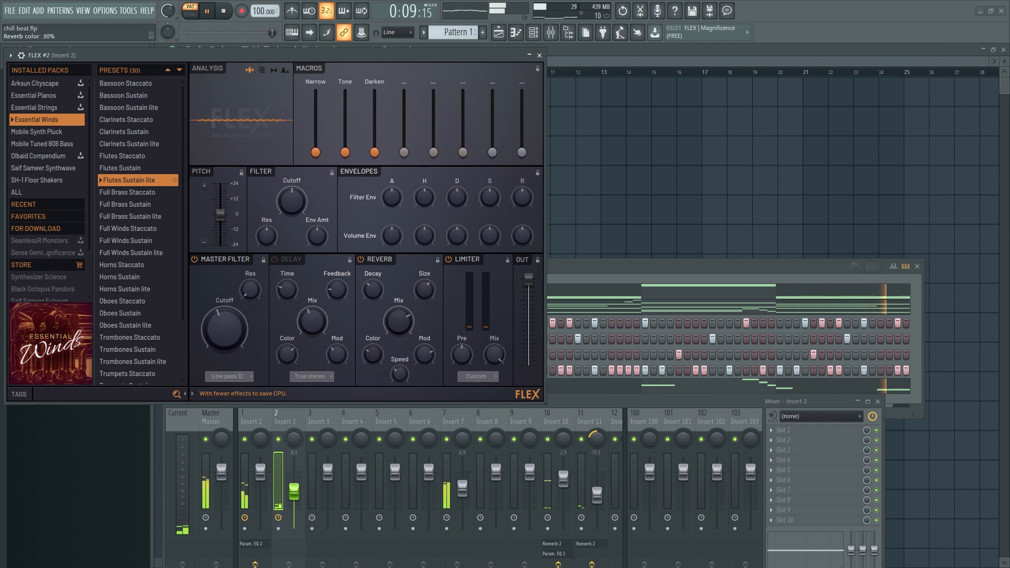
Step: Balance the mix by raising inserts 1 and 2 slightly and lowering insert 7, then close FLEX #2 and stop playback
left_click_drag(294, 492, 293, 490)
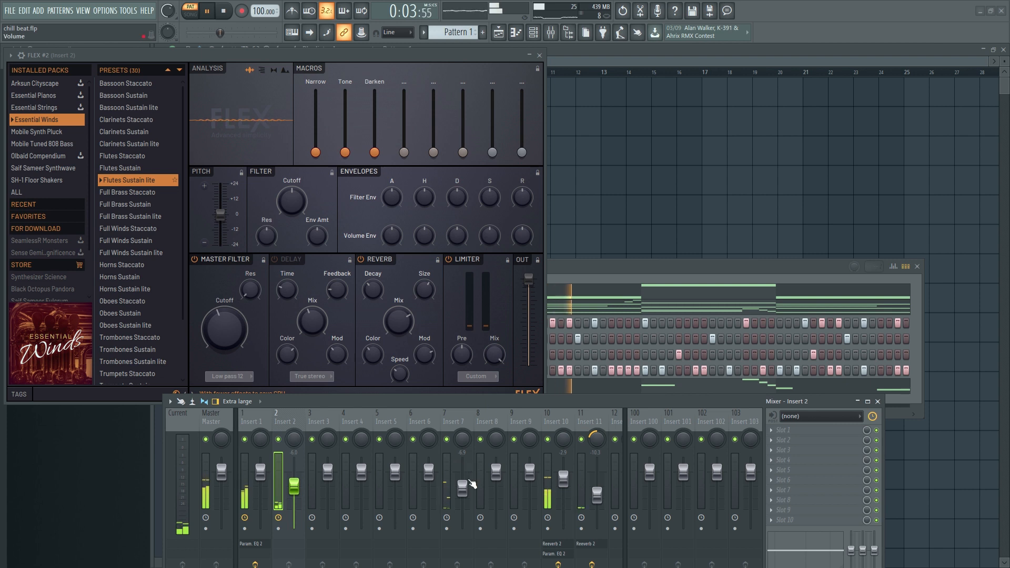
left_click_drag(462, 489, 462, 495)
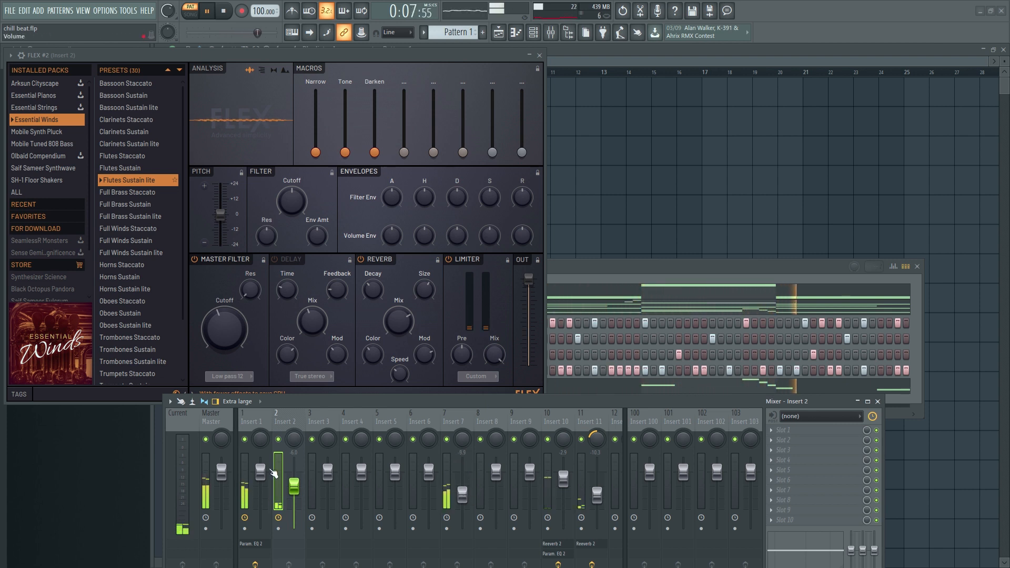
left_click_drag(261, 472, 266, 469)
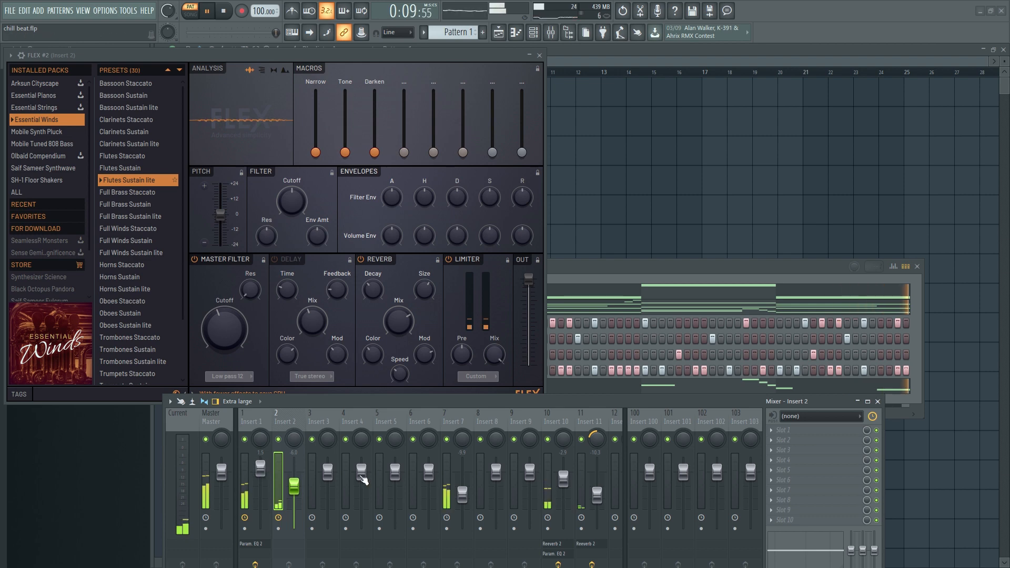
left_click(546, 60)
left_click(540, 55)
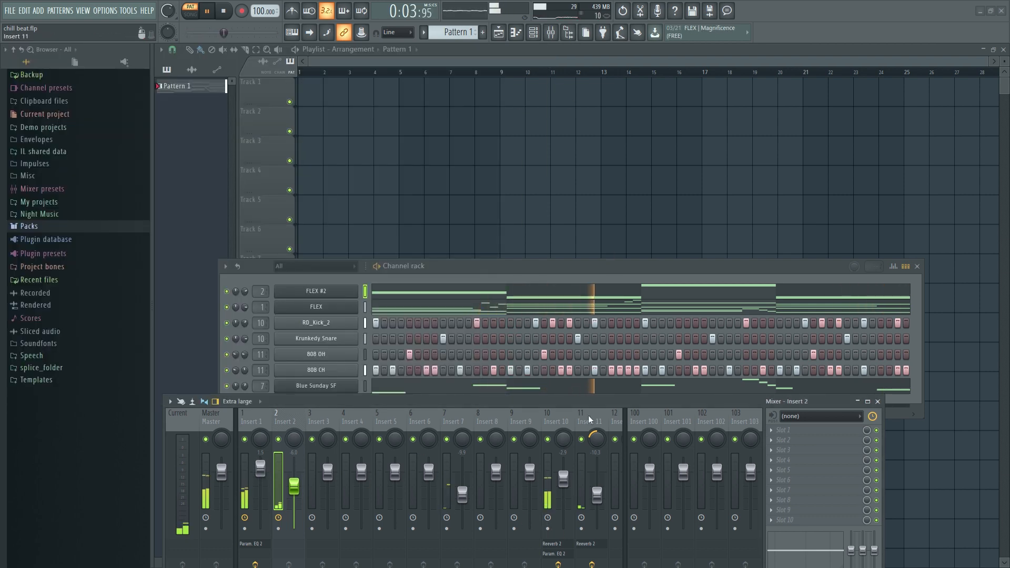
key("space")
Step: Move the channel rack clear of the mixer and add a Sawer instrument channel
left_click_drag(409, 266, 477, 215)
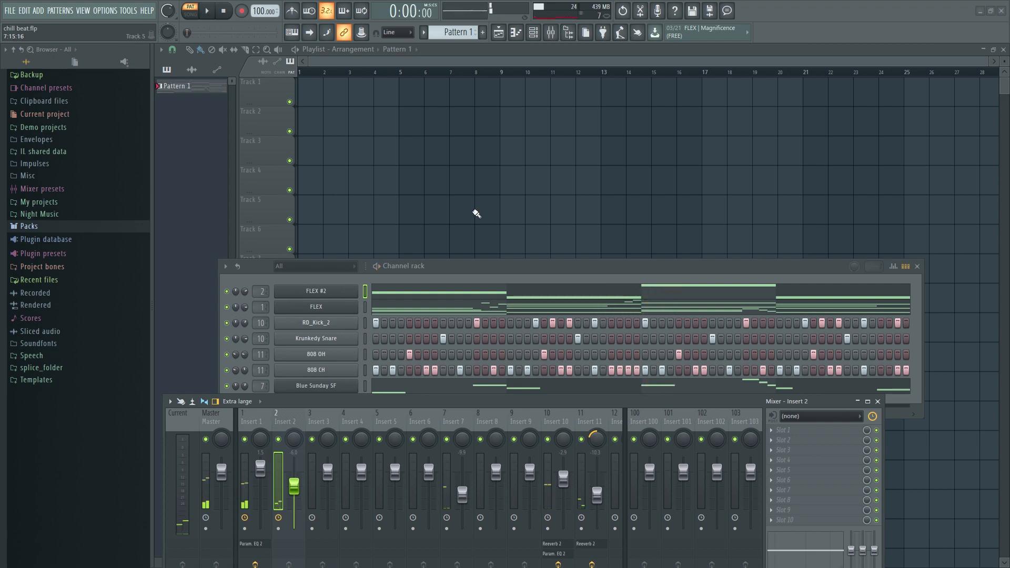
left_click(392, 362)
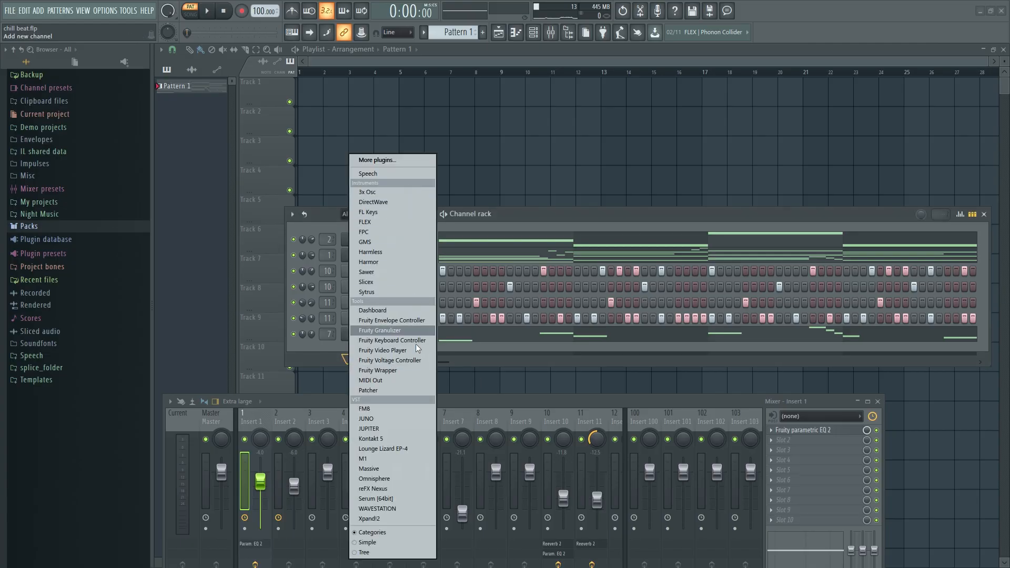
left_click(389, 272)
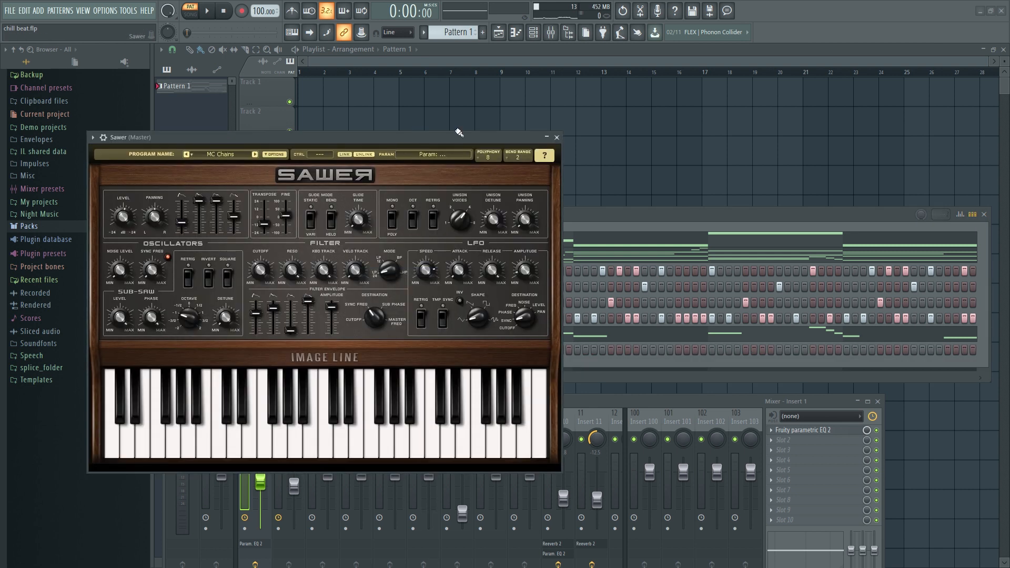
Step: Load the FG Moana program from Sawer's Leads bank
left_click_drag(370, 142, 433, 130)
left_click(287, 143)
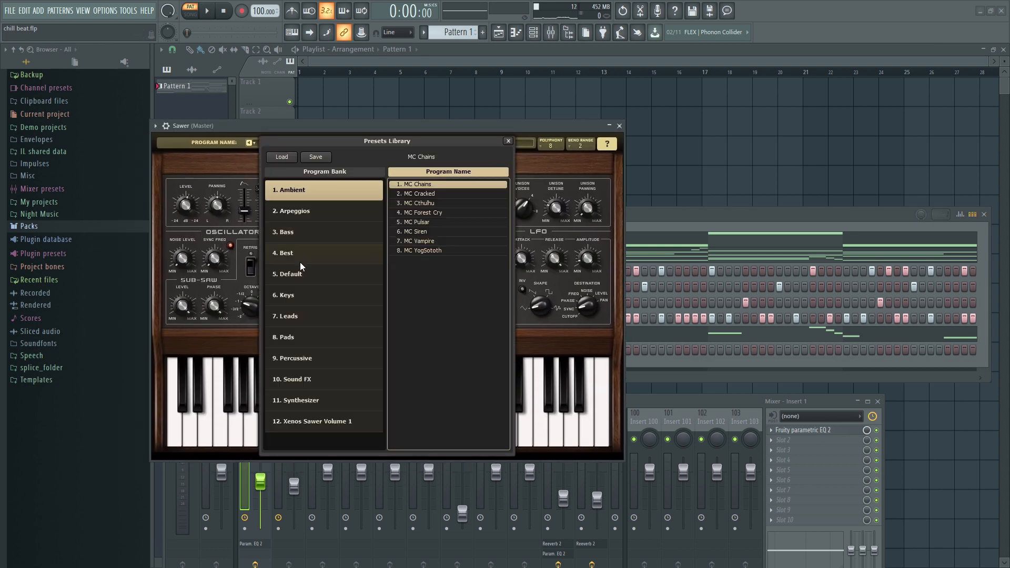
left_click(297, 317)
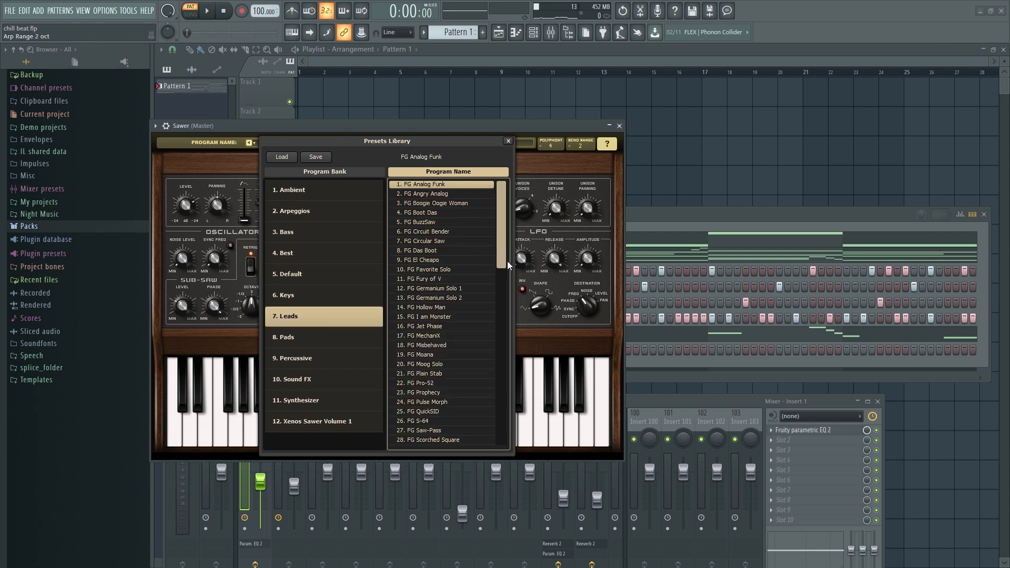
left_click_drag(503, 265, 504, 280)
left_click(433, 308)
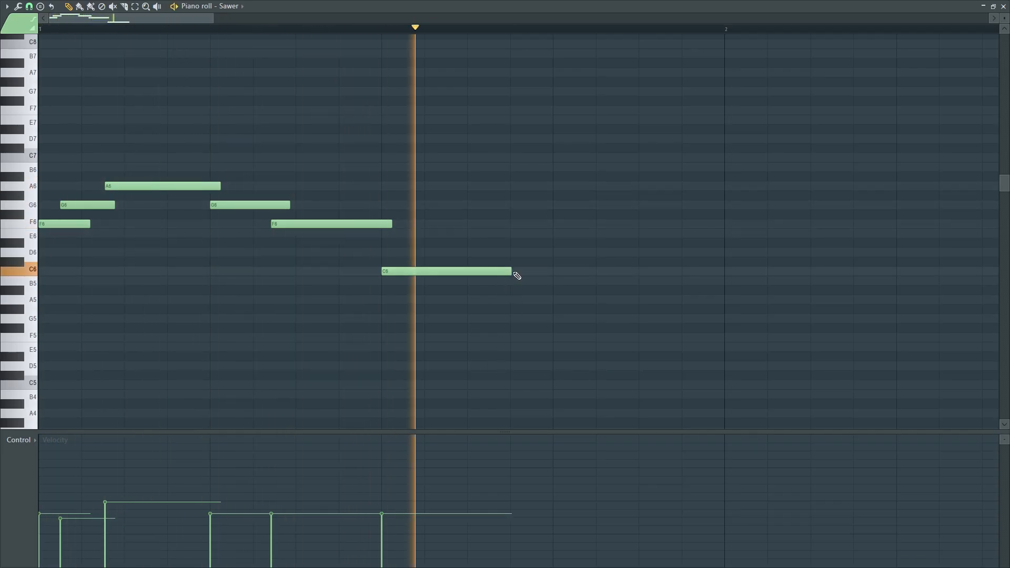
Step: Stop playback, close the Sawer piano roll and set Sawer's master release to 1.438 s
key("space")
left_click(1004, 6)
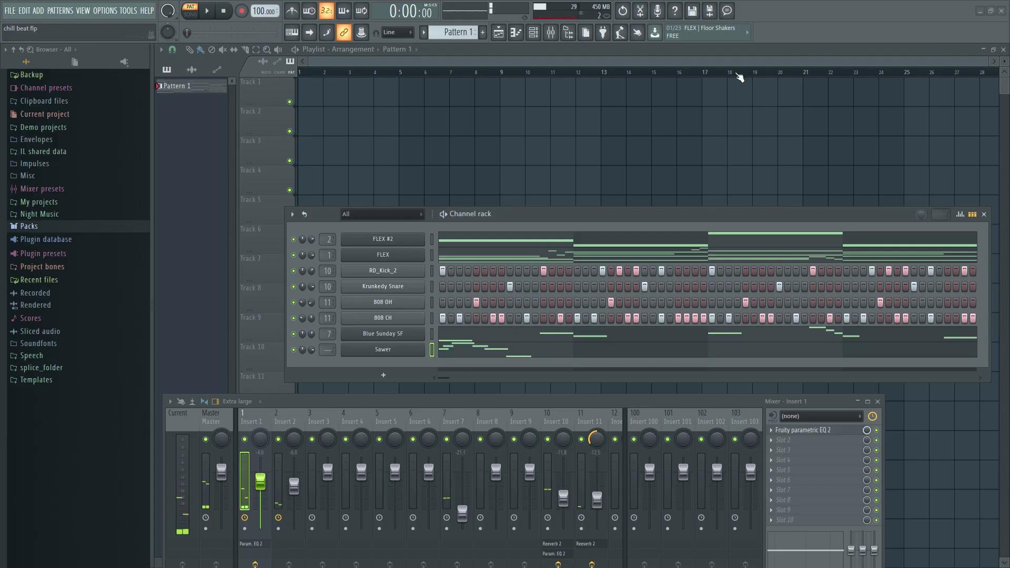
left_click(397, 350)
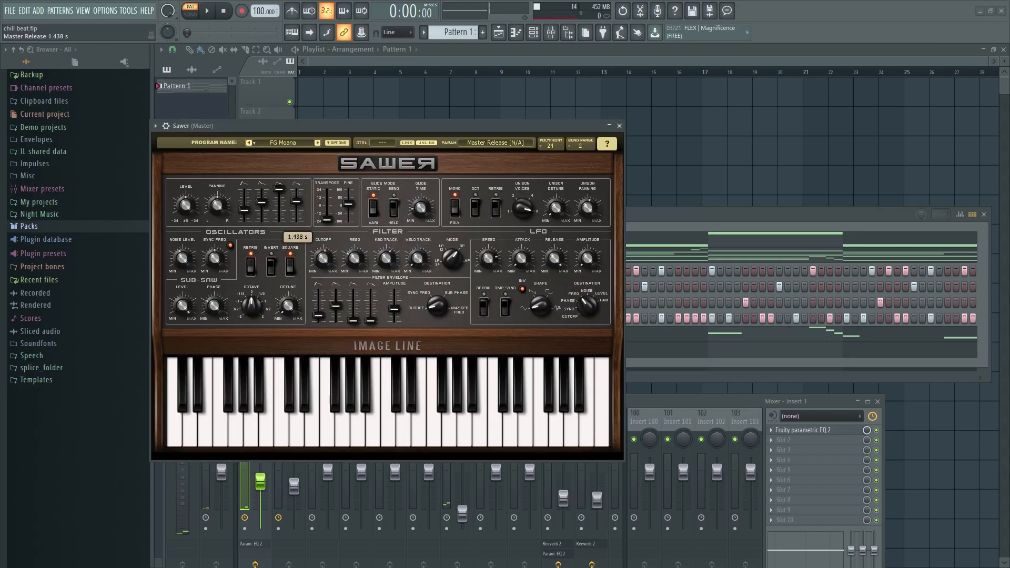
Step: Split Pattern 1 by channel and close the Sawer window and the channel rack
key("F6")
left_click(458, 33)
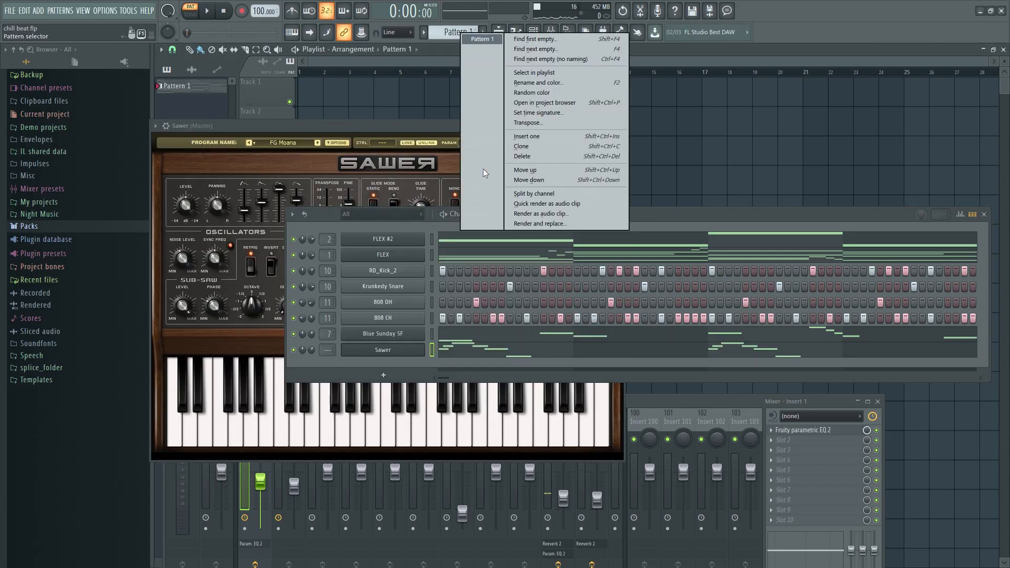
left_click(551, 197)
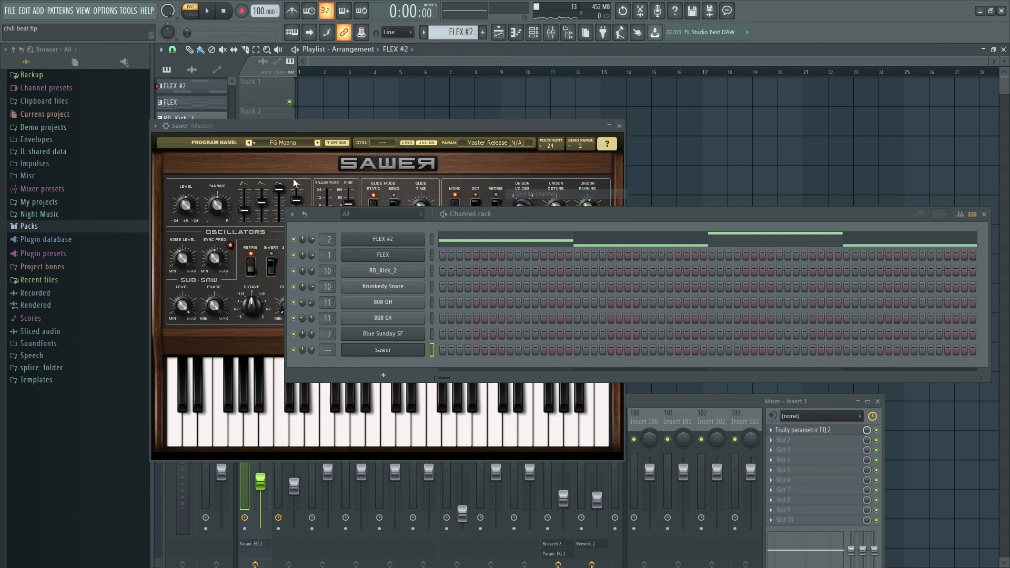
left_click(620, 126)
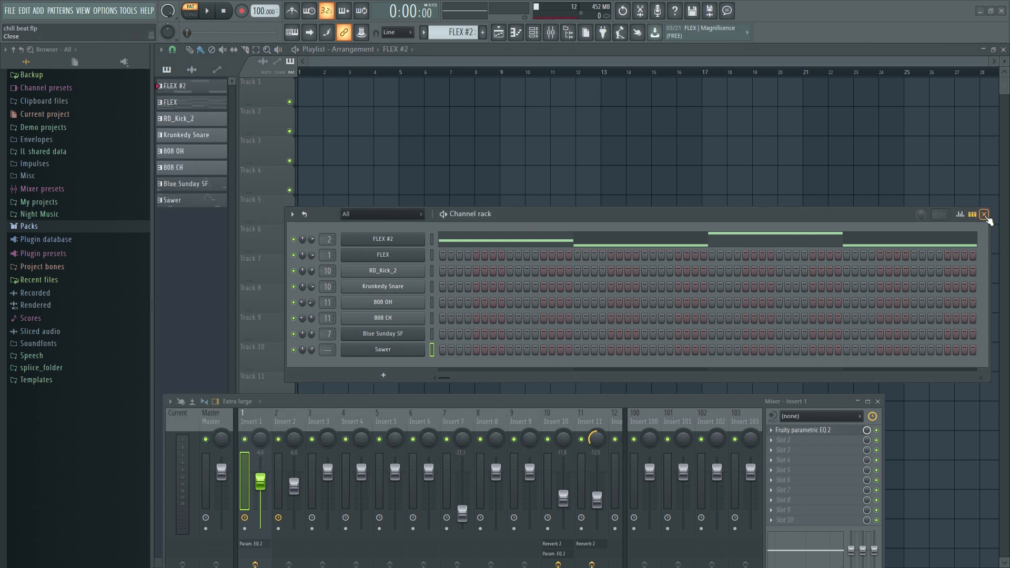
left_click(984, 215)
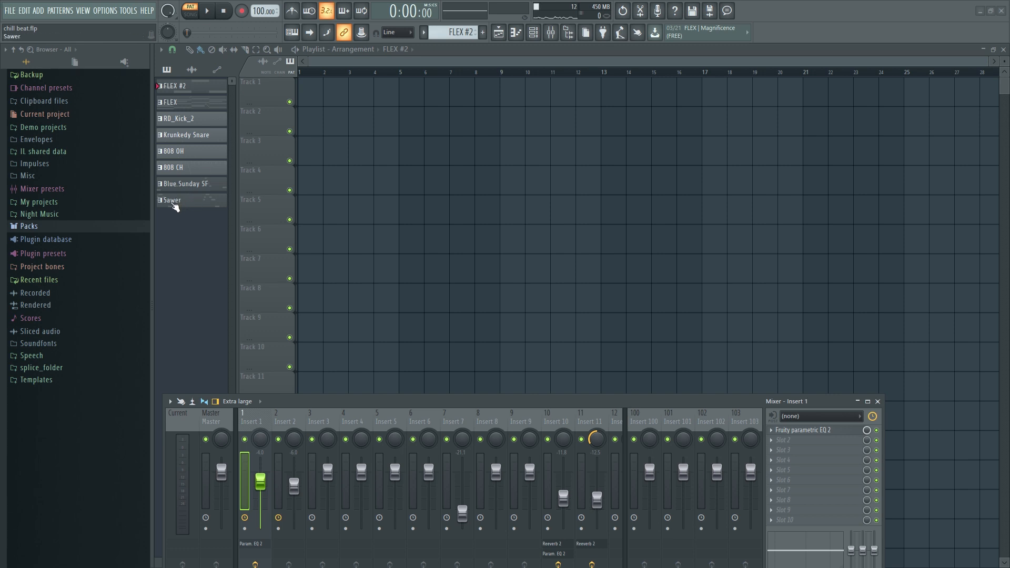
Step: Place the Sawer pattern on Track 4 of the playlist at bar 1
left_click(180, 207)
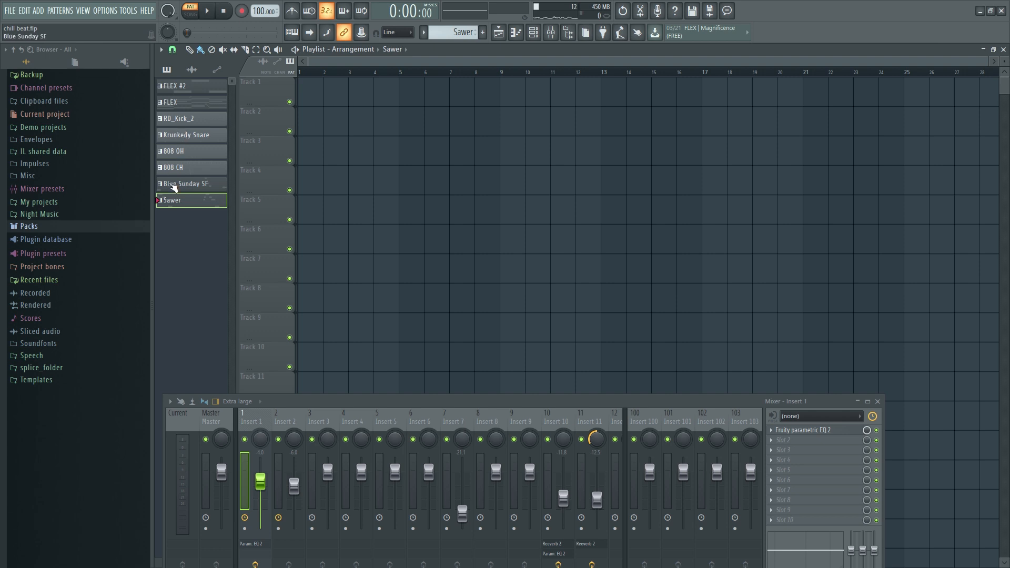
left_click(179, 187)
left_click_drag(193, 203, 144, 194)
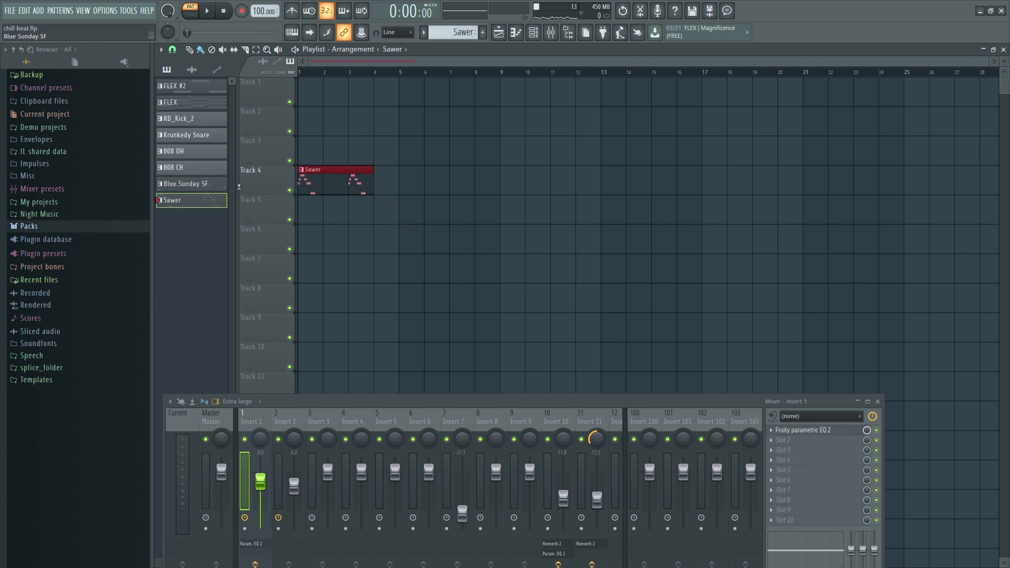
right_click(158, 204)
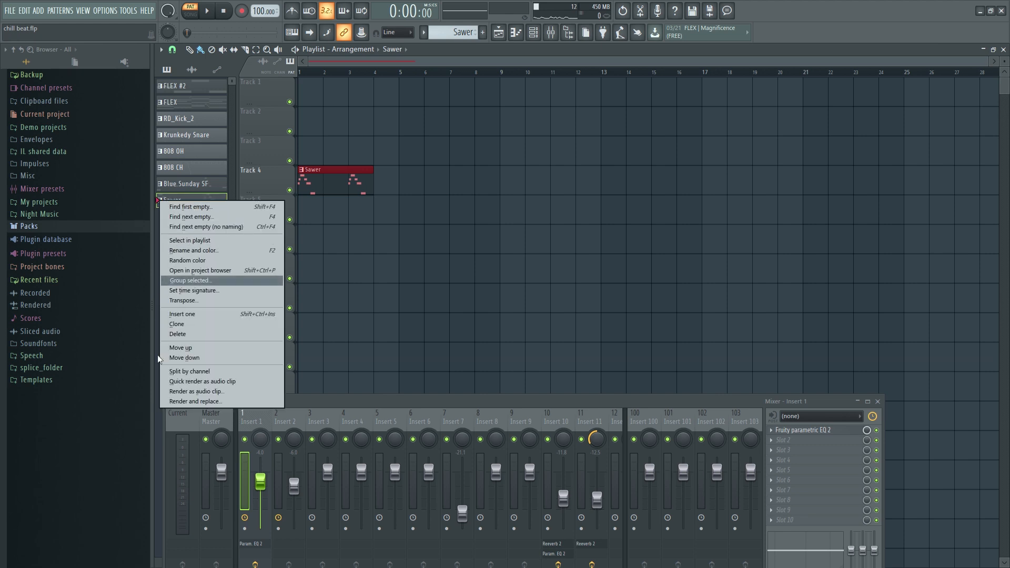
left_click(331, 172)
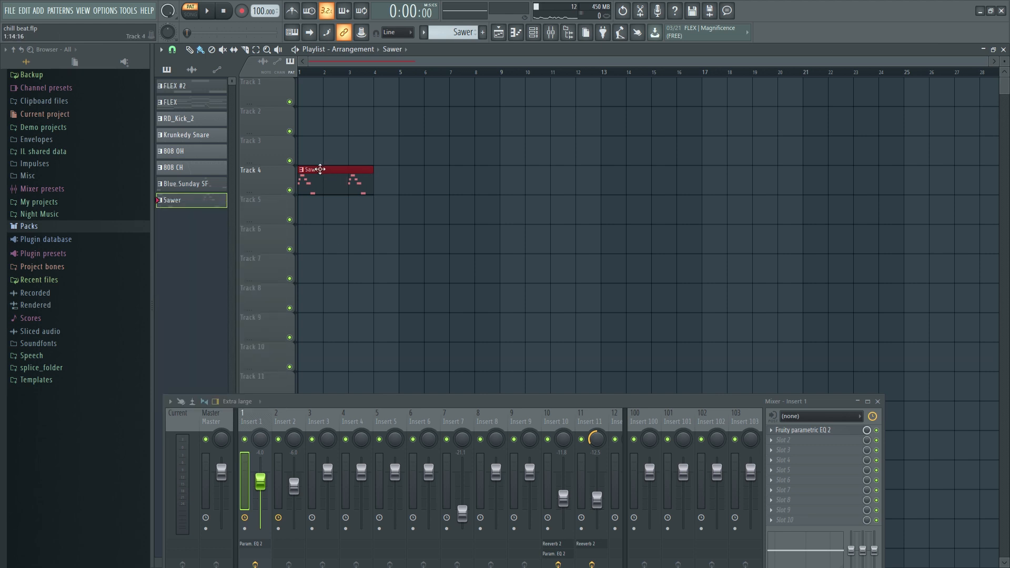
Step: Duplicate the Sawer clip to bar 5 of Track 4 and make the copy a unique pattern
left_click_drag(318, 171, 417, 170)
right_click(404, 172)
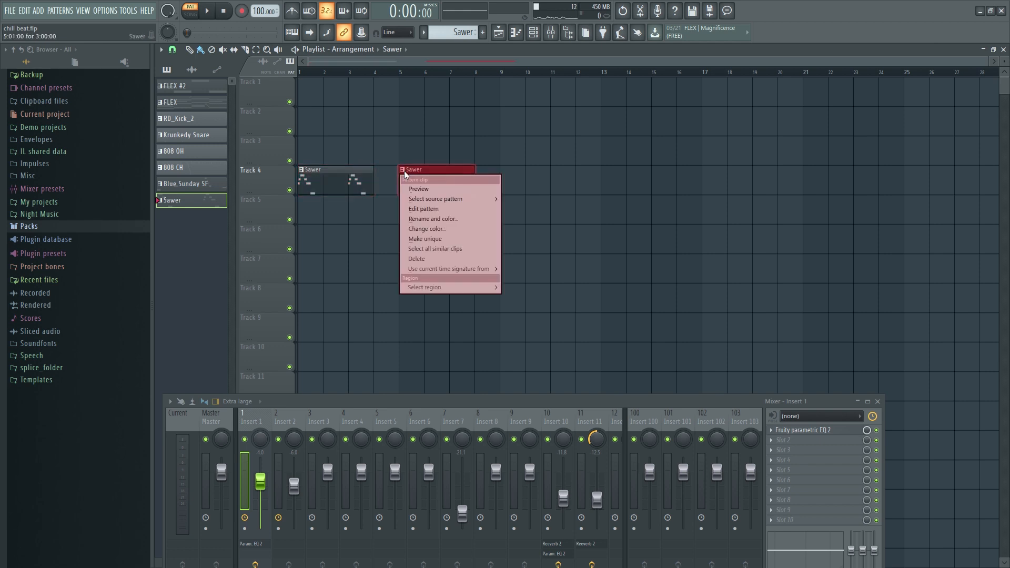
left_click(430, 238)
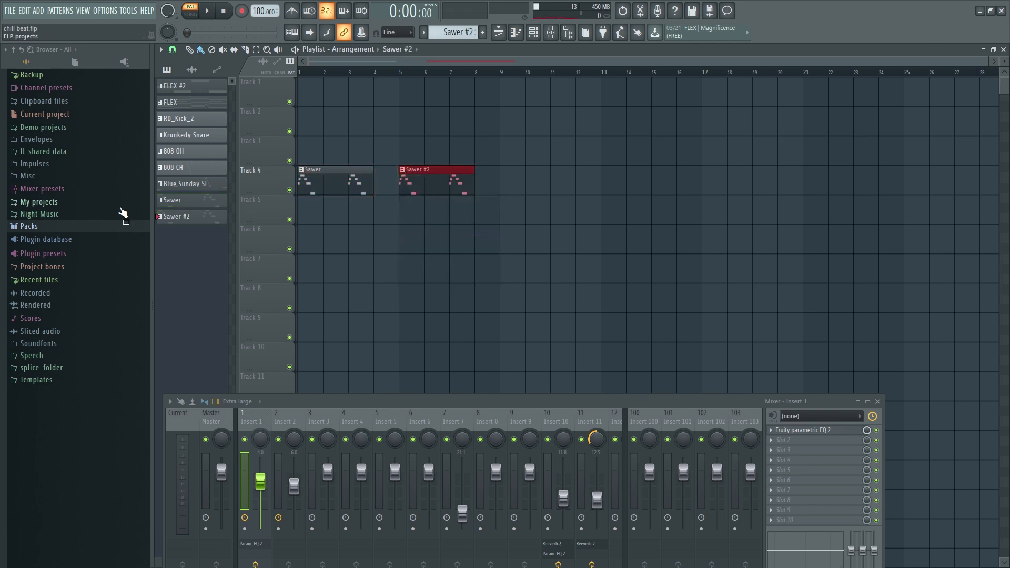
Step: Render the Sawer #2 pattern to an audio clip and delete both Sawer pattern clips from Track 4
right_click(188, 221)
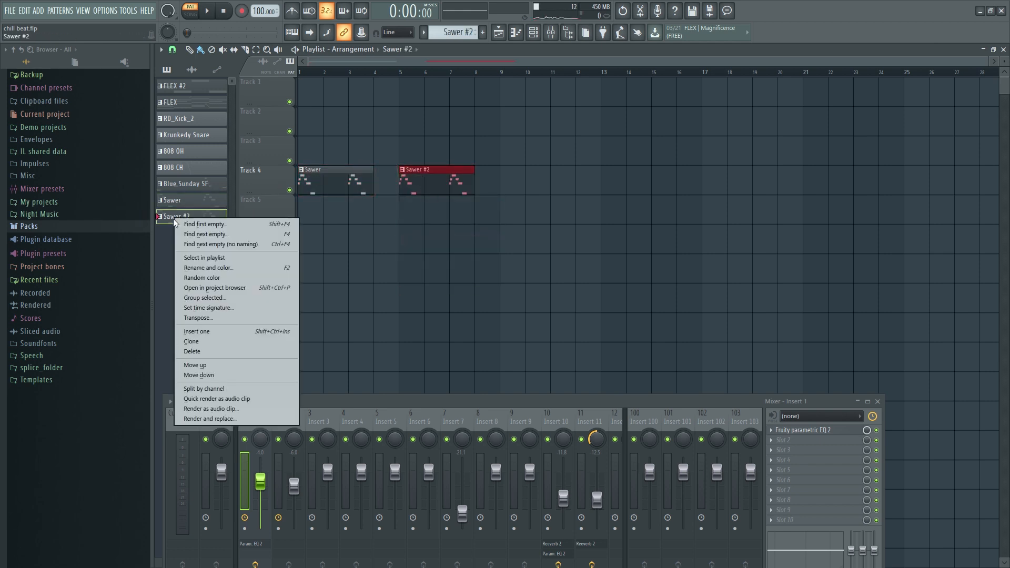
left_click(217, 421)
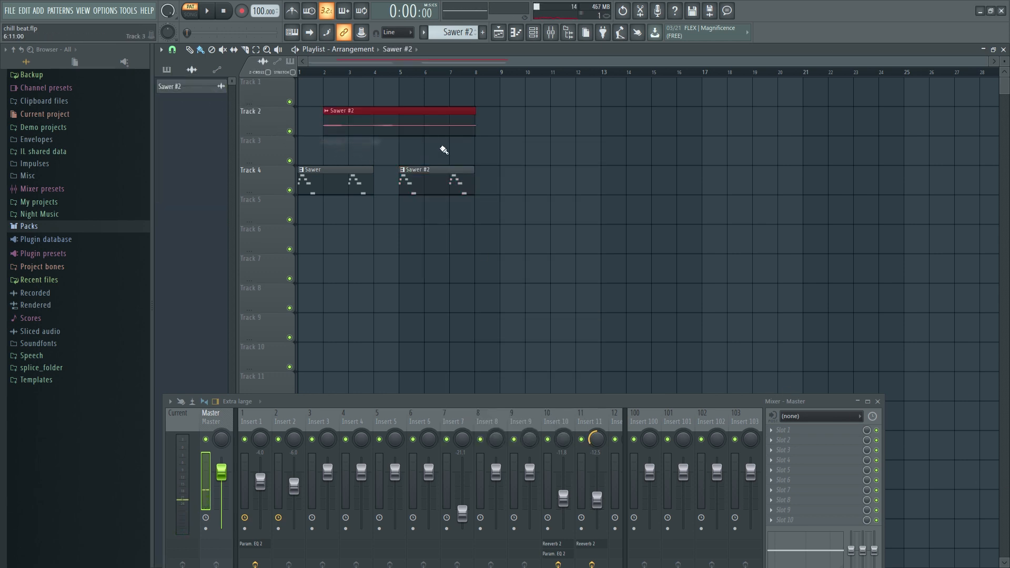
right_click(323, 184)
right_click(452, 185)
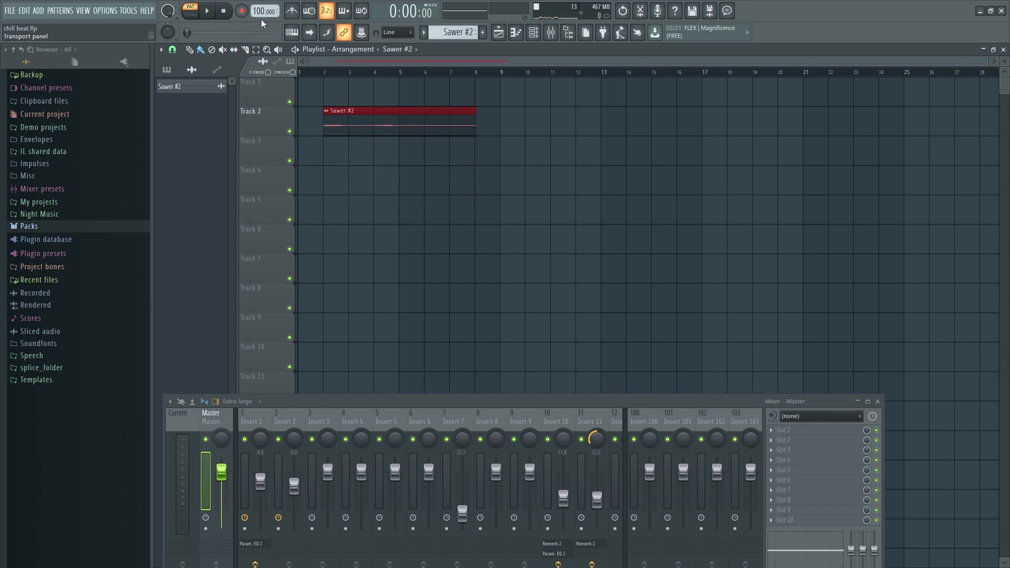
Step: Move the rendered Sawer #2 audio clip to bar 1 of Track 2 and play it back
left_click_drag(368, 111, 335, 128)
key("space")
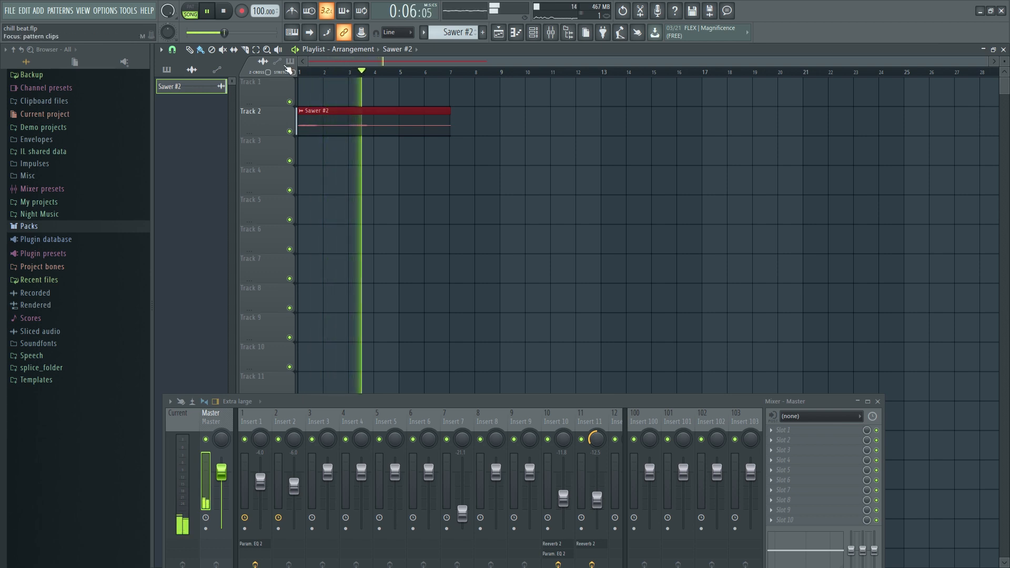
left_click(224, 13)
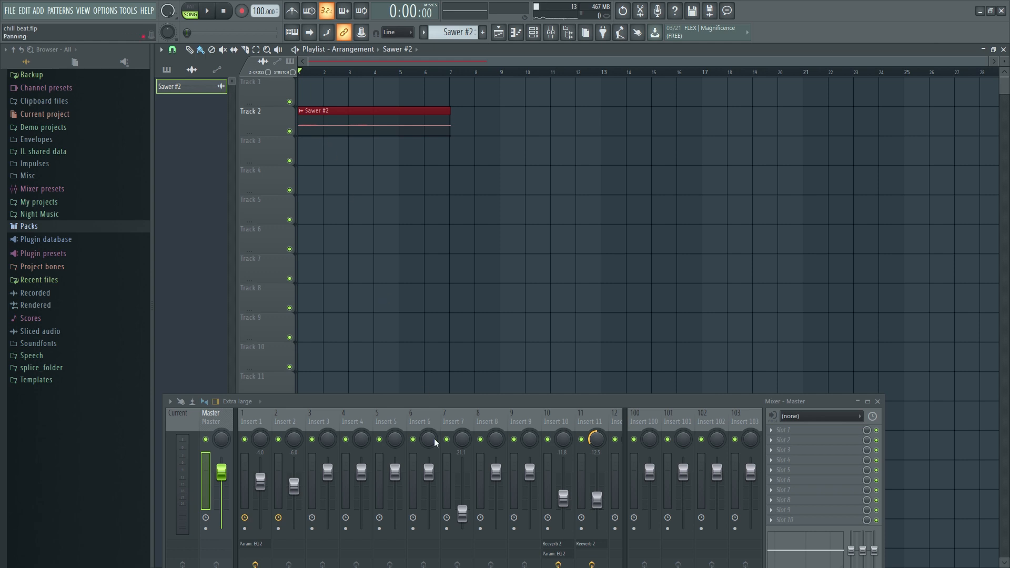
key("super")
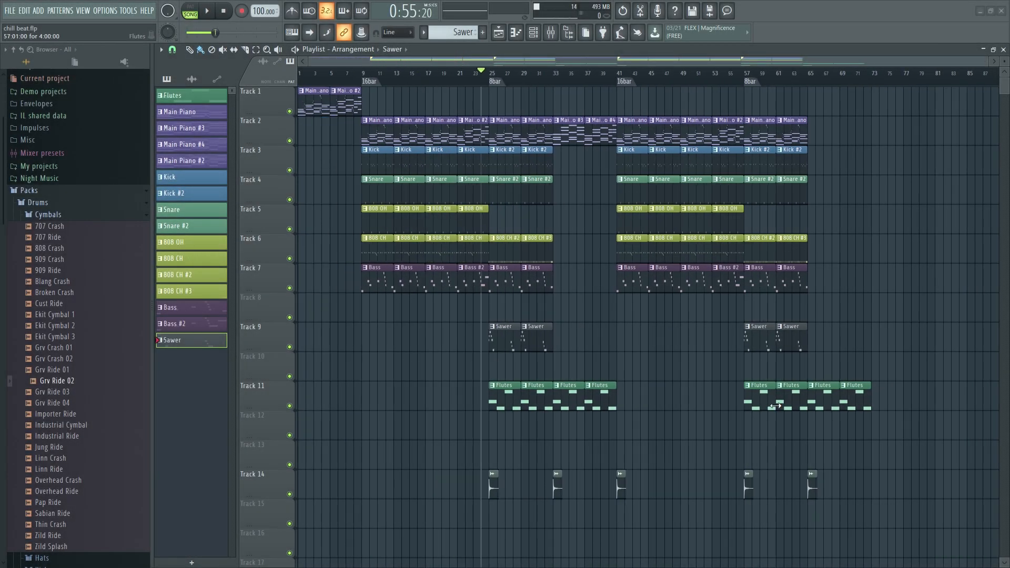
Step: Solo Track 6 in the full arrangement and play its 808 CH clip from bar 21
left_click(506, 75)
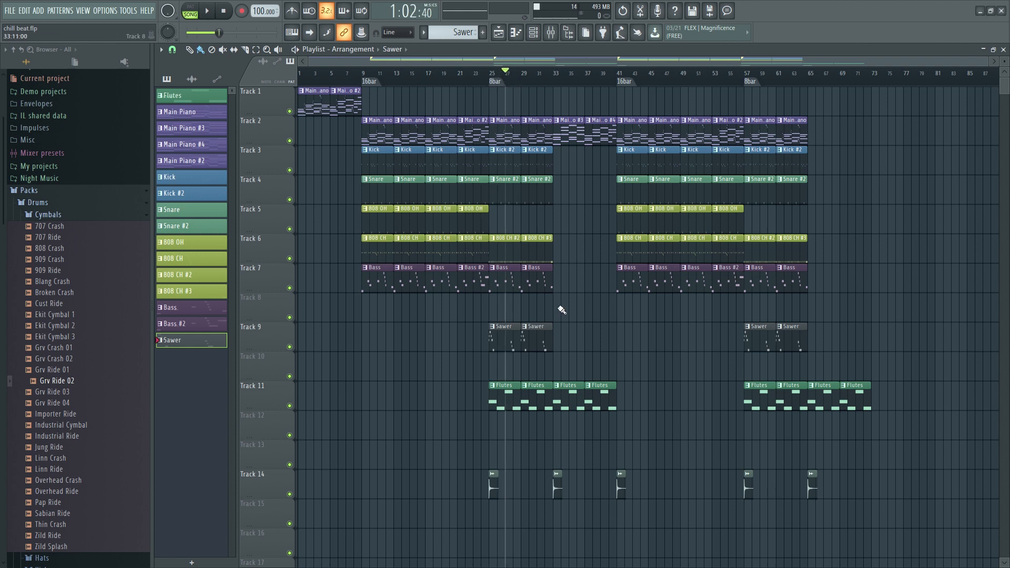
scroll(561, 309, "up", 3)
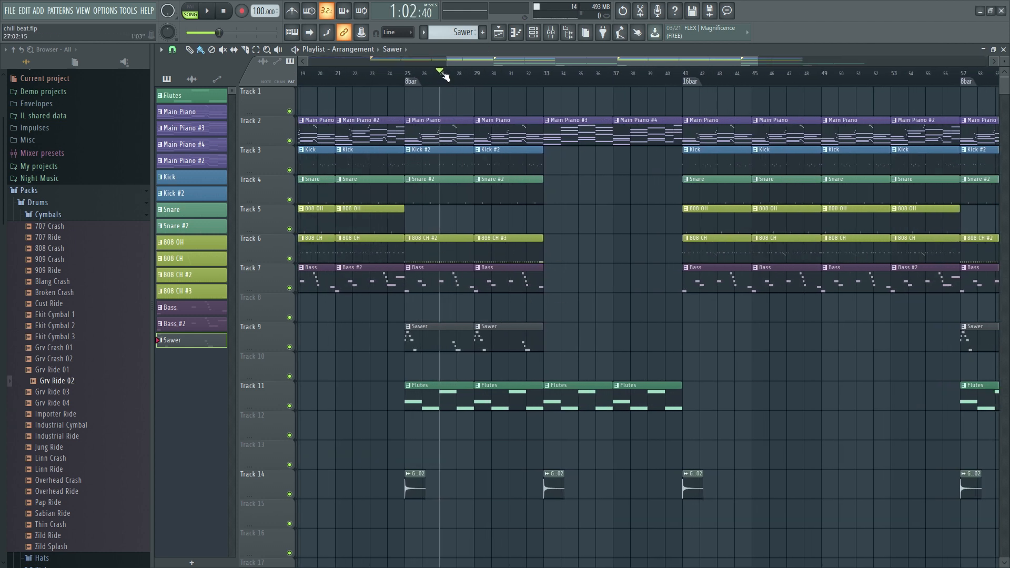
left_click_drag(393, 74, 409, 82)
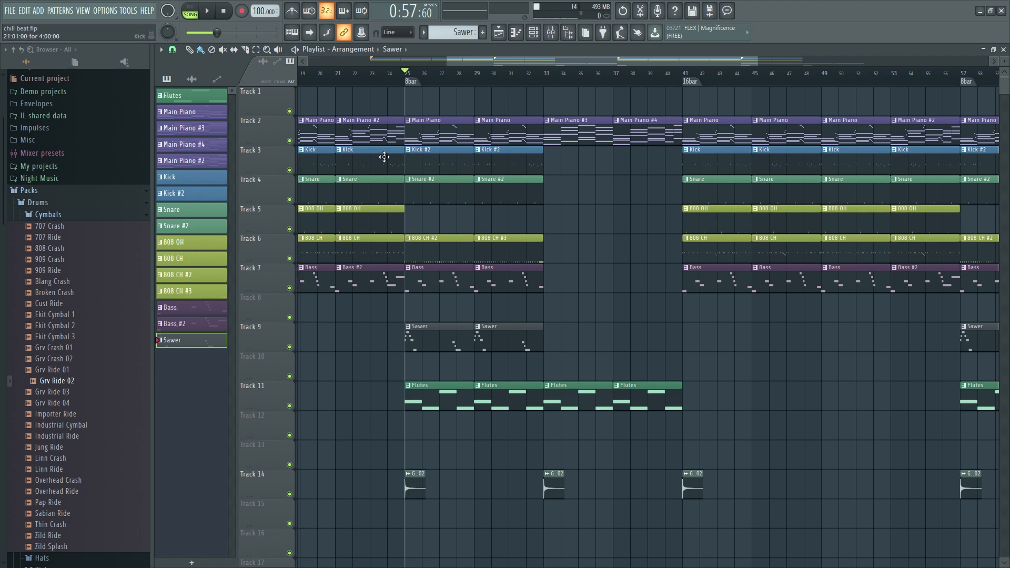
left_click(353, 74)
left_click_drag(361, 95, 345, 105)
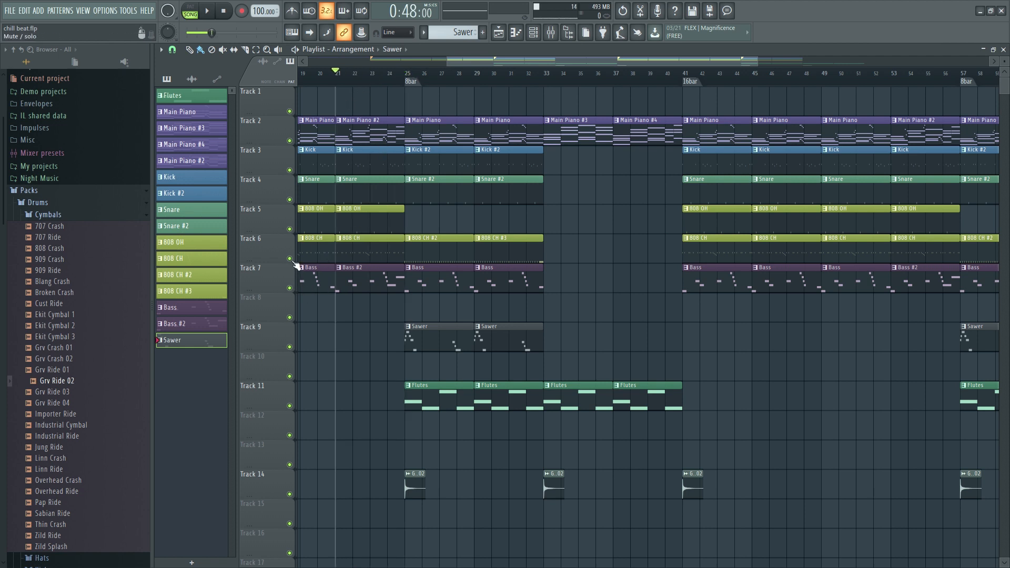
right_click(289, 259)
key("space")
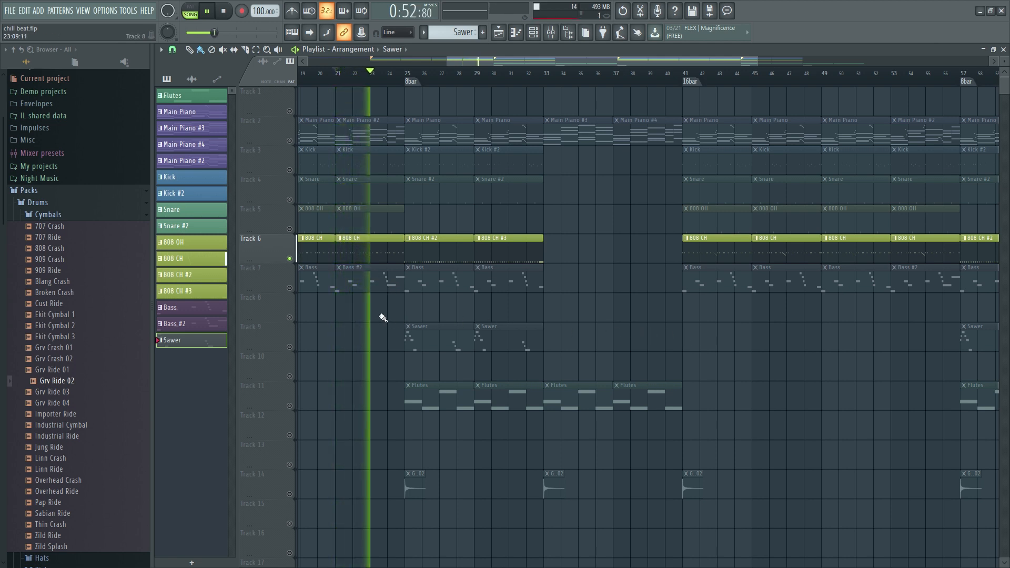
key("space")
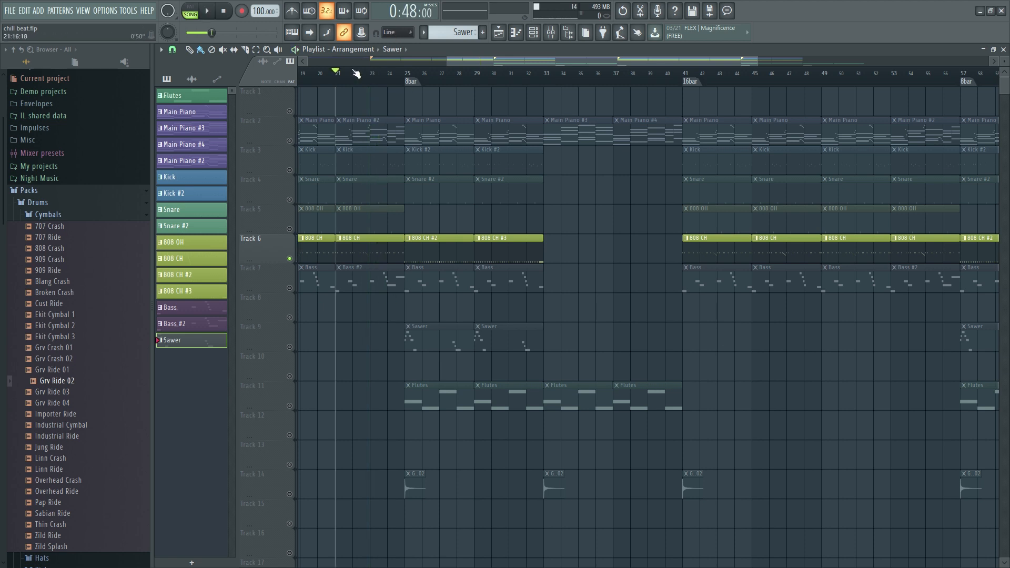
Step: Audition the soloed hi-hat variations, playing 808 CH #2 from bar 25 and the end of 808 CH #3 from bar 32
left_click_drag(356, 74, 416, 109)
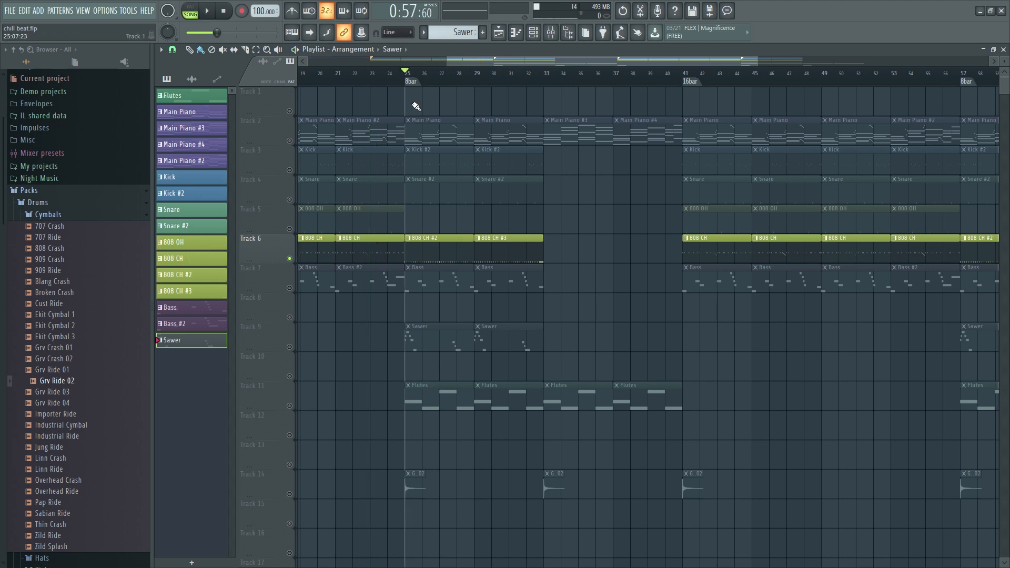
key("space")
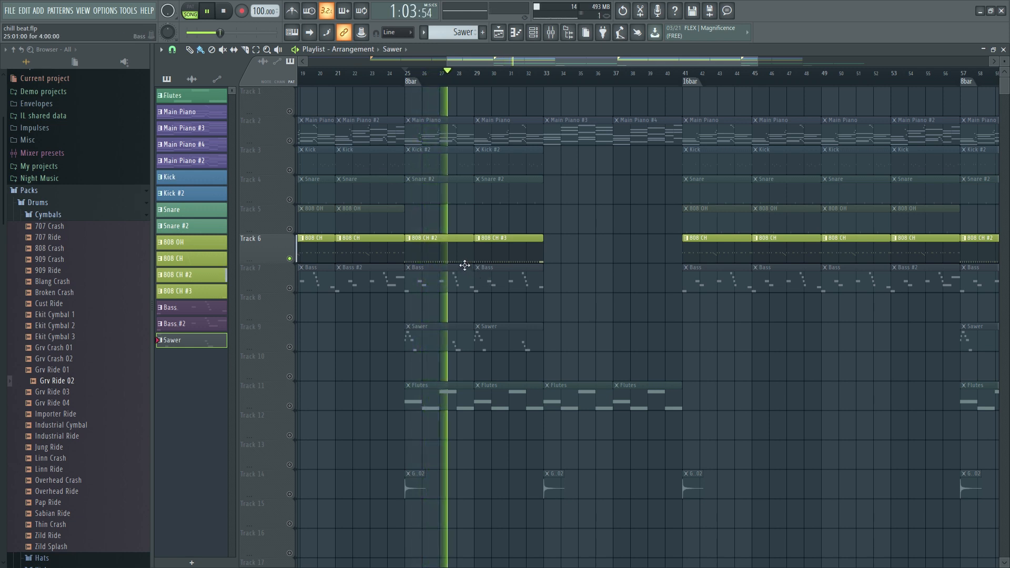
key("space")
left_click_drag(412, 78, 527, 125)
key("space")
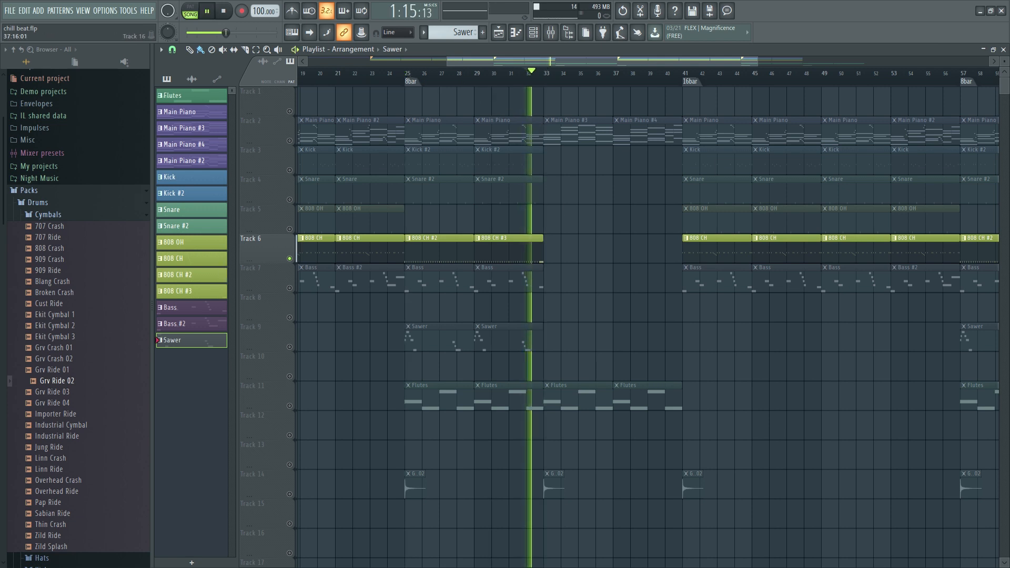
key("space")
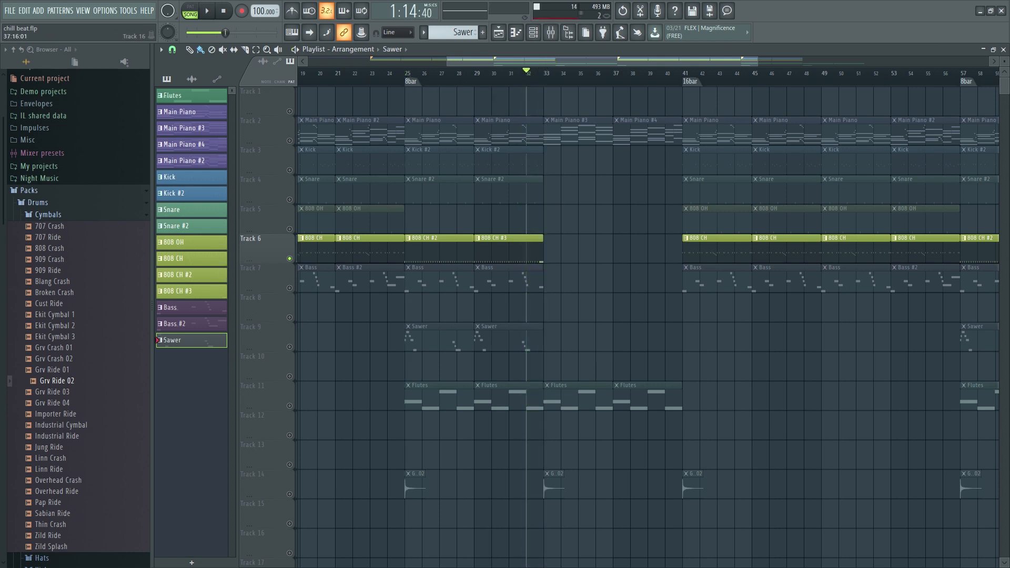
Step: Show the 808 CH #2 pattern in the channel rack and inspect the MA Charcoal Planetary Perc sample's settings
key("F6")
left_click(367, 519)
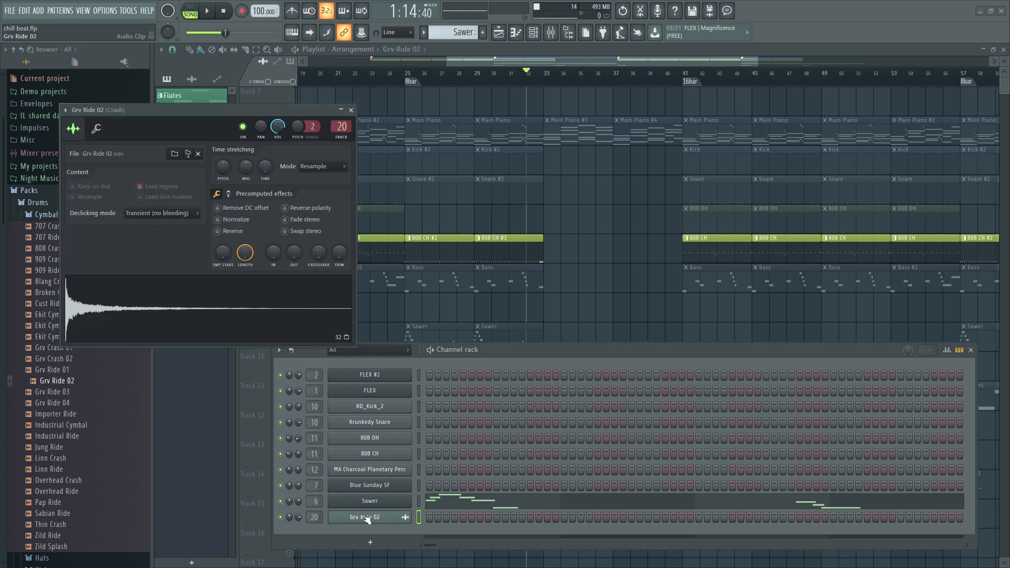
left_click(367, 518)
left_click(444, 252)
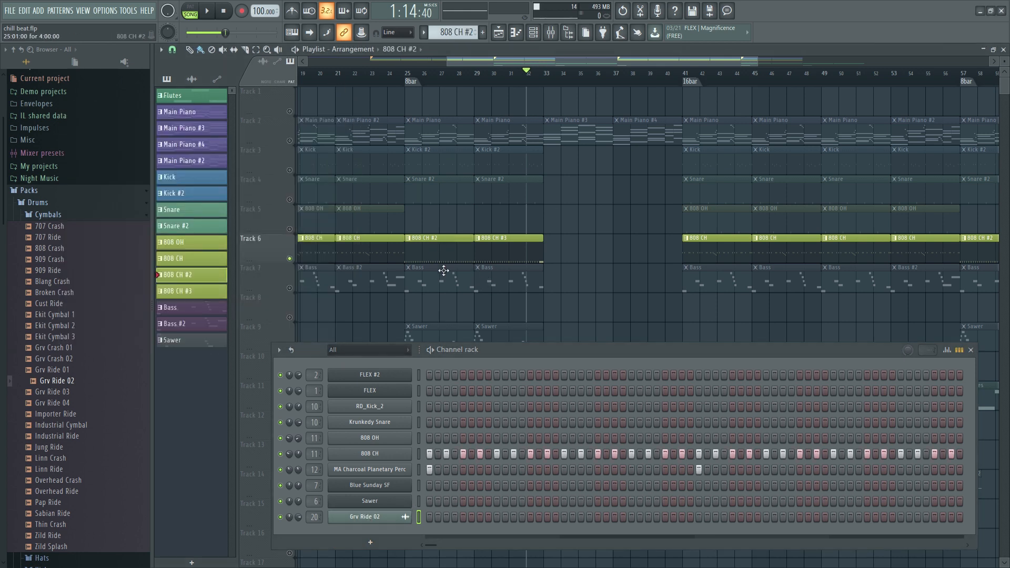
left_click(369, 469)
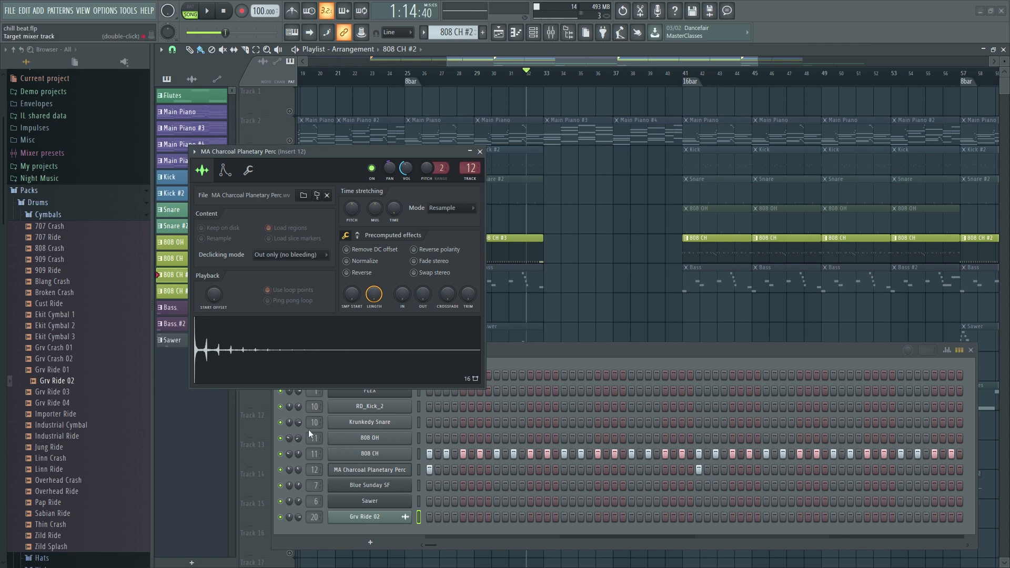
left_click(480, 151)
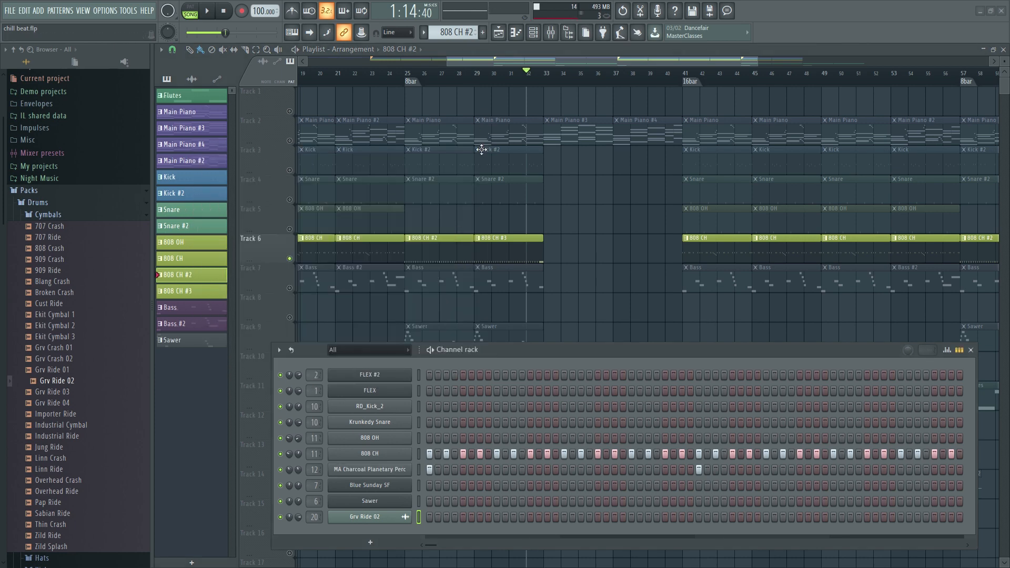
Step: Unmute Track 9 with the Sawer clips and set the playback position to bar 26
scroll(589, 214, "down", 5)
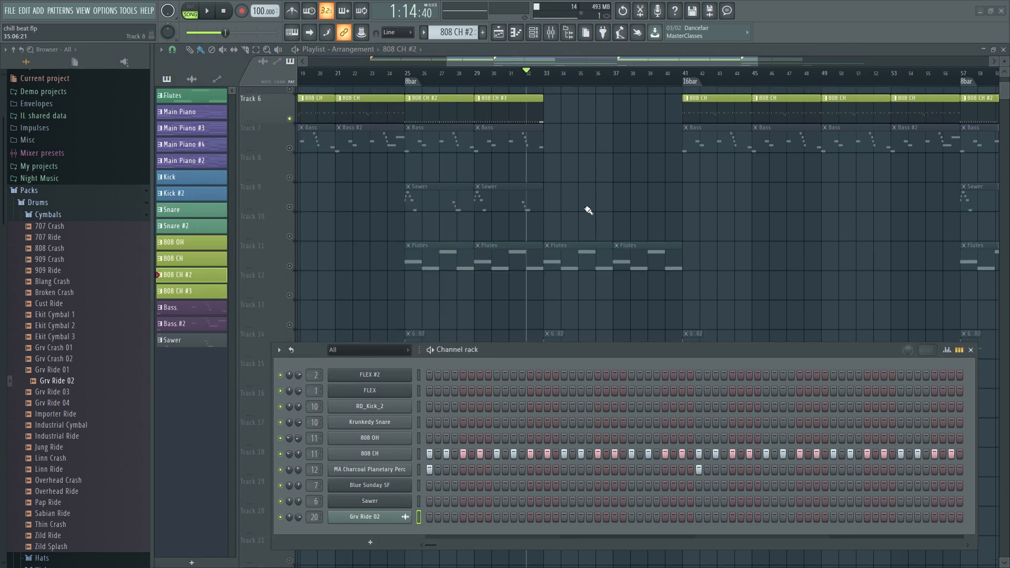
scroll(576, 212, "up", 3)
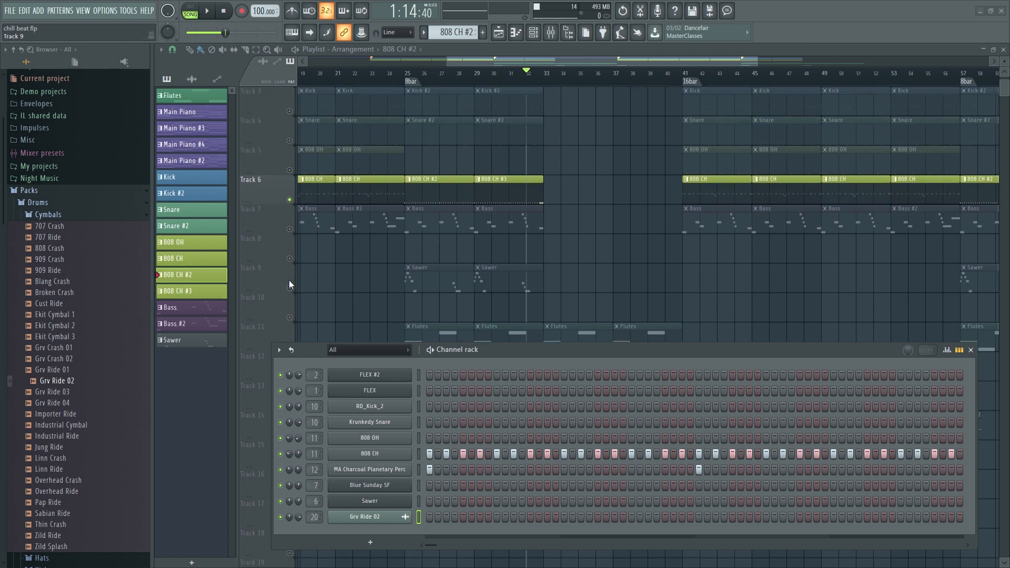
left_click(290, 289)
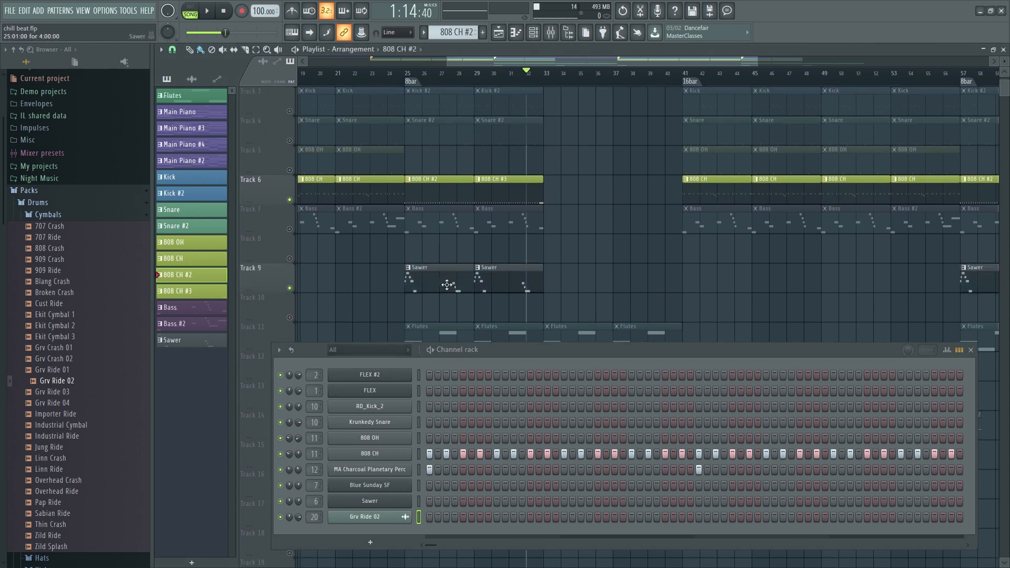
left_click_drag(414, 73, 432, 125)
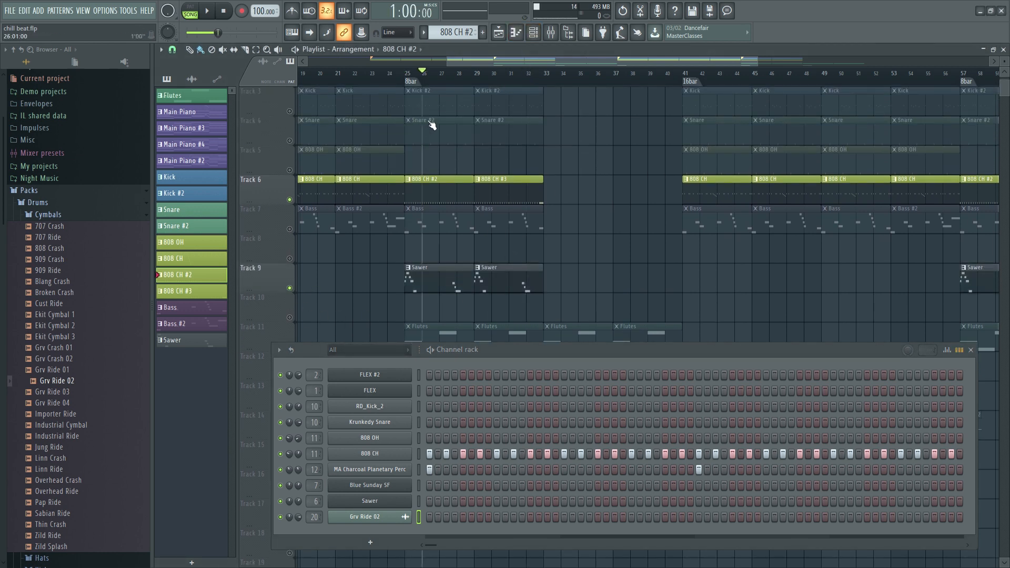
Step: Play the closing E6, D6 and C6 notes of the Sawer pattern in its piano roll, then close it
double_click(460, 286)
left_click_drag(514, 23, 291, 43)
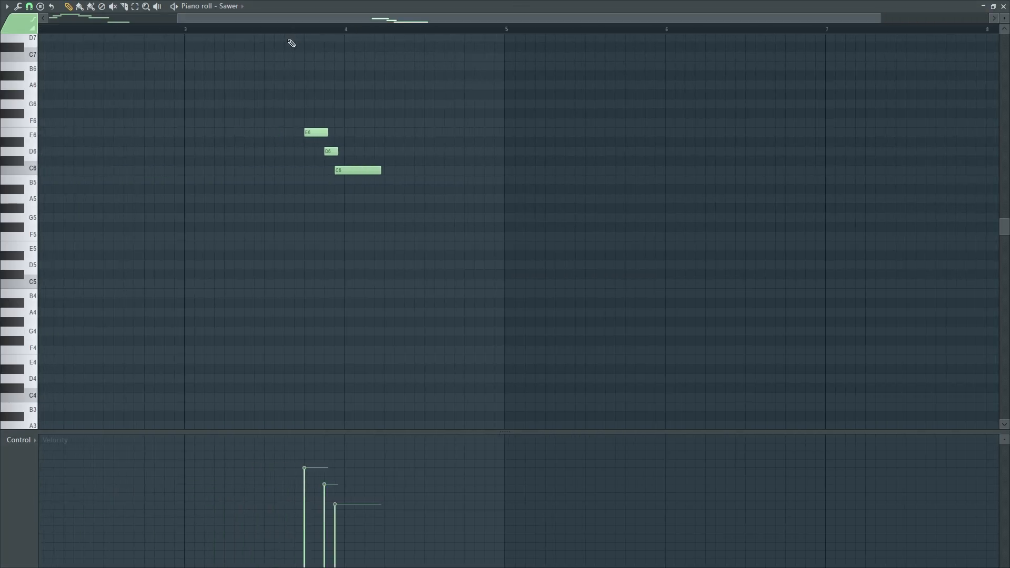
left_click(308, 28)
key("space")
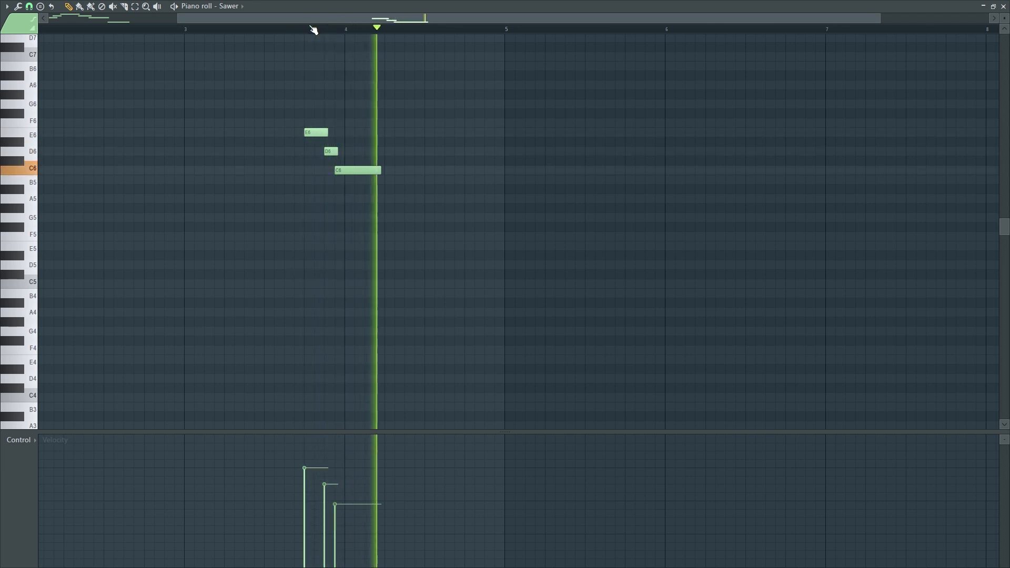
key("space")
key("space")
key("space")
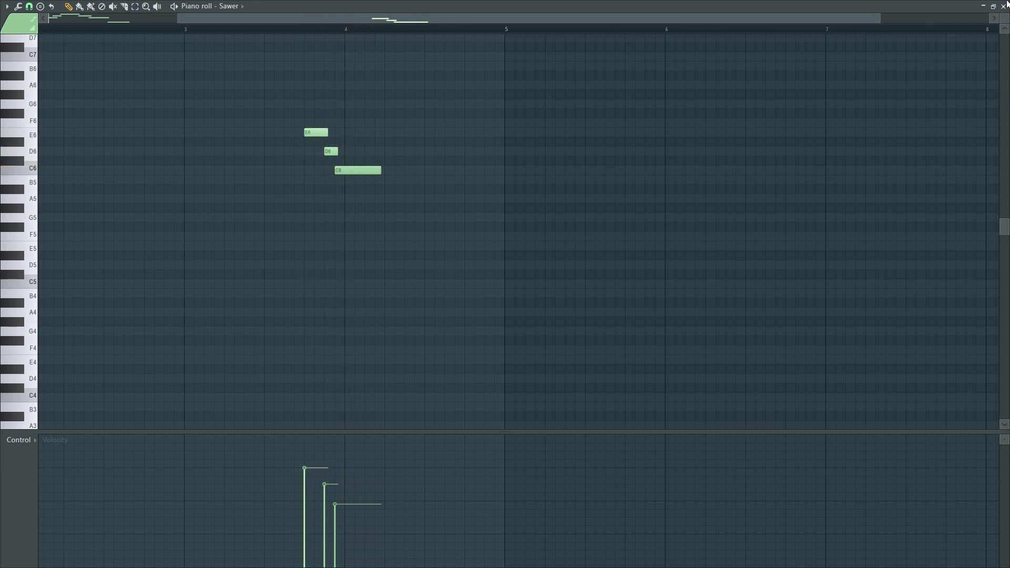
left_click(1003, 7)
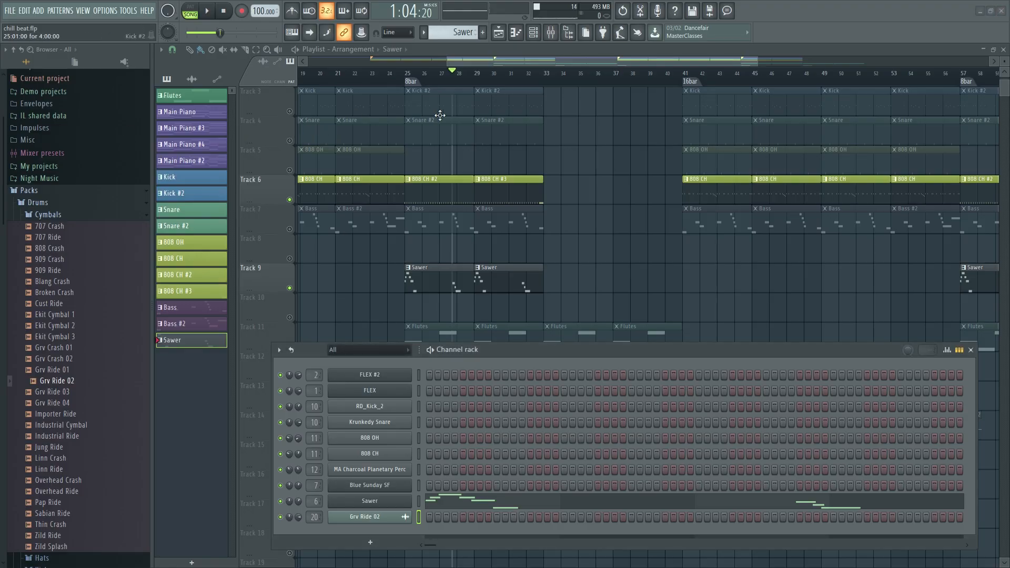
Step: Unmute the Main Piano on Track 2 and play it together with the hi-hats and Sawer from the Sawer clip's closing notes
scroll(437, 124, "up", 2)
left_click(289, 141)
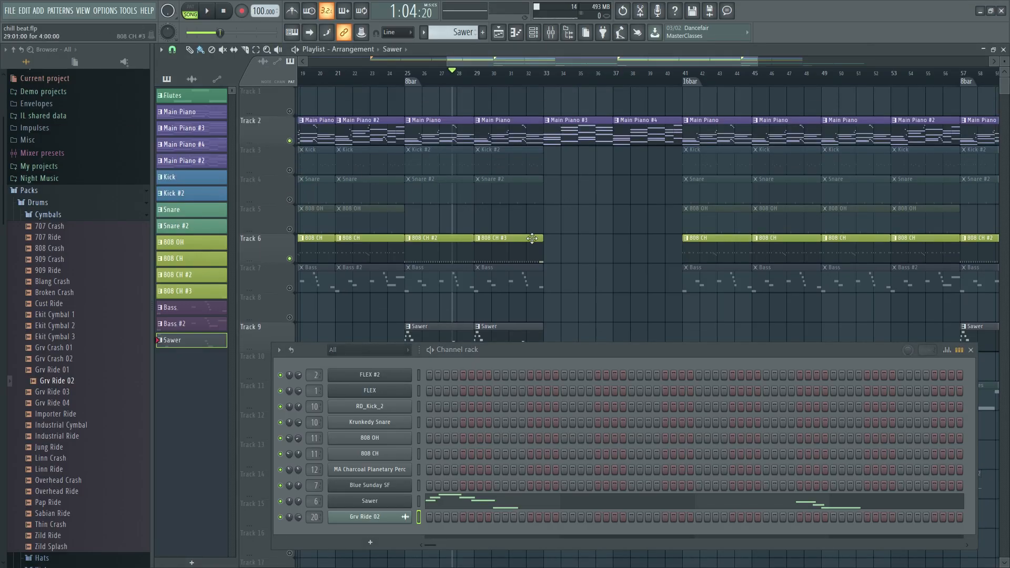
key("space")
key("space")
key("space")
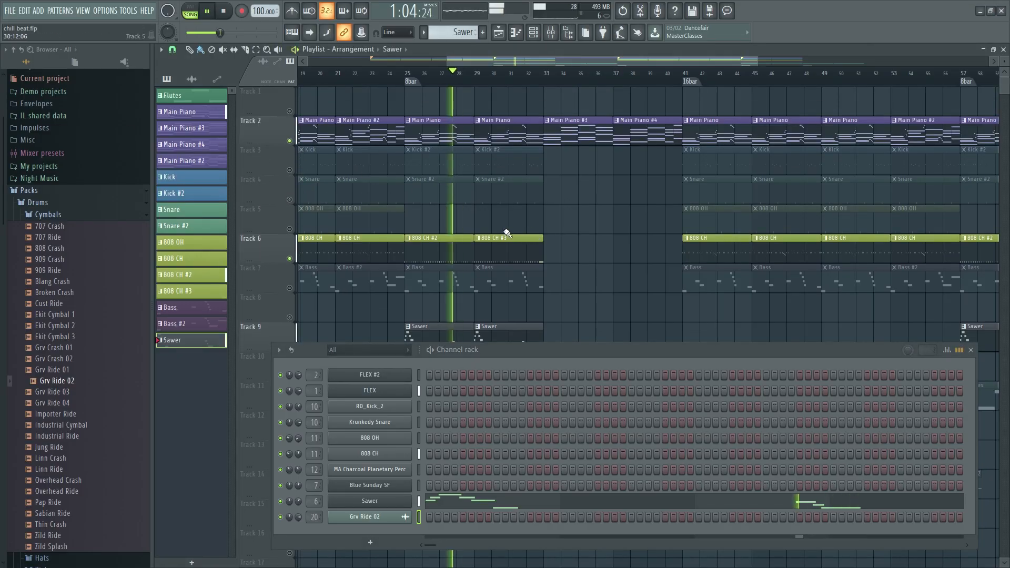
key("space")
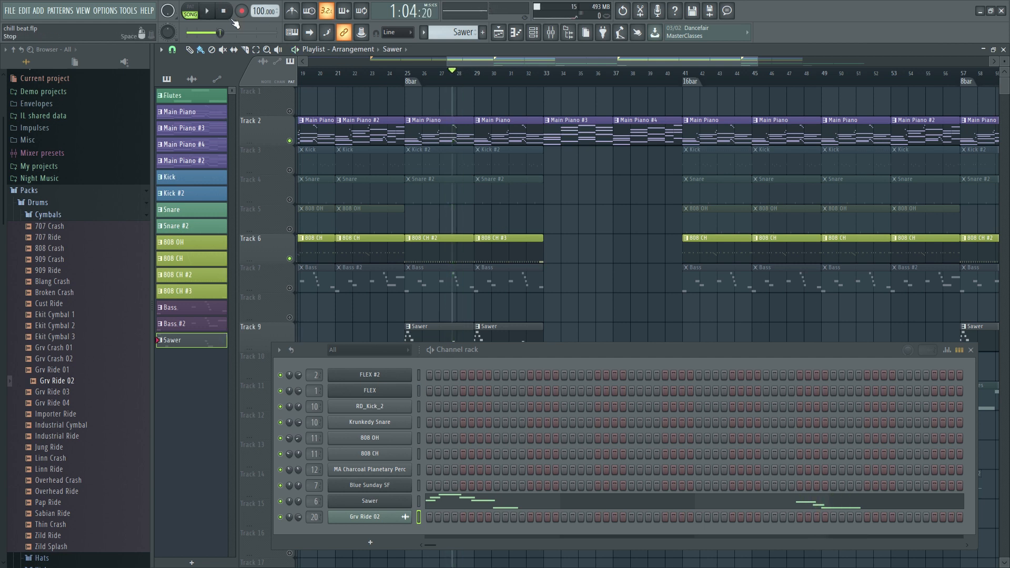
Step: Play the piano, hi-hat and Sawer tracks together from bar 25 and look over the arrangement's tracks
scroll(485, 86, "down", 2)
left_click_drag(448, 77, 406, 95)
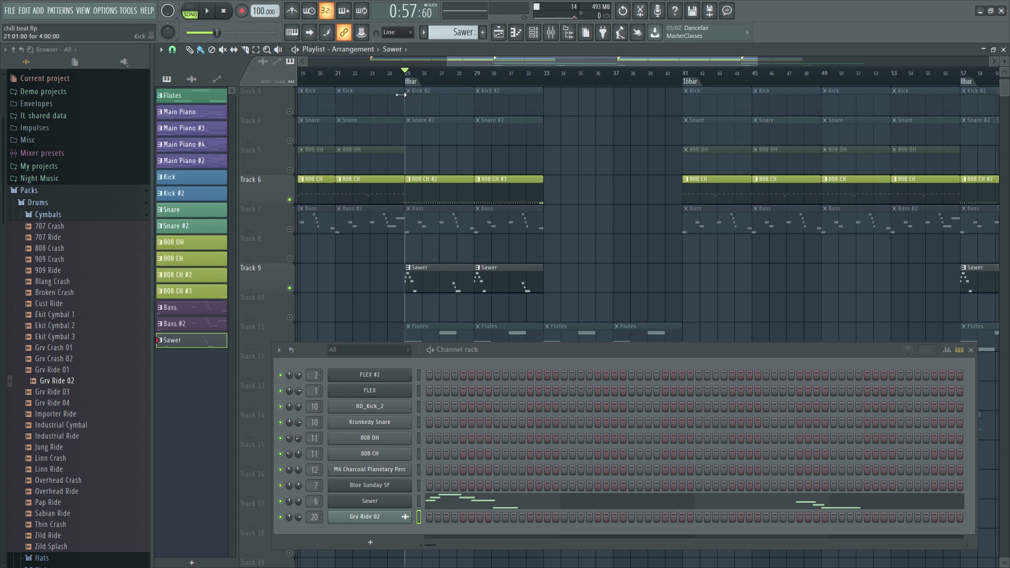
key("space")
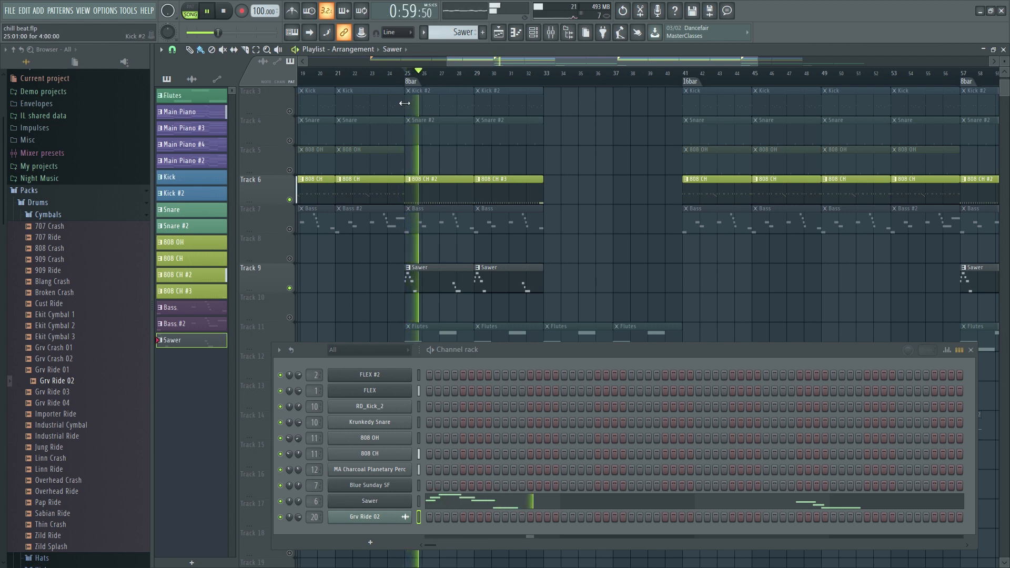
key("space")
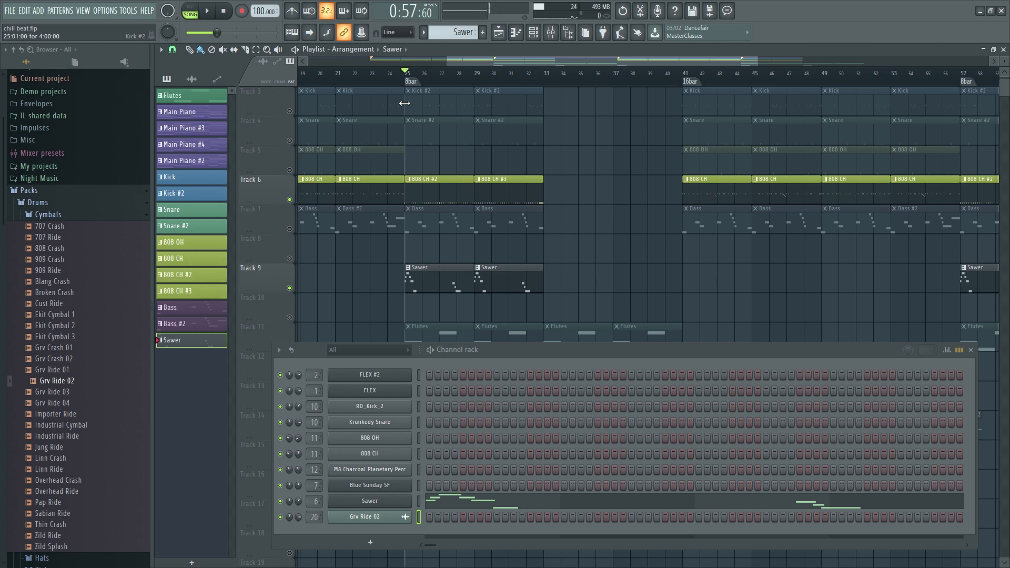
scroll(316, 225, "down", 1)
scroll(313, 217, "up", 3)
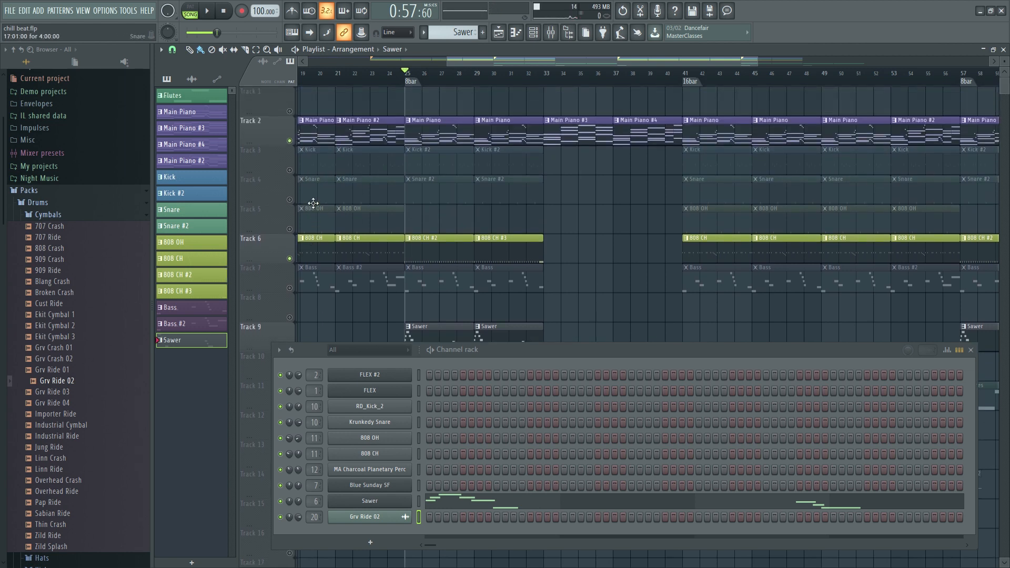
Step: Unmute Track 14 with the crash clips and inspect the Grv Ride 02 sample's channel settings
scroll(590, 294, "down", 7)
scroll(592, 284, "down", 3)
scroll(593, 282, "up", 4)
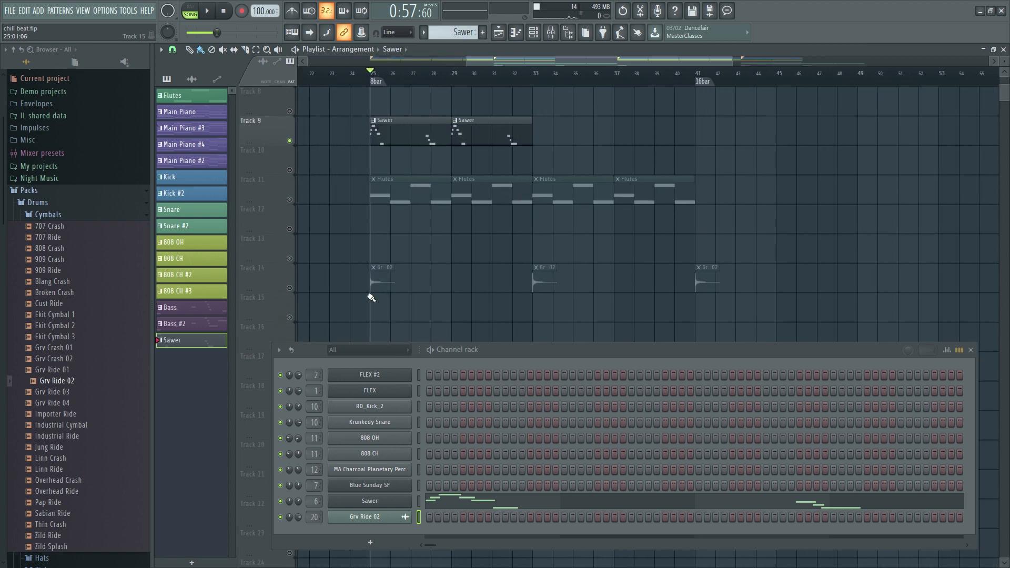
left_click(291, 289)
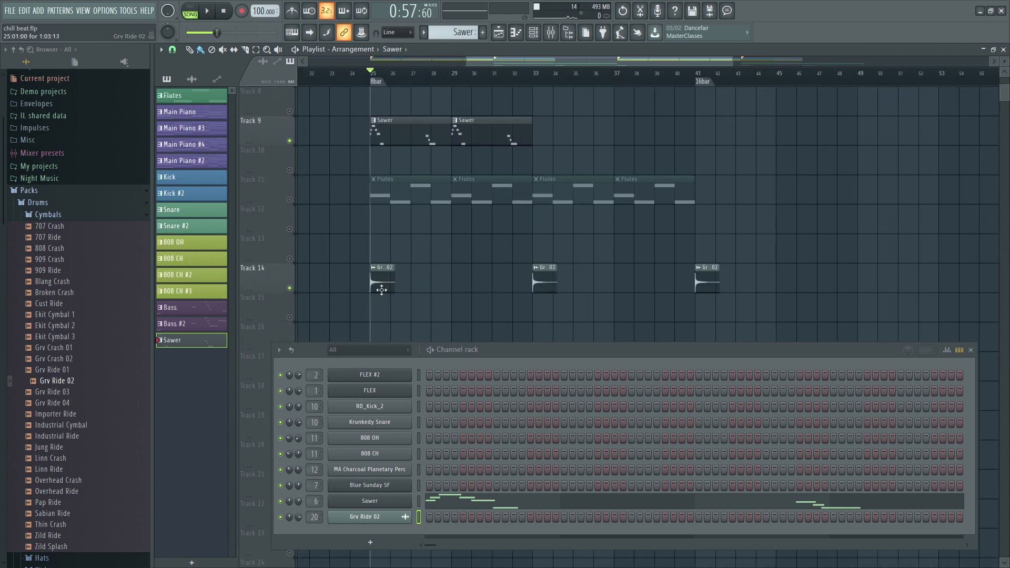
double_click(381, 290)
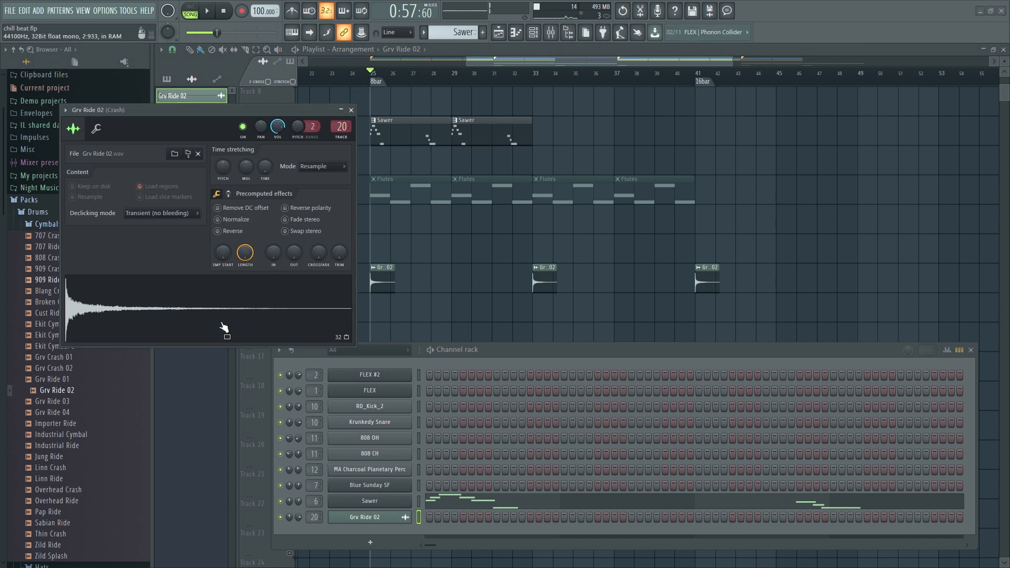
left_click(351, 110)
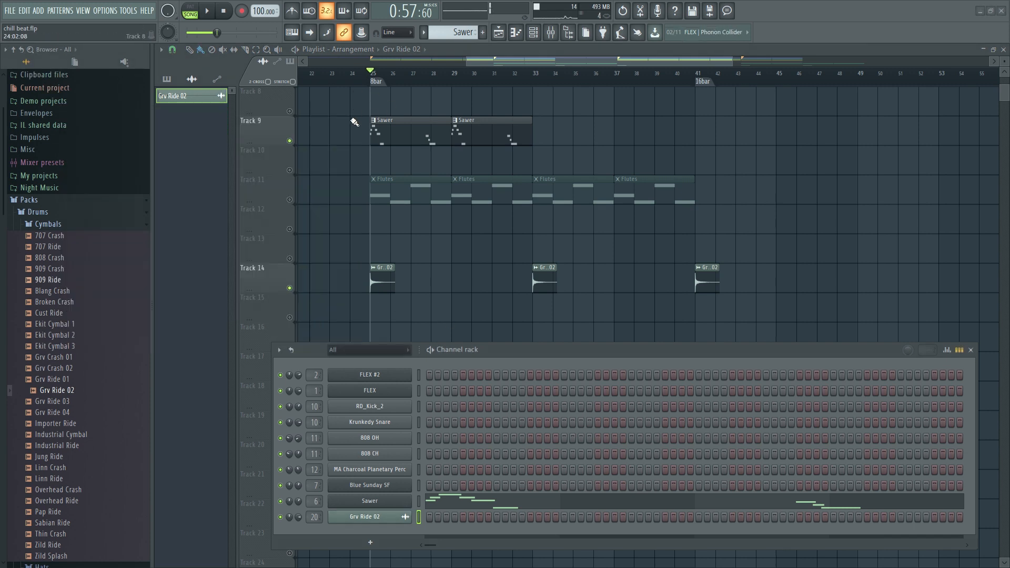
Step: Open the Grv Ride 02 channel settings, then inspect the Piano insert's Fruity parametric EQ 2 in the mixer and close the mixer
left_click(392, 519)
key("F9")
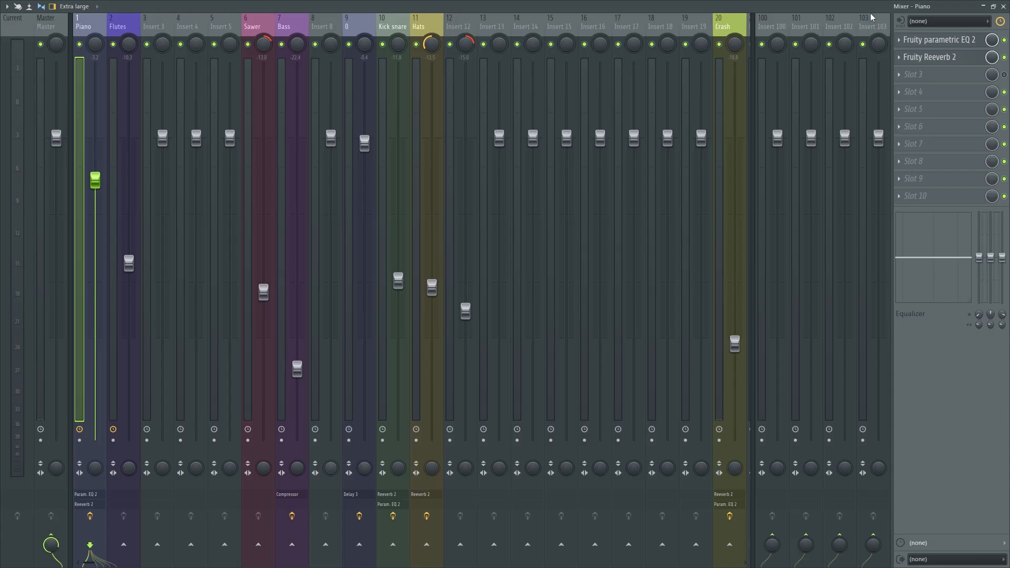
left_click(937, 40)
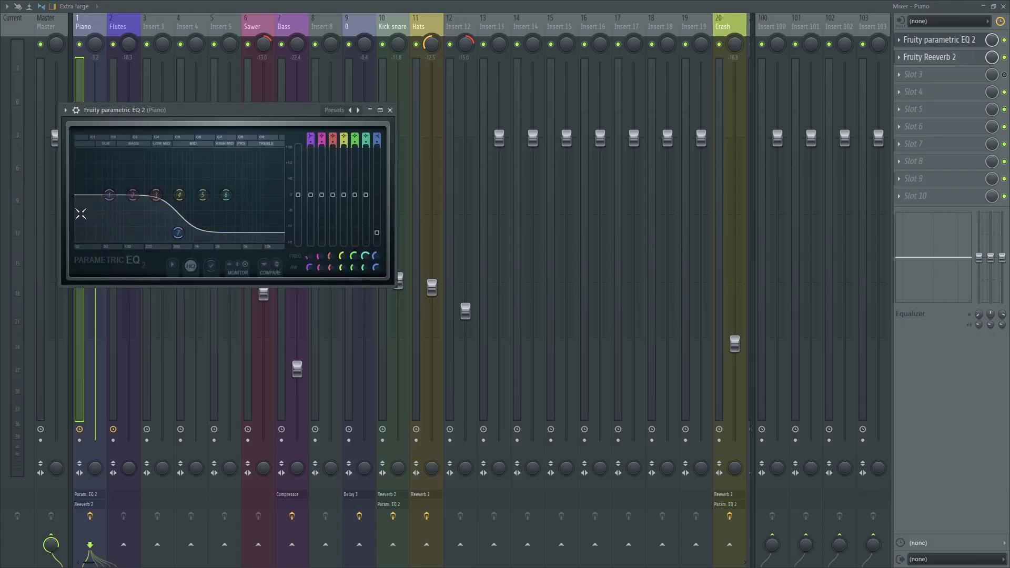
left_click(390, 110)
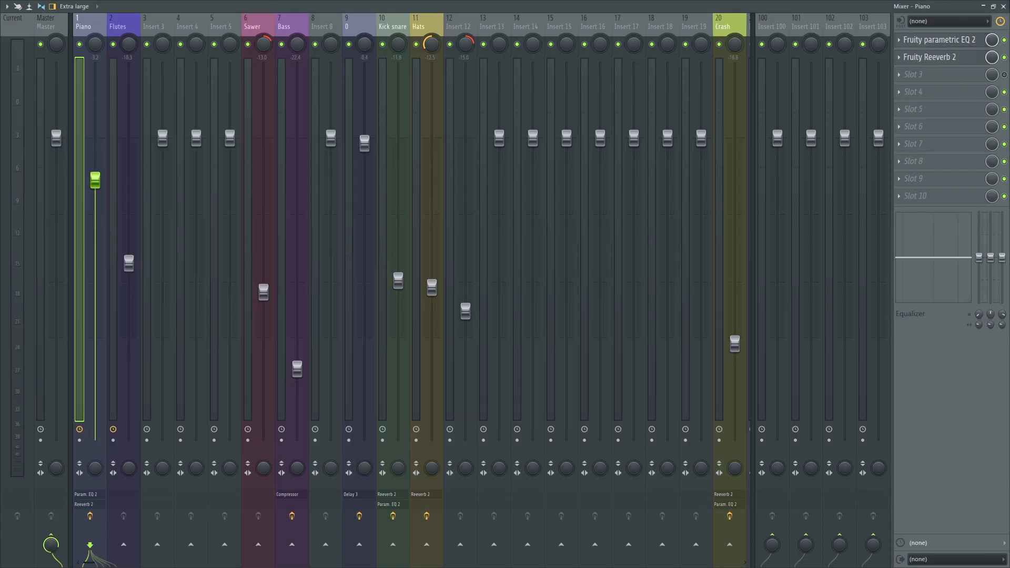
left_click(1003, 6)
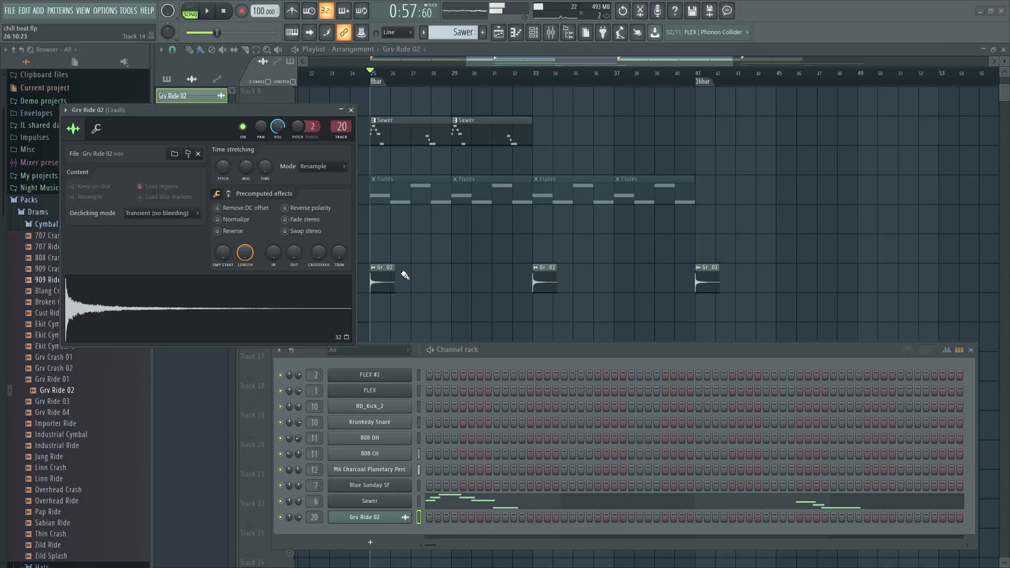
Step: Play the arrangement briefly from bar 25 with the crash and close the Grv Ride 02 channel settings
key("space")
left_click(351, 110)
key("space")
scroll(532, 278, "up", 4)
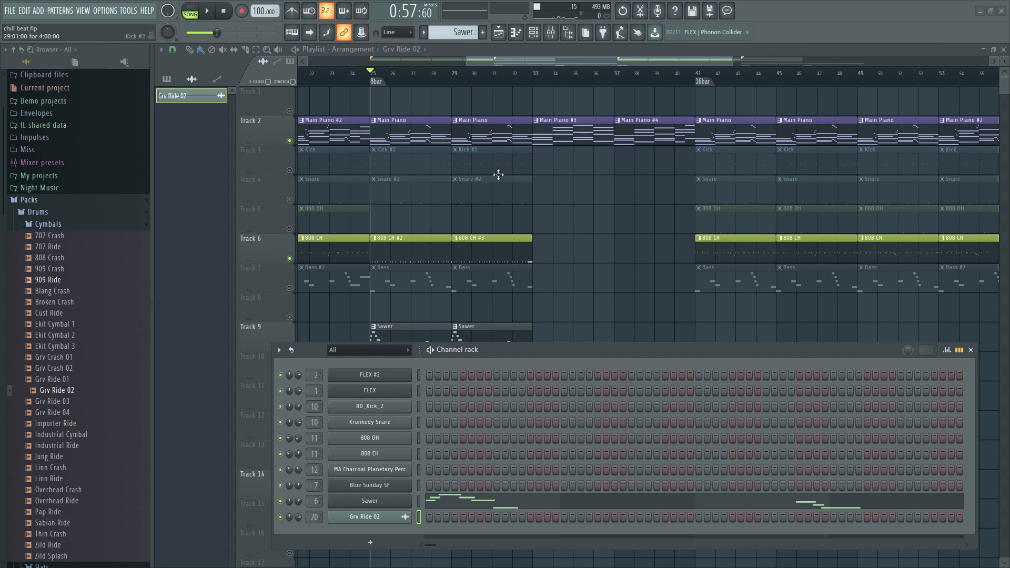
Step: Unmute the Kick on Track 3 and the Snare on Track 4 while playing the section from bar 25
left_click(290, 171)
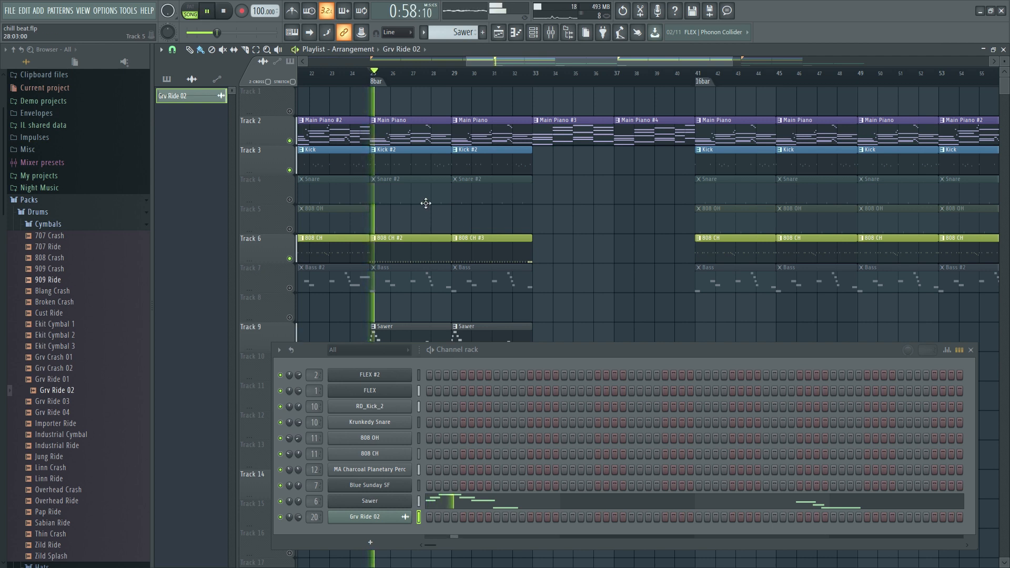
key("space")
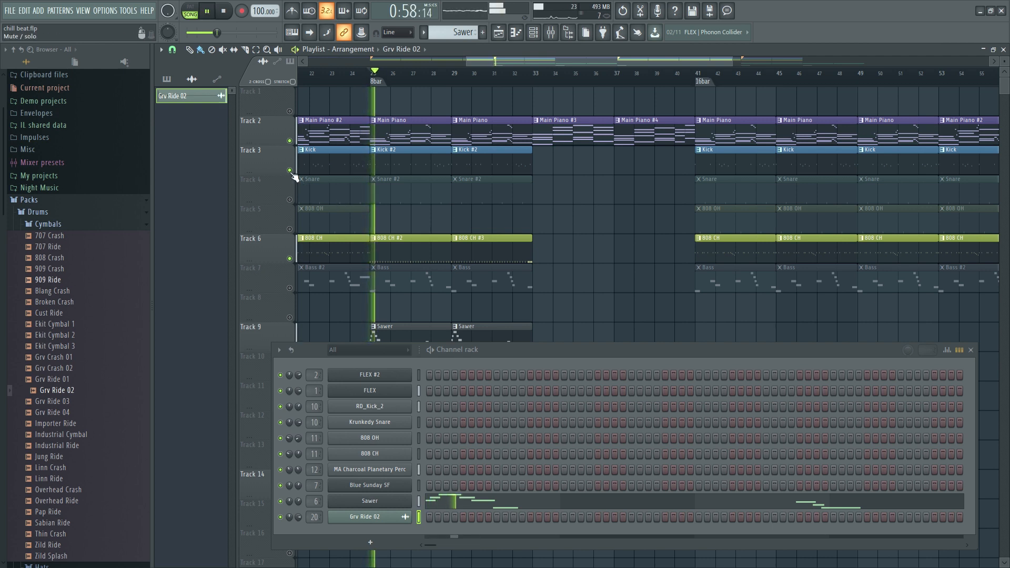
left_click(291, 200)
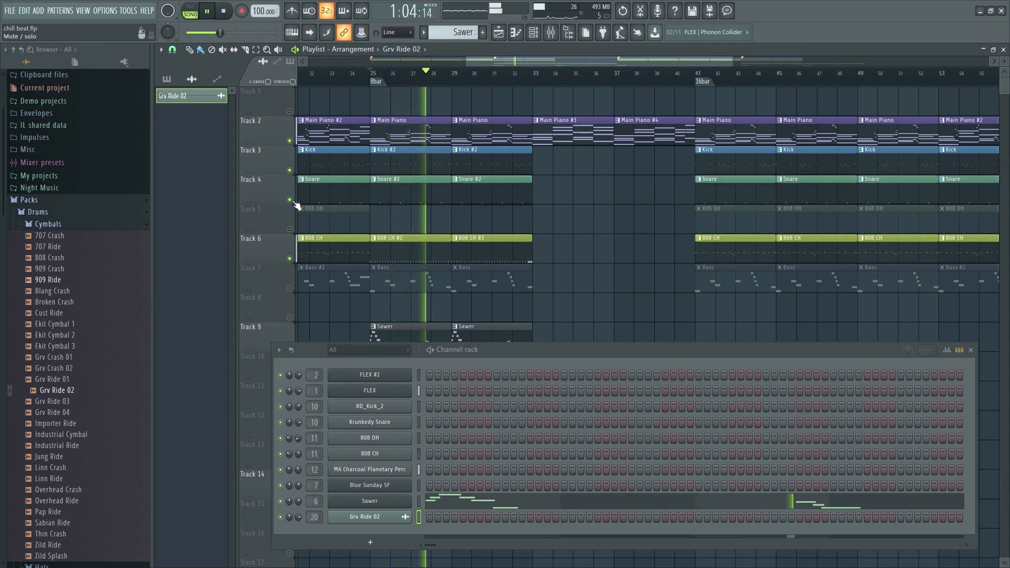
key("space")
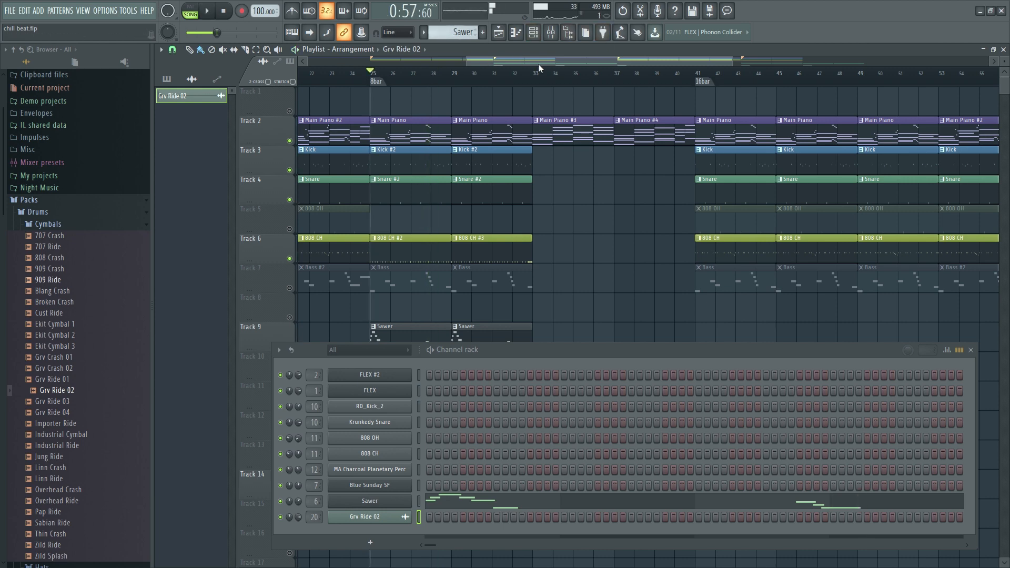
Step: Set the playback position to bar 33 and view the Main Piano #3 chords in the piano roll
left_click_drag(538, 62, 490, 63)
scroll(784, 195, "down", 2)
scroll(791, 196, "down", 2)
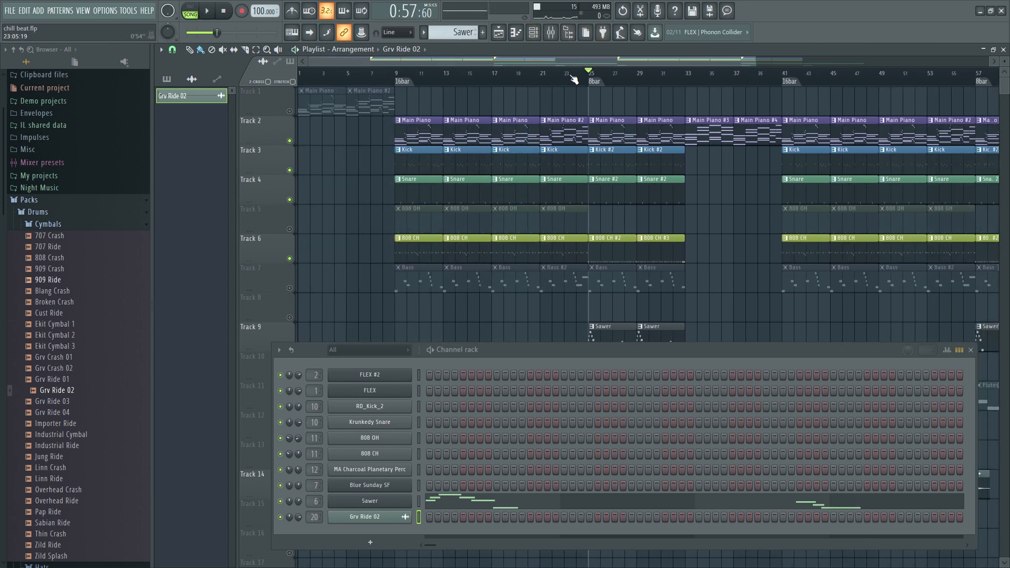
left_click_drag(590, 72, 685, 73)
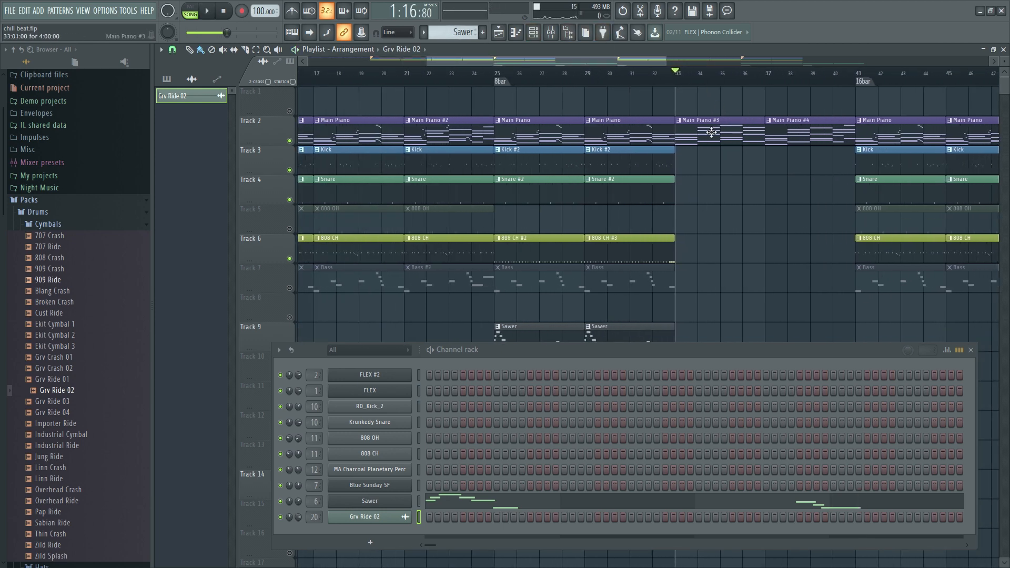
double_click(715, 136)
left_click_drag(476, 19, 298, 23)
scroll(309, 154, "down", 3)
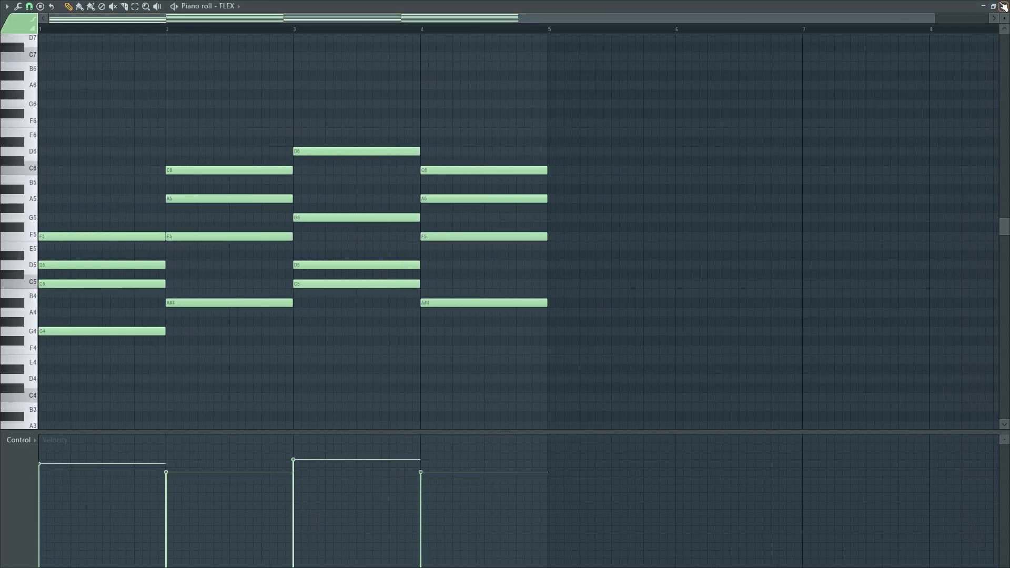
left_click(1004, 7)
Step: Reopen the Main Piano #3 pattern, play its chords from the first bar, then close the piano roll
double_click(729, 133)
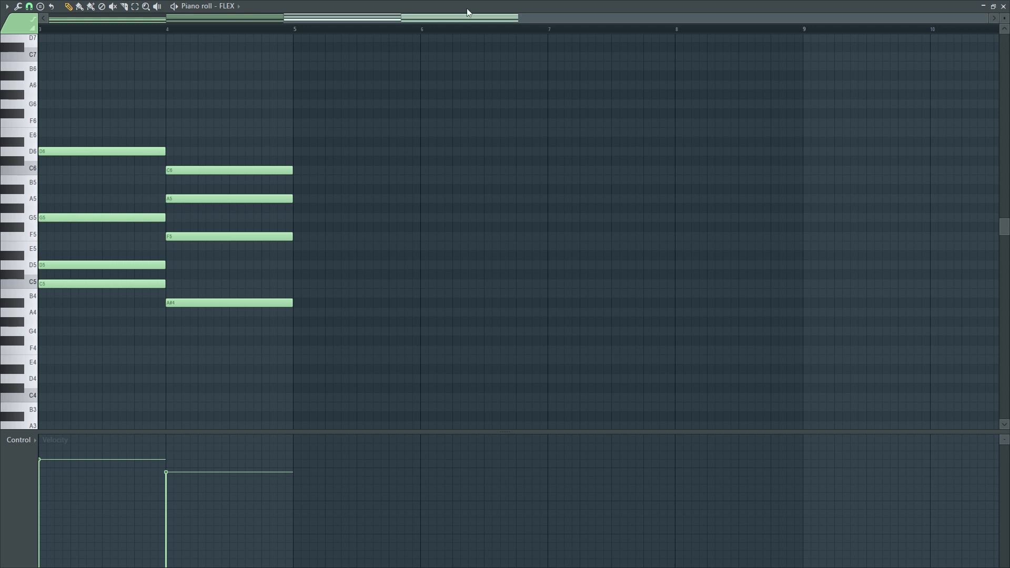
left_click_drag(468, 18, 242, 20)
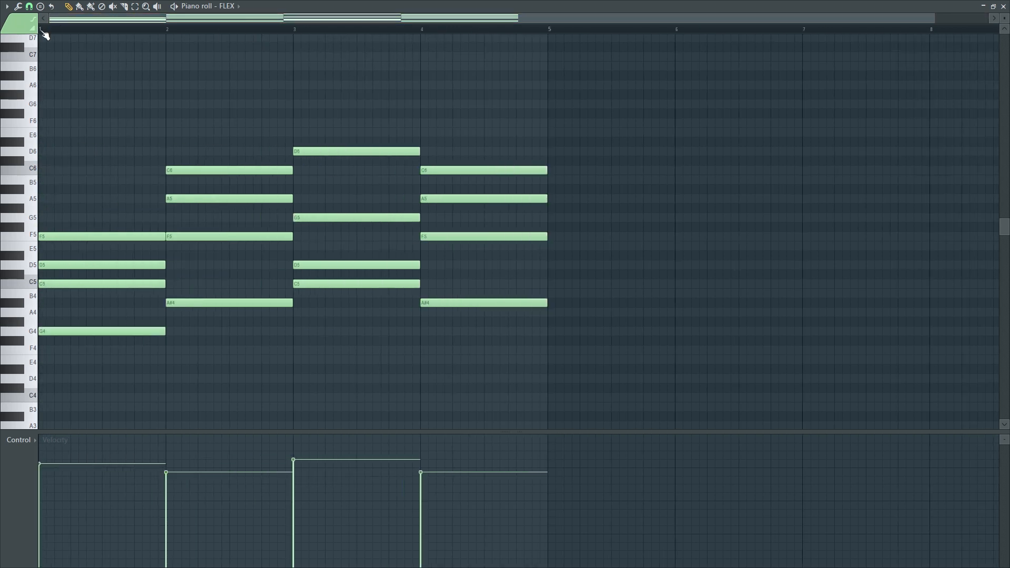
key("space")
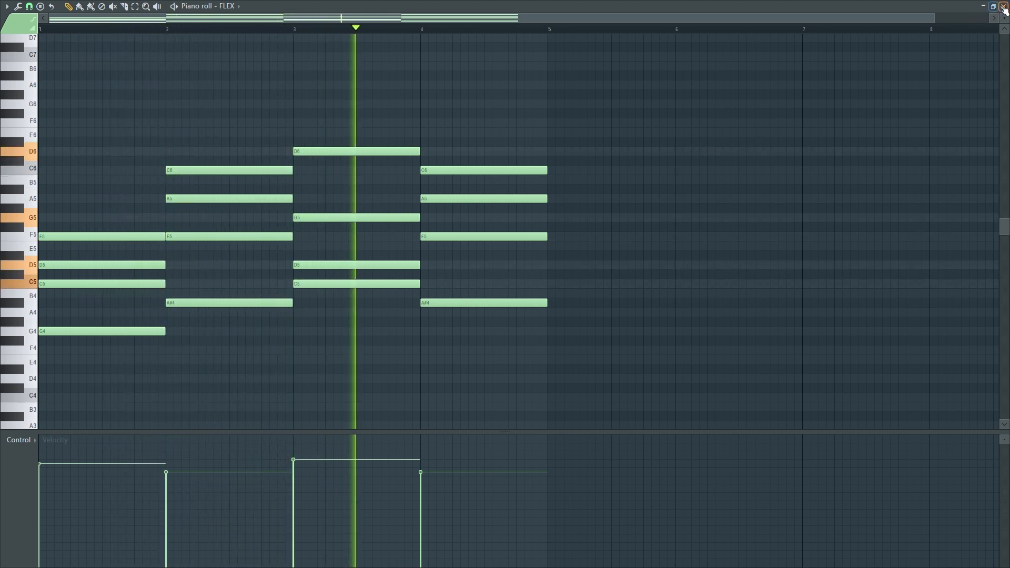
key("space")
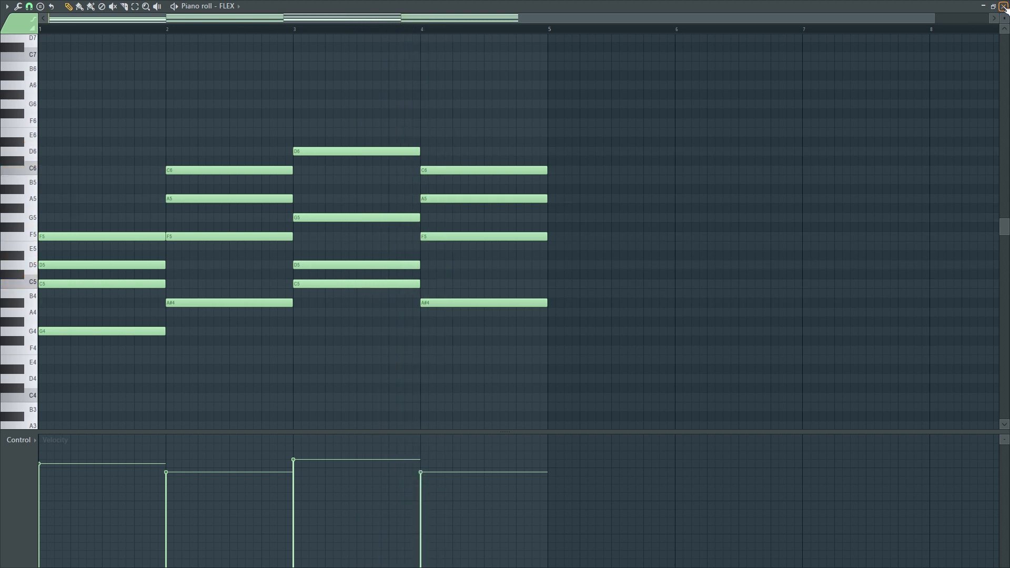
left_click(1004, 6)
Step: Unmute the Flutes on Track 11 and play them together with the Main Piano #3 section from bar 33
scroll(622, 192, "down", 5)
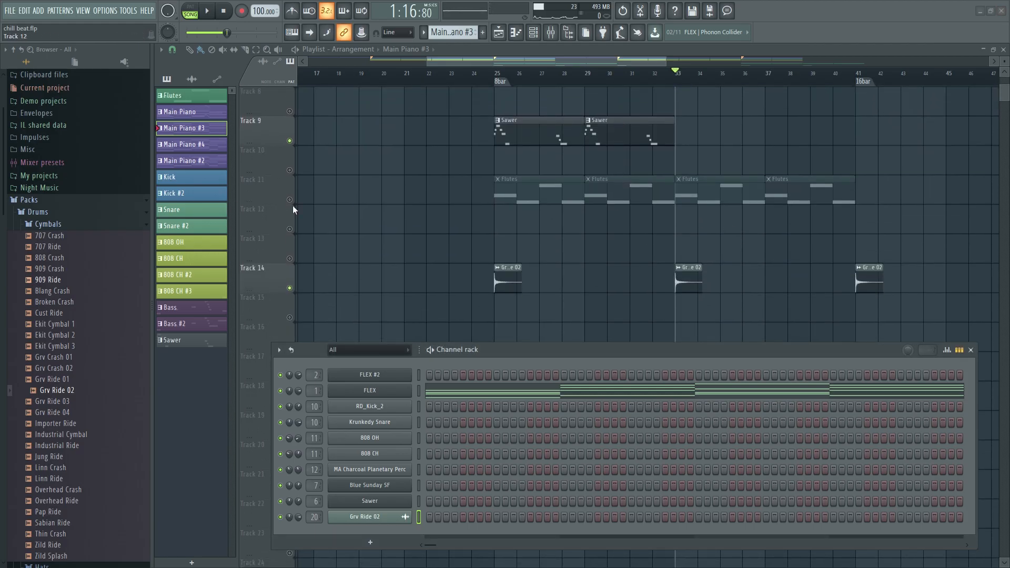
left_click(290, 200)
key("space")
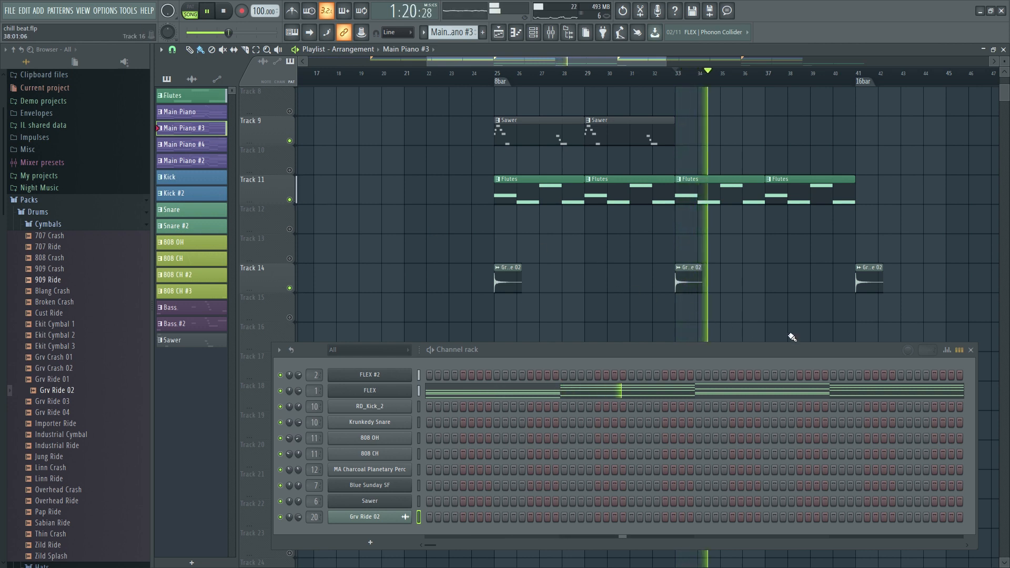
scroll(789, 316, "up", 3)
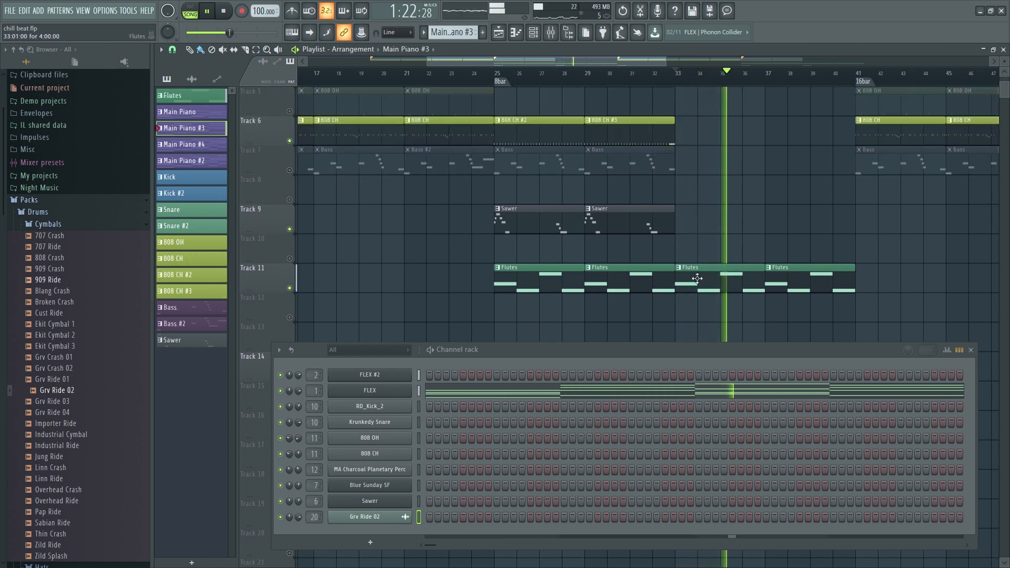
key("space")
Step: Unmute the opening piano clips on Track 1 and return the playback position to bar 1
scroll(784, 201, "down", 3)
scroll(811, 217, "down", 5)
scroll(815, 221, "up", 3)
scroll(815, 221, "up", 4)
scroll(737, 184, "up", 6)
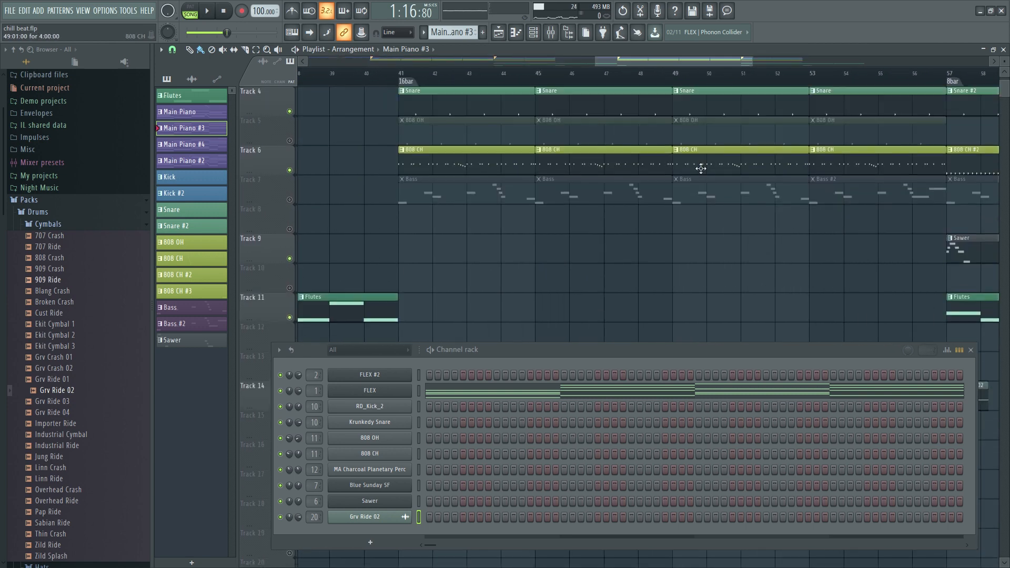
scroll(679, 156, "down", 6)
scroll(455, 194, "up", 3)
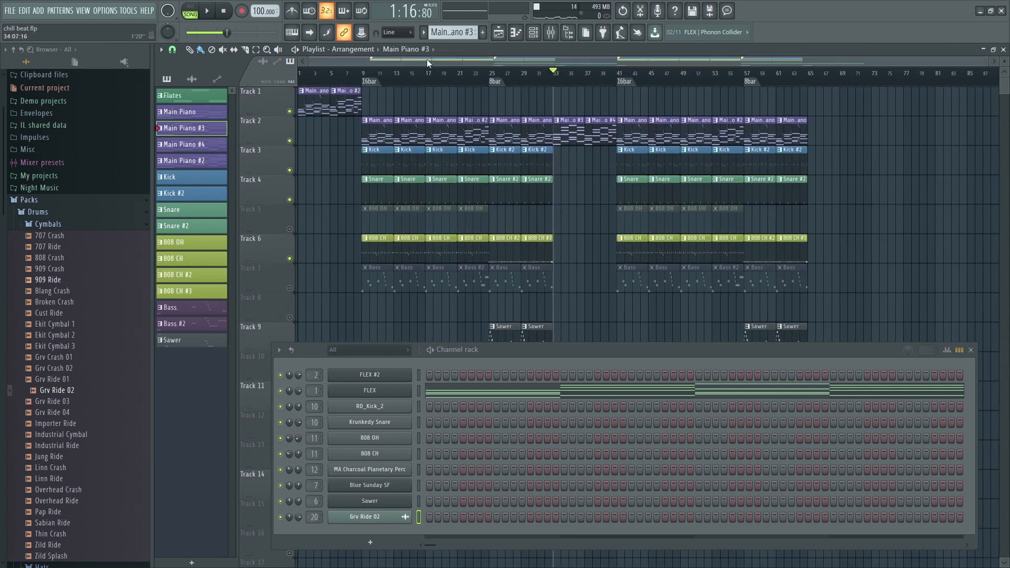
left_click_drag(558, 72, 299, 73)
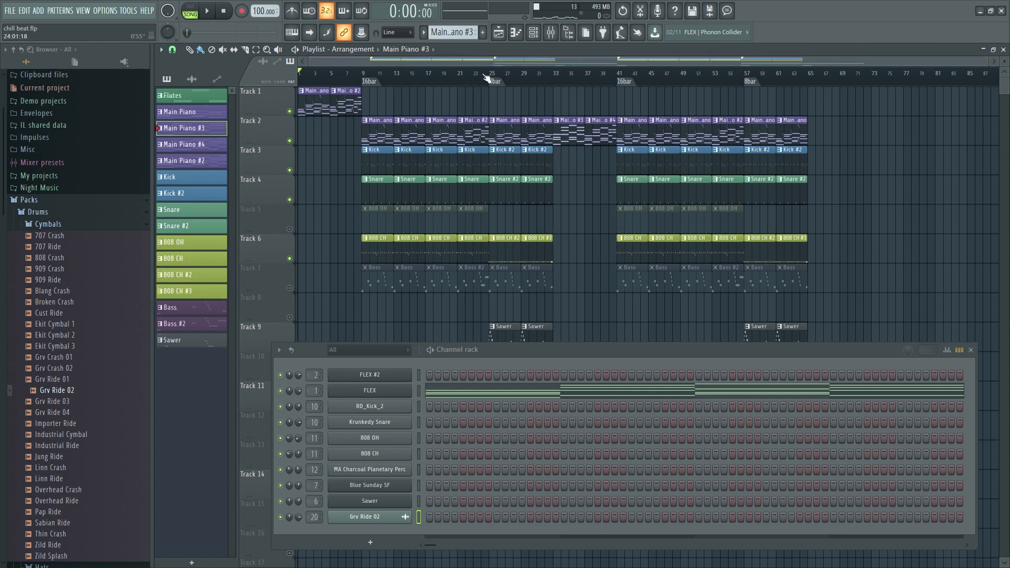
Step: View the opening Main Piano #2 clip, then play the Main Piano pattern's fourth bar in the piano roll and close it
double_click(345, 93)
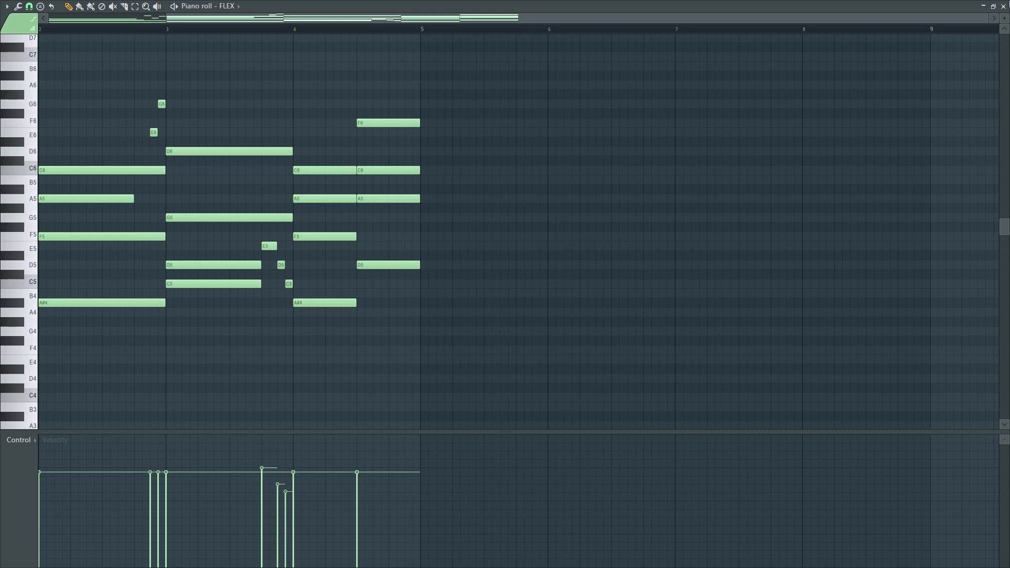
left_click(1004, 6)
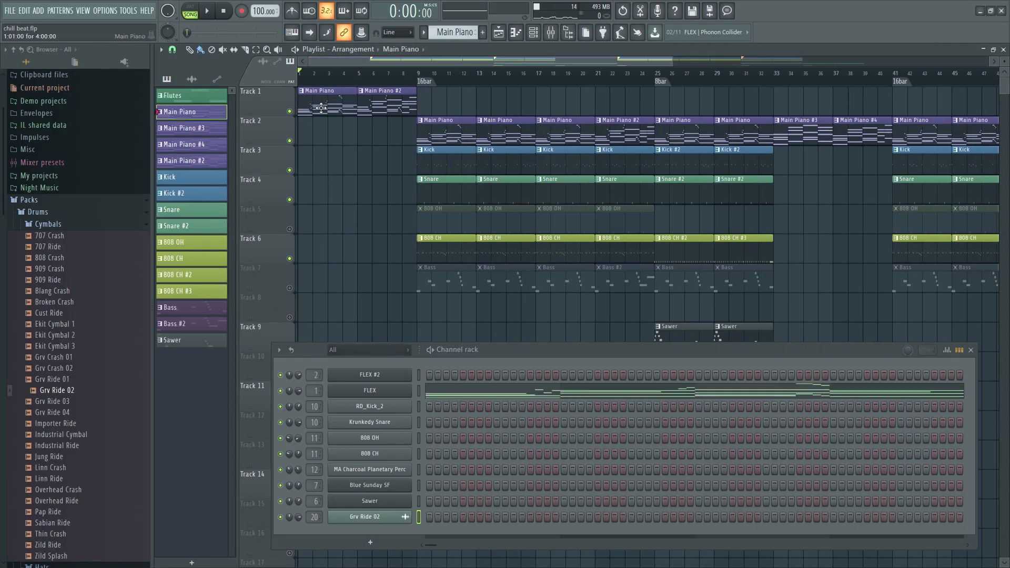
double_click(321, 108)
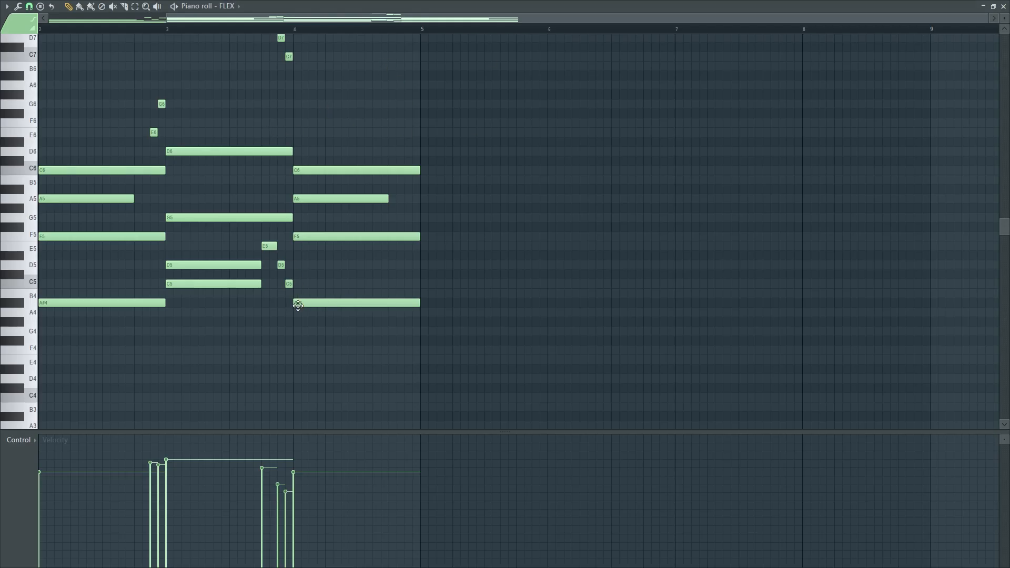
left_click(299, 33)
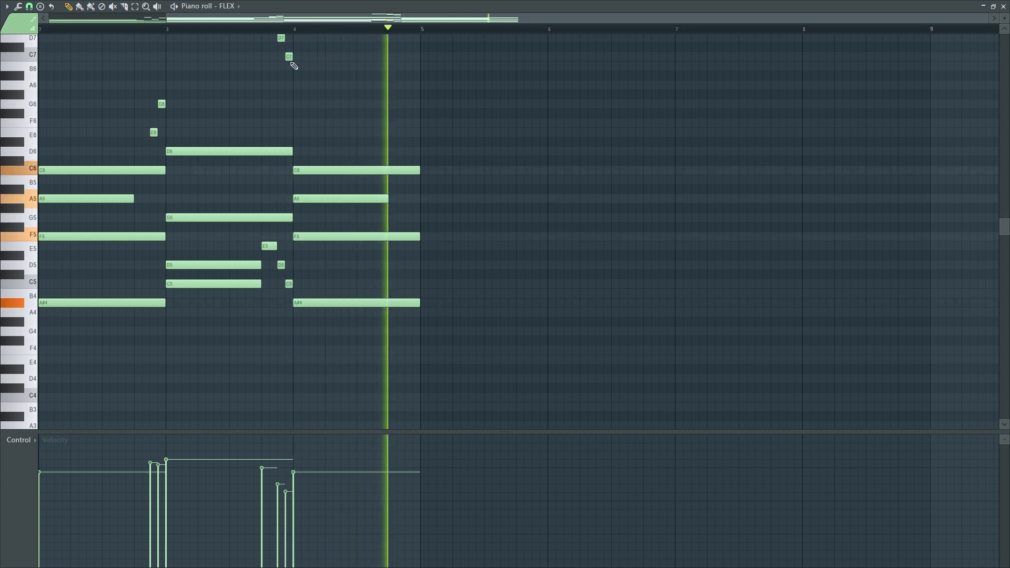
left_click(1004, 6)
Step: Open the Main Piano #2 pattern in the piano roll, play its fourth bar, and return to the playlist
double_click(393, 107)
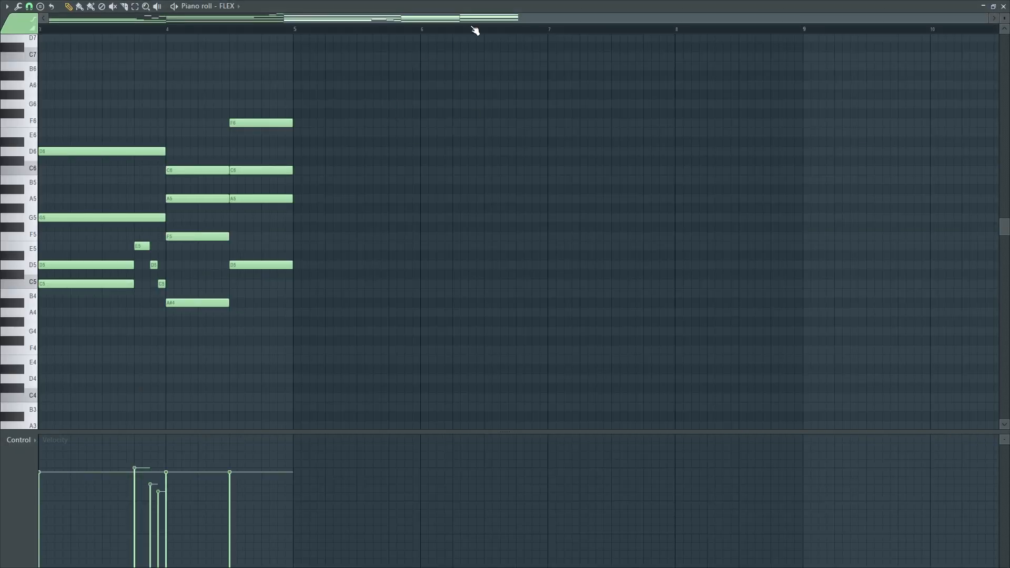
left_click_drag(474, 20, 285, 22)
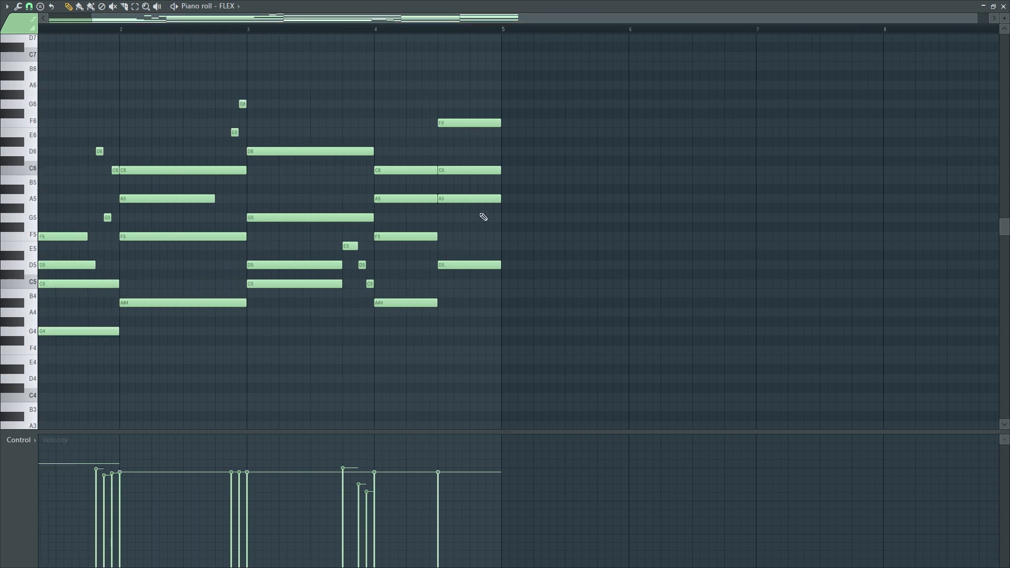
left_click(377, 31)
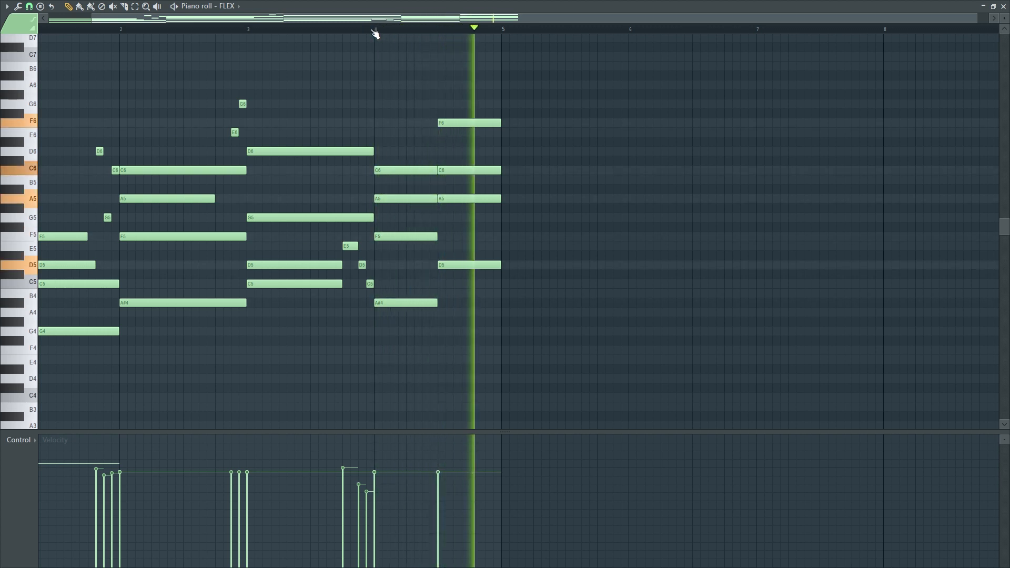
key("space")
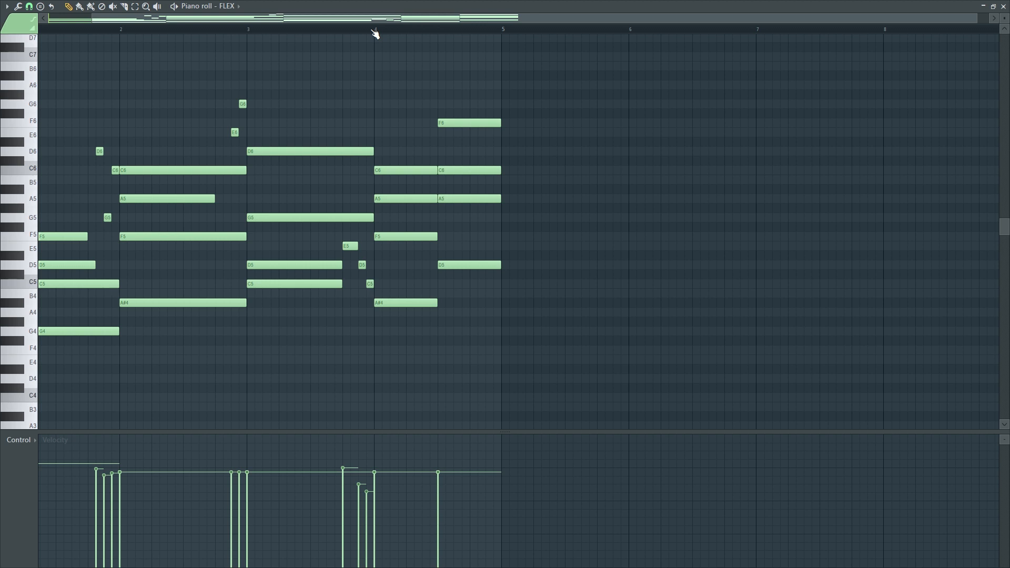
left_click(375, 31)
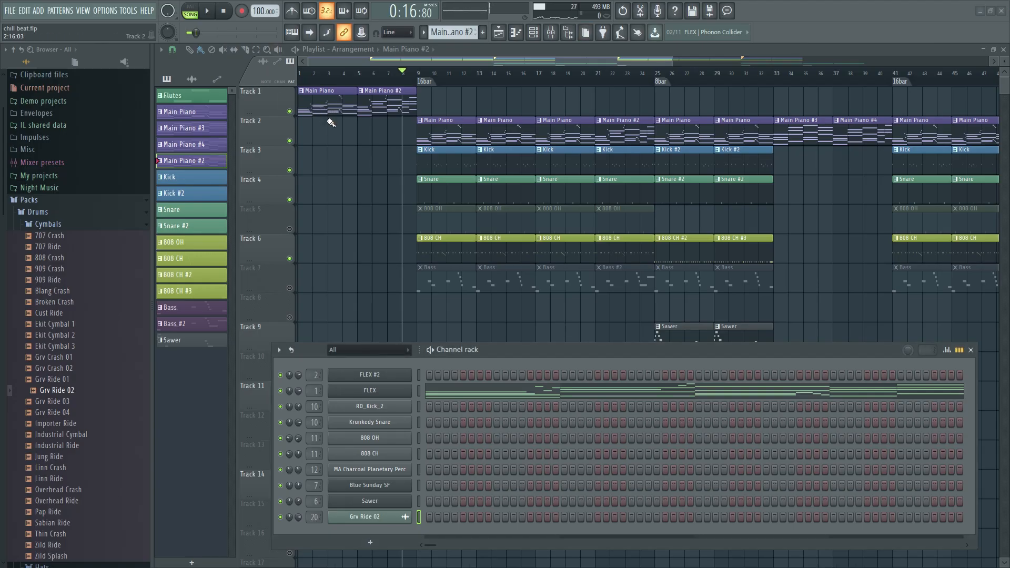
Step: Solo Track 6 in the playlist and release the solo to unmute all tracks, including the 808 OH and Bass tracks
scroll(324, 185, "down", 2)
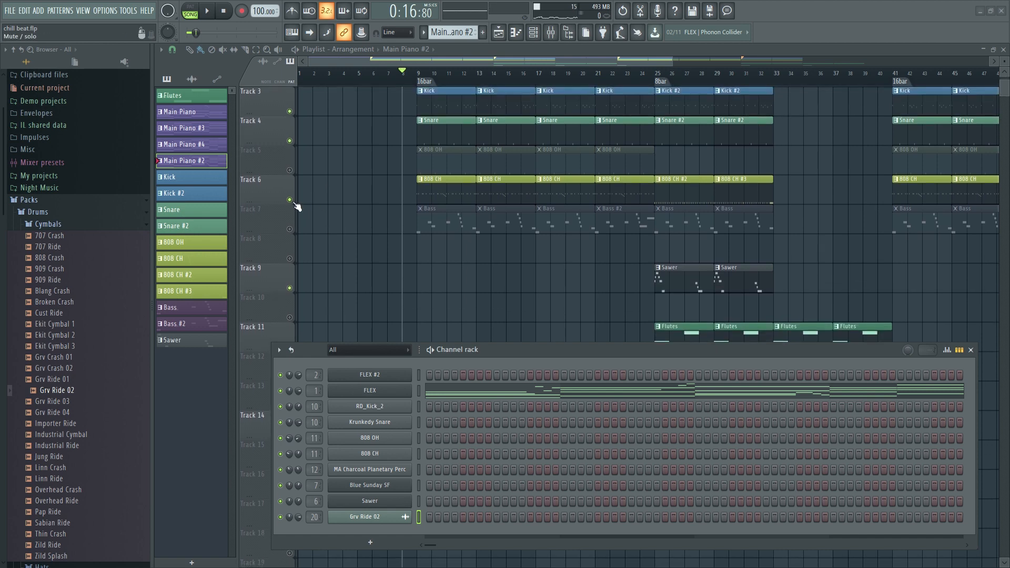
right_click(287, 179)
left_click(270, 199)
right_click(289, 200)
right_click(290, 200)
right_click(289, 200)
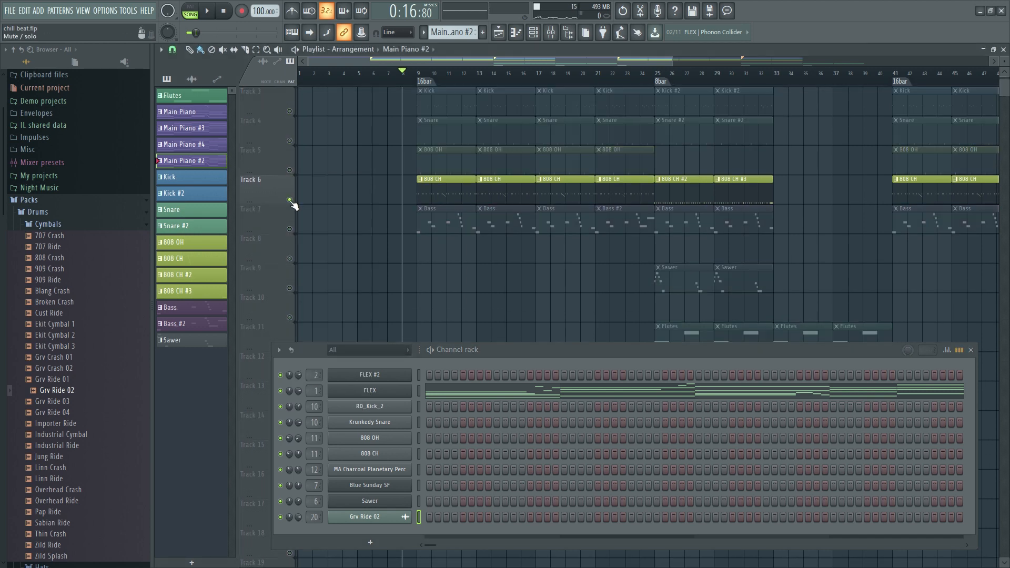
right_click(289, 200)
Step: Play the arrangement with all tracks from the end of the piano intro into the 16-bar section at bar 9, and stop playback
scroll(352, 204, "up", 2)
key("space")
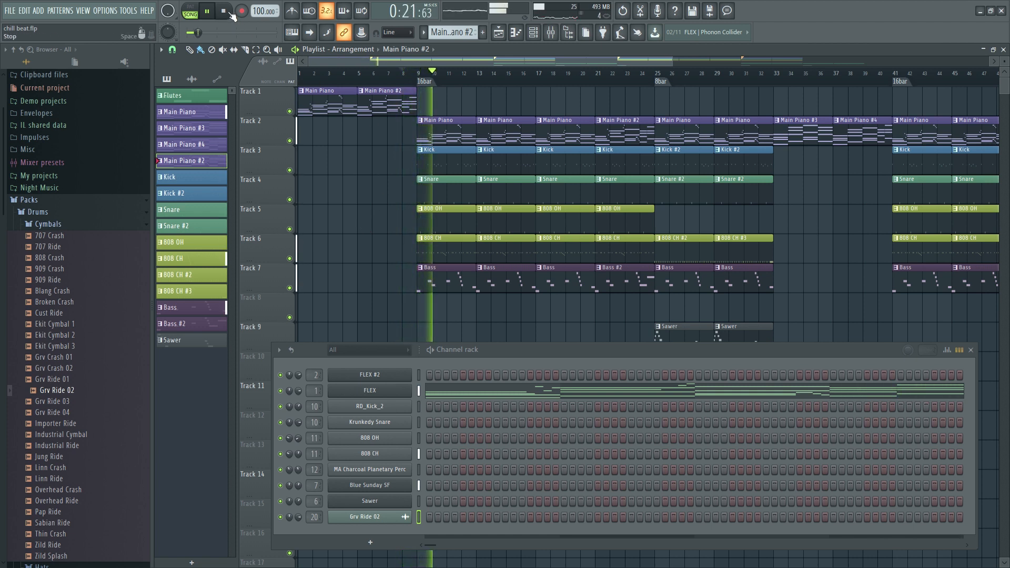
left_click(225, 11)
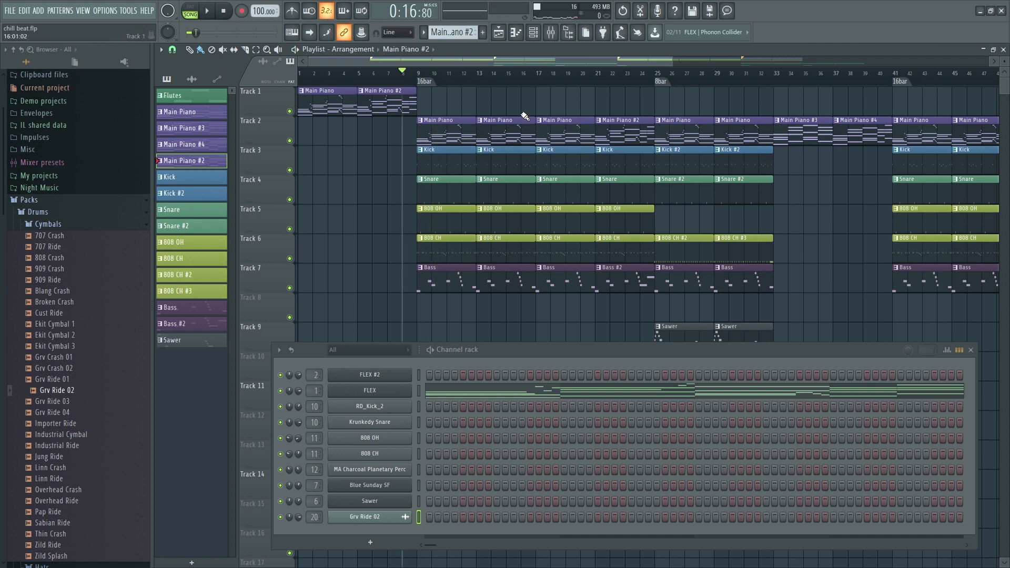
Step: Close the channel rack, show the whole arrangement in the playlist, and return the playback position to bar 1
left_click(971, 350)
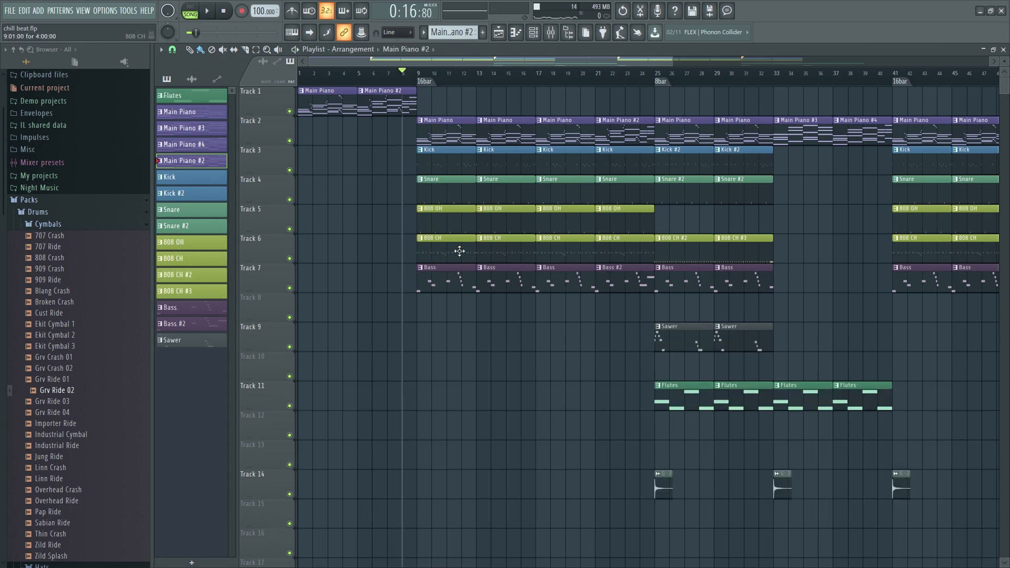
scroll(457, 250, "down", 6)
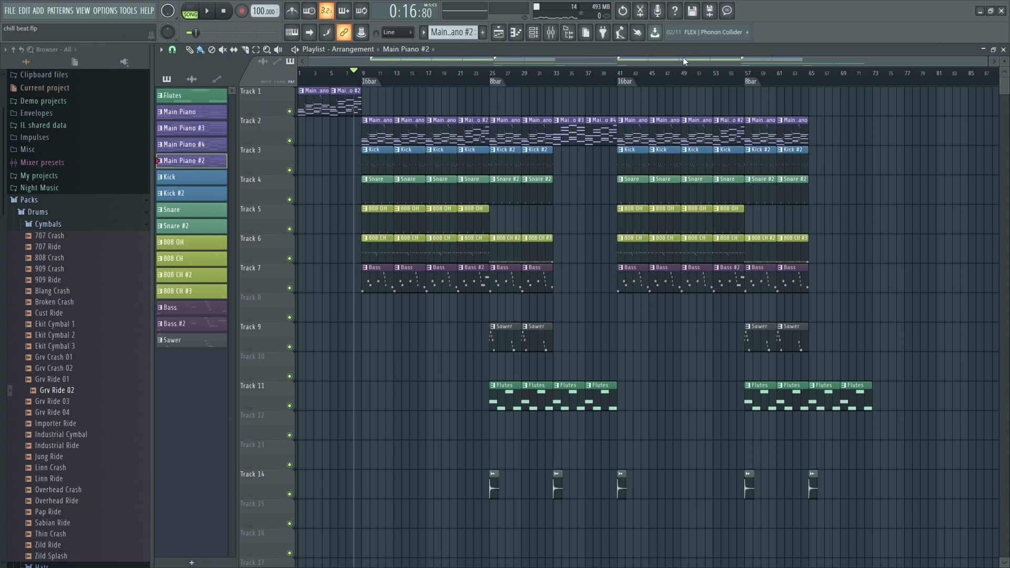
left_click_drag(354, 70, 100, 46)
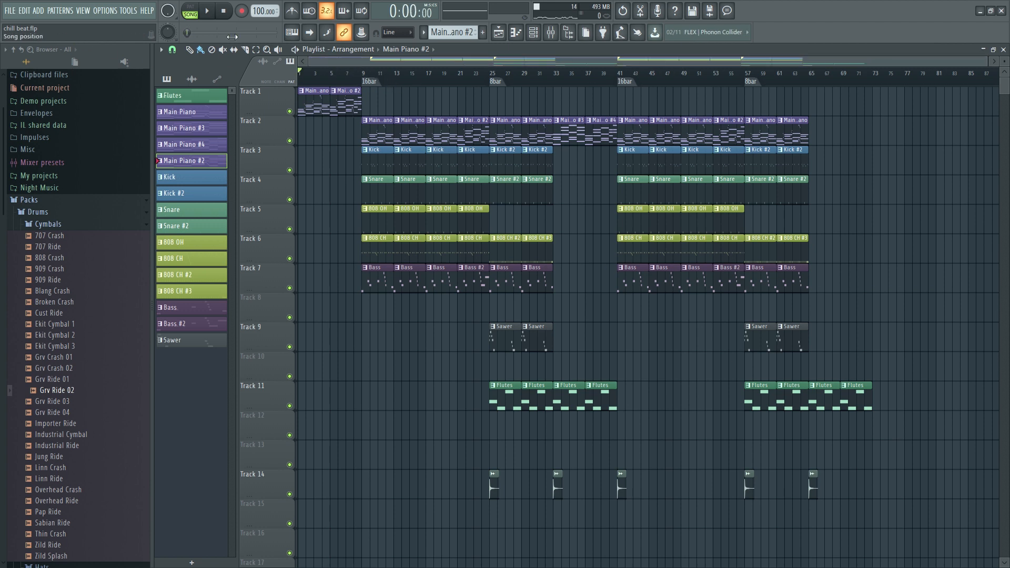